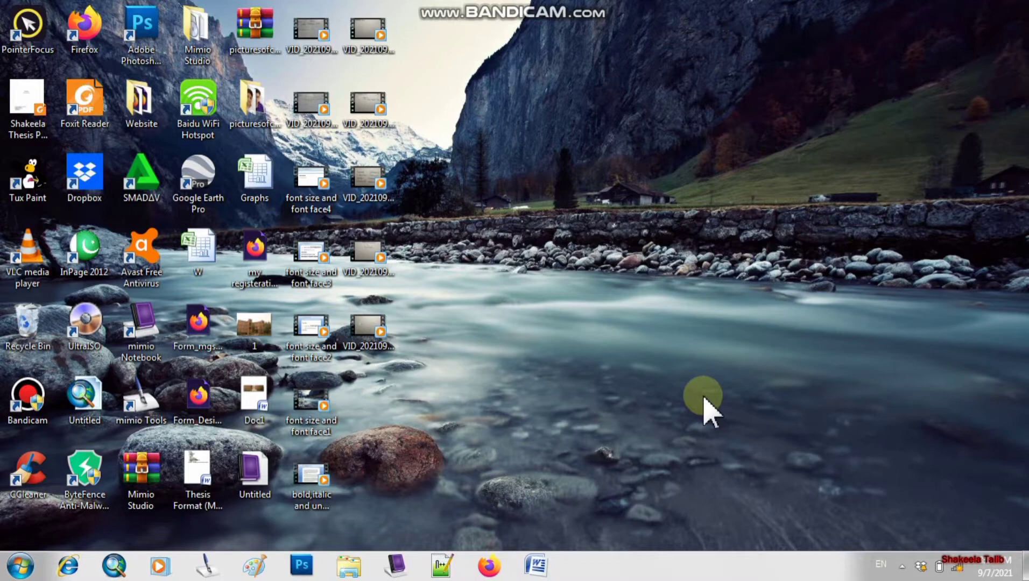
- Open Microsoft Office Excel 2007 with its window maximized and close the Smadav window covering it
{"action": "left_click", "coordinate": [703, 399]}
{"action": "left_click", "coordinate": [4, 578]}
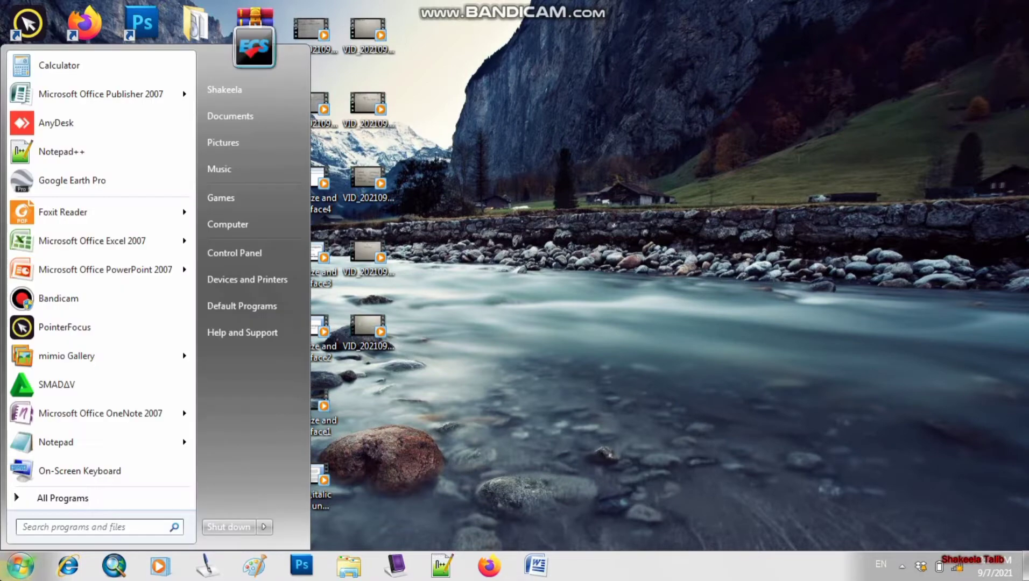
{"action": "type", "text": "excel"}
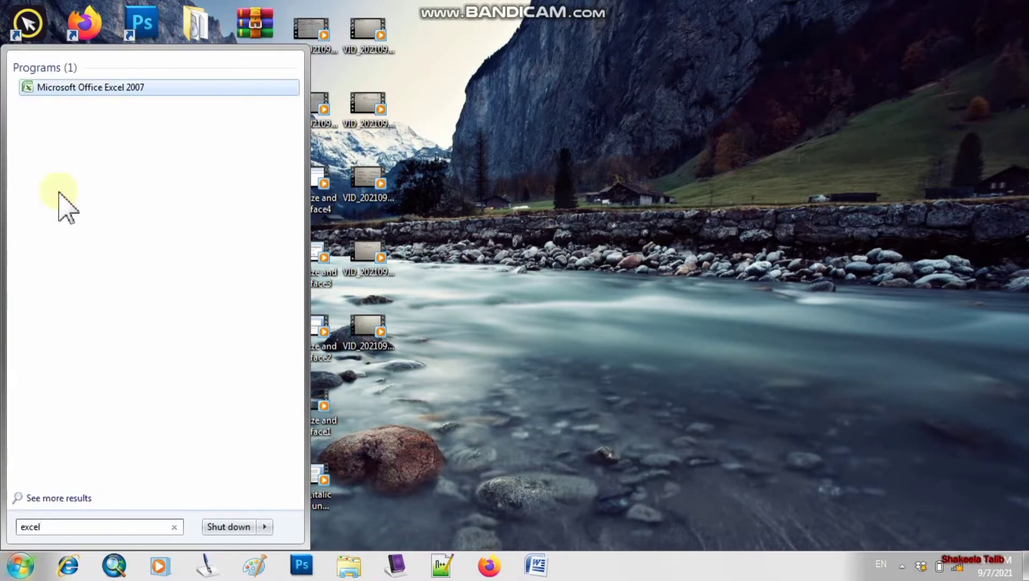
{"action": "left_click", "coordinate": [61, 90]}
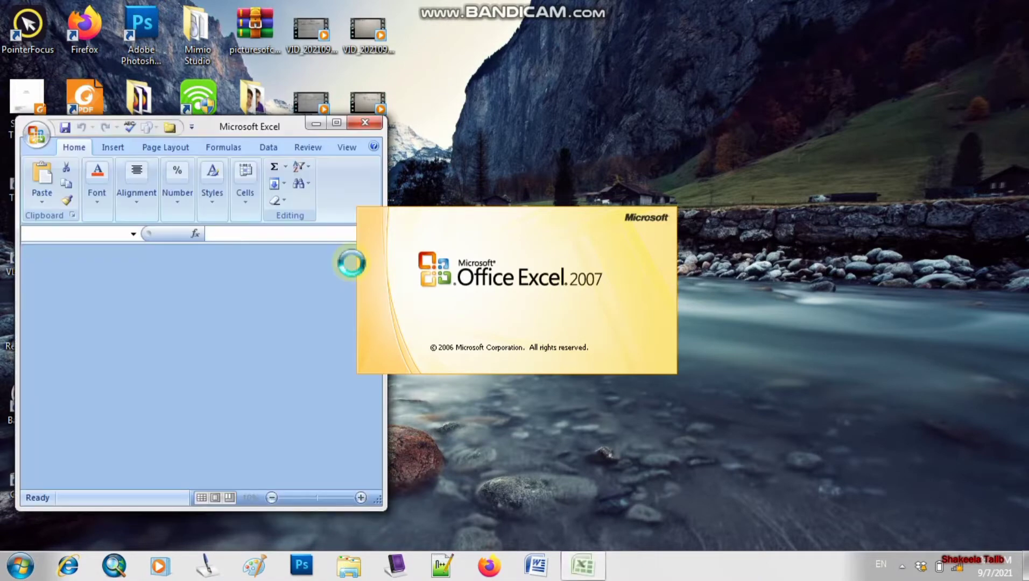
{"action": "left_click", "coordinate": [336, 124]}
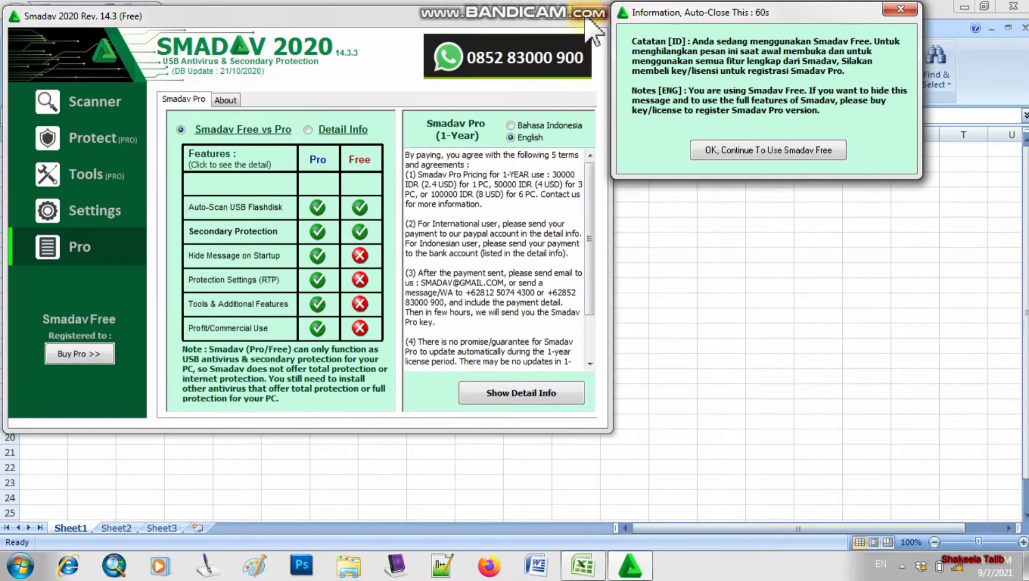
{"action": "left_click", "coordinate": [586, 14]}
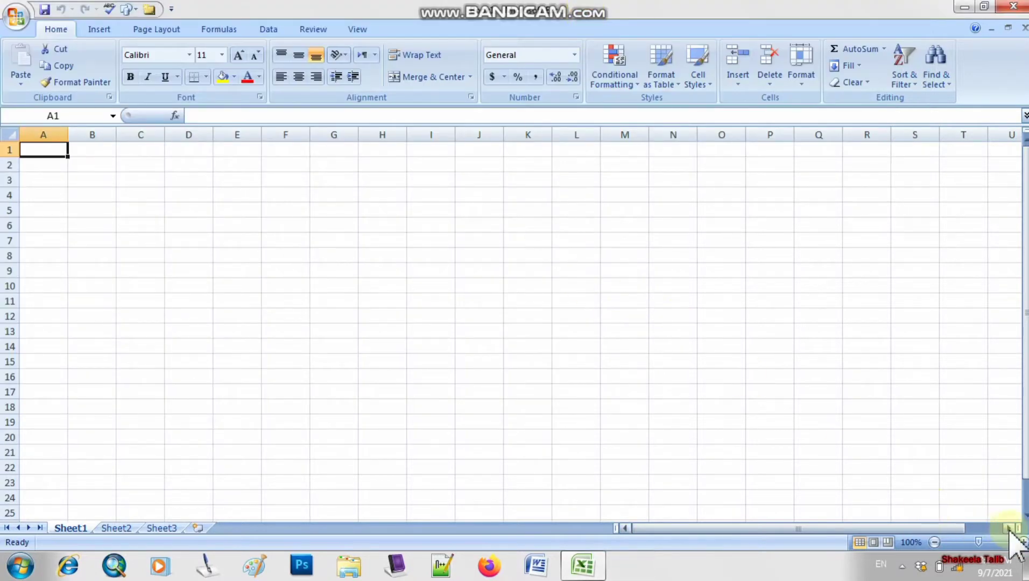
- Zoom the worksheet to 140%
{"action": "left_click", "coordinate": [1023, 542]}
{"action": "left_click", "coordinate": [1023, 542]}
{"action": "left_click", "coordinate": [1023, 542]}
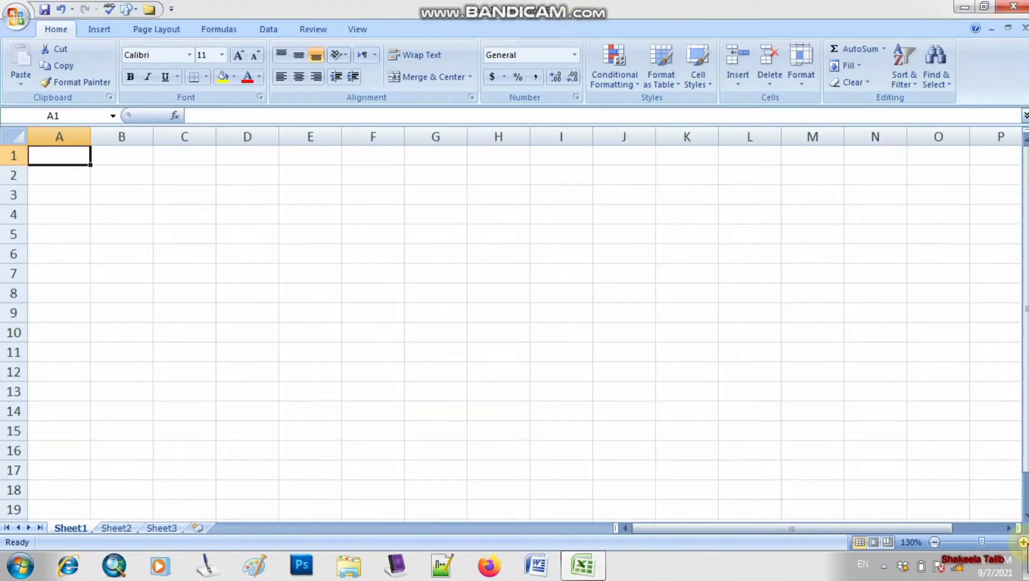
{"action": "left_click", "coordinate": [1022, 542]}
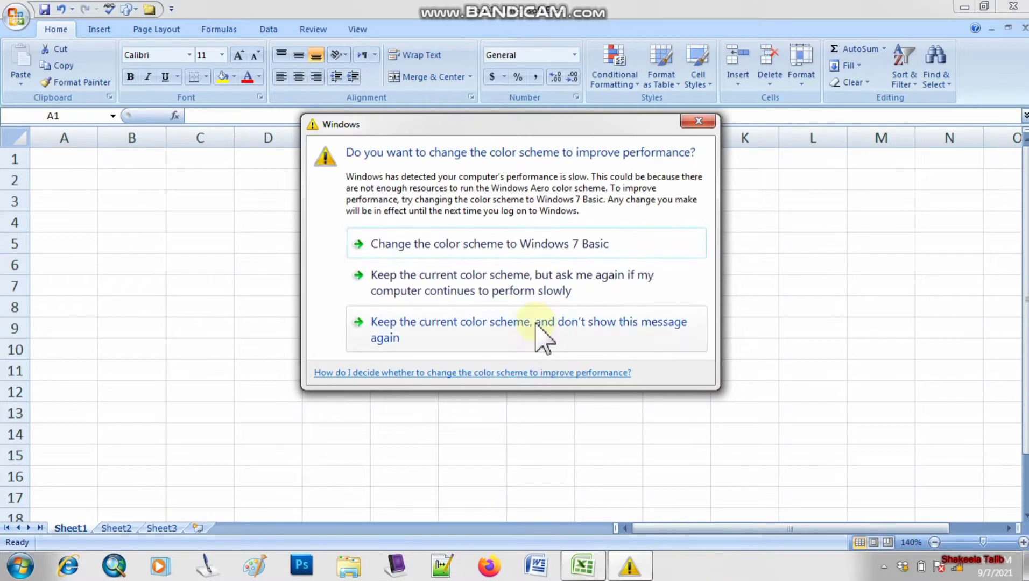
- Keep the current Windows color scheme without further messages and close the CCleaner alert
{"action": "left_click", "coordinate": [537, 325]}
{"action": "left_click", "coordinate": [672, 307]}
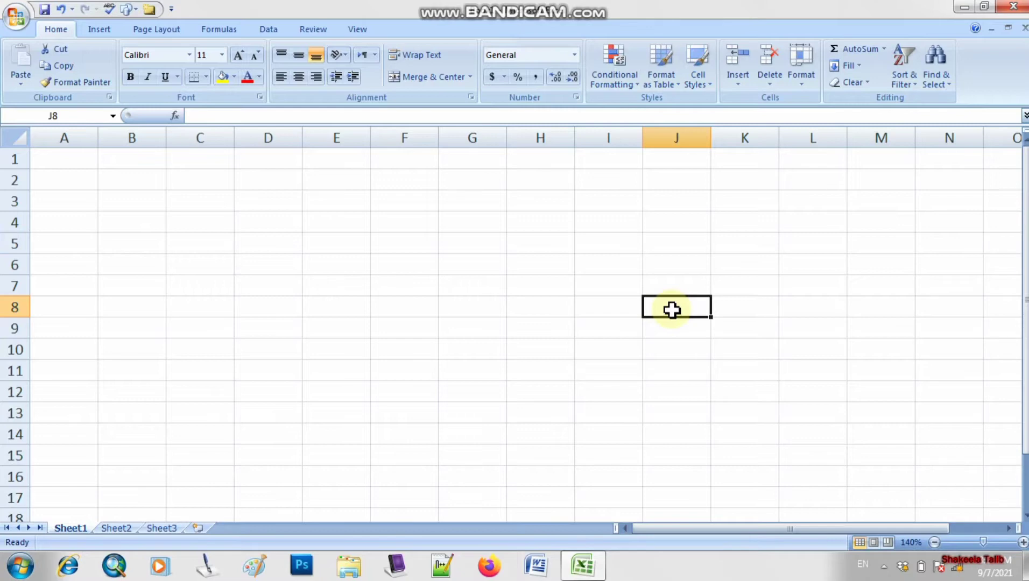
{"action": "left_click", "coordinate": [338, 225]}
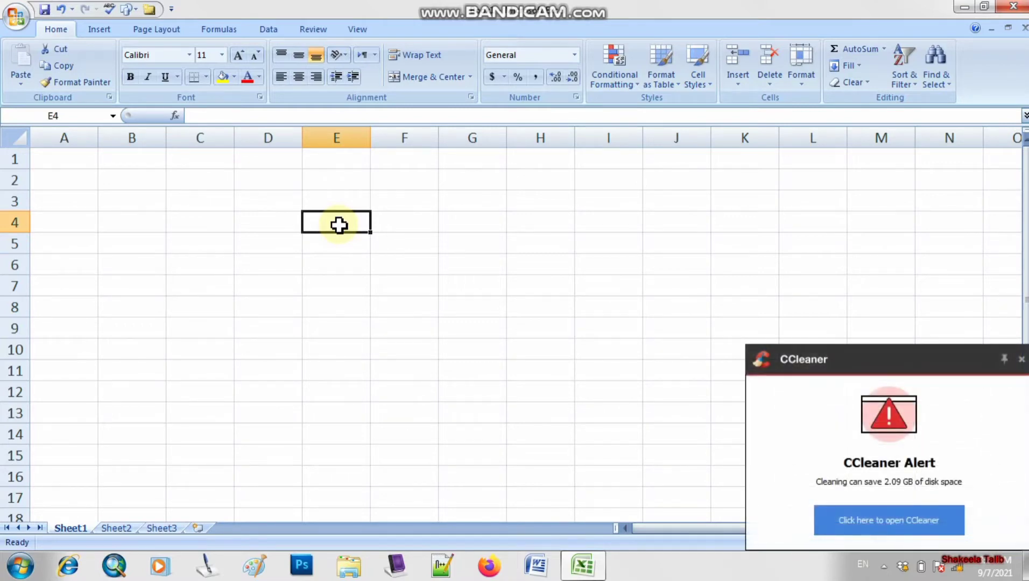
{"action": "left_click", "coordinate": [1021, 359]}
- Enter the heading Addition in cell B4 and the heading Subtraction in cell D4
{"action": "left_click", "coordinate": [154, 217]}
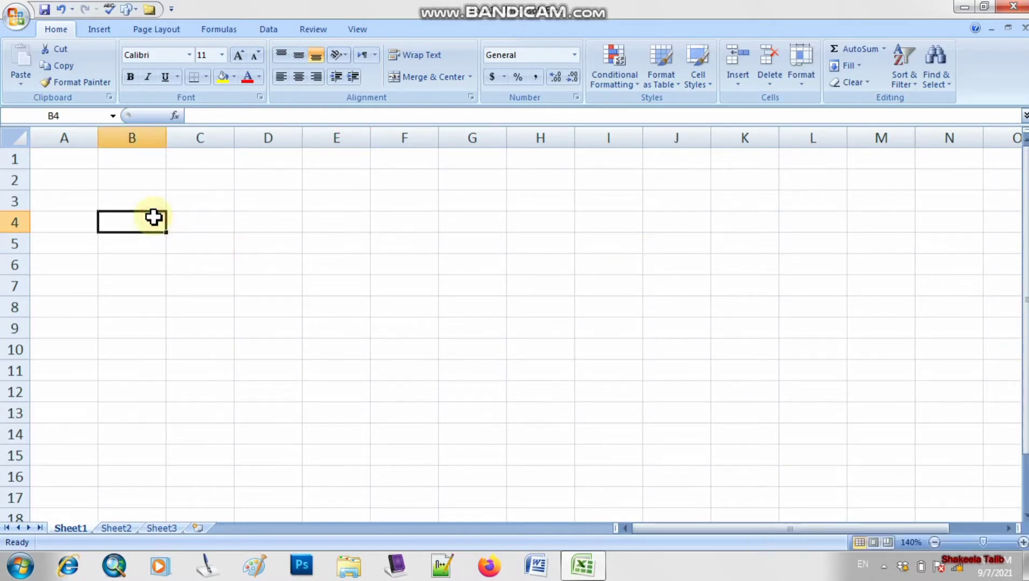
{"action": "type", "text": "Ad"}
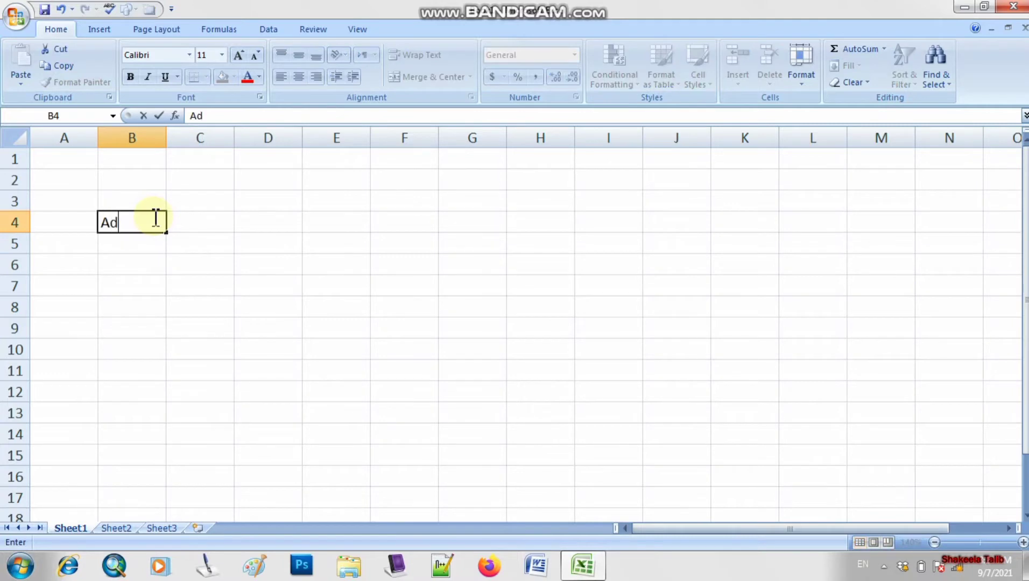
{"action": "type", "text": "dition"}
{"action": "key", "text": "Tab"}
{"action": "key", "text": "Tab"}
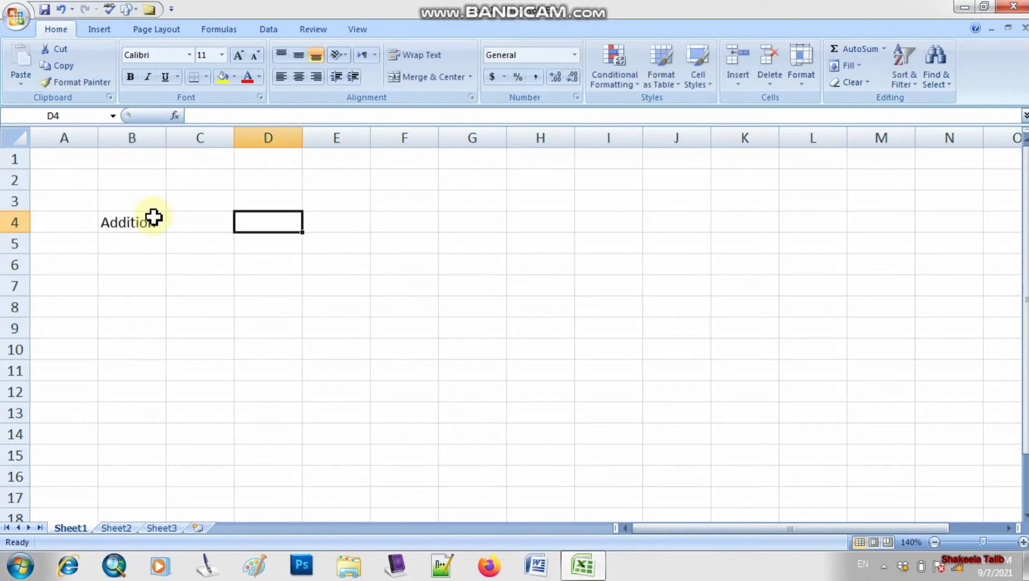
{"action": "type", "text": "Subtraction"}
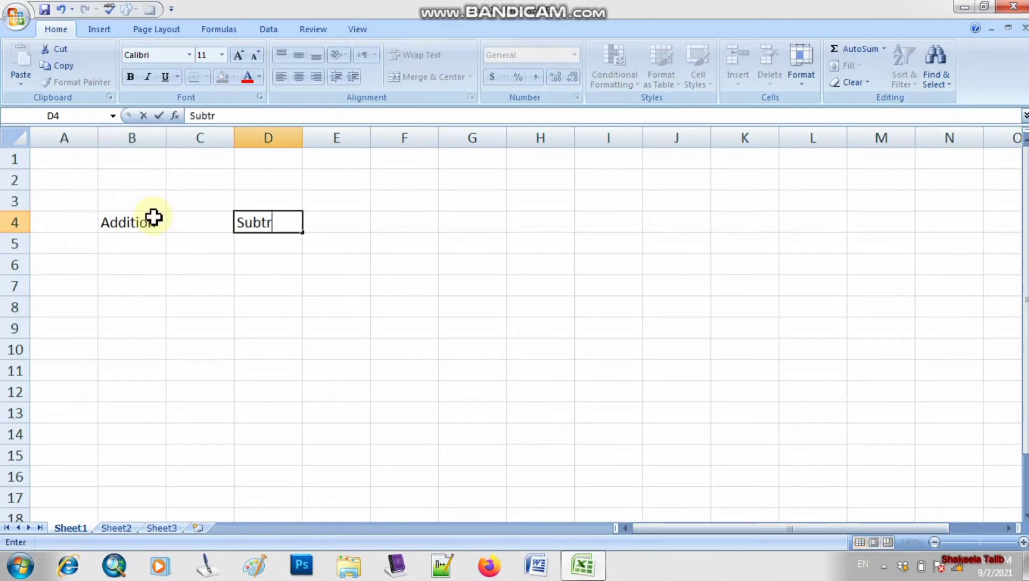
{"action": "key", "text": "Tab"}
- Begin the third heading in cell F4 with the text Mult
{"action": "key", "text": "Tab"}
{"action": "key", "text": "Tab"}
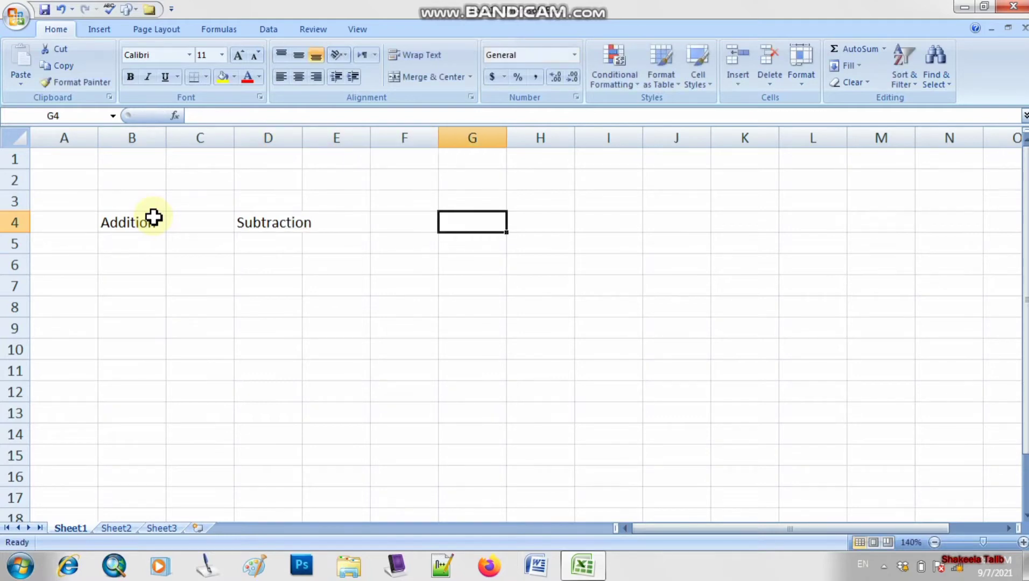
{"action": "key", "text": "shift+Tab"}
{"action": "type", "text": "Mult"}
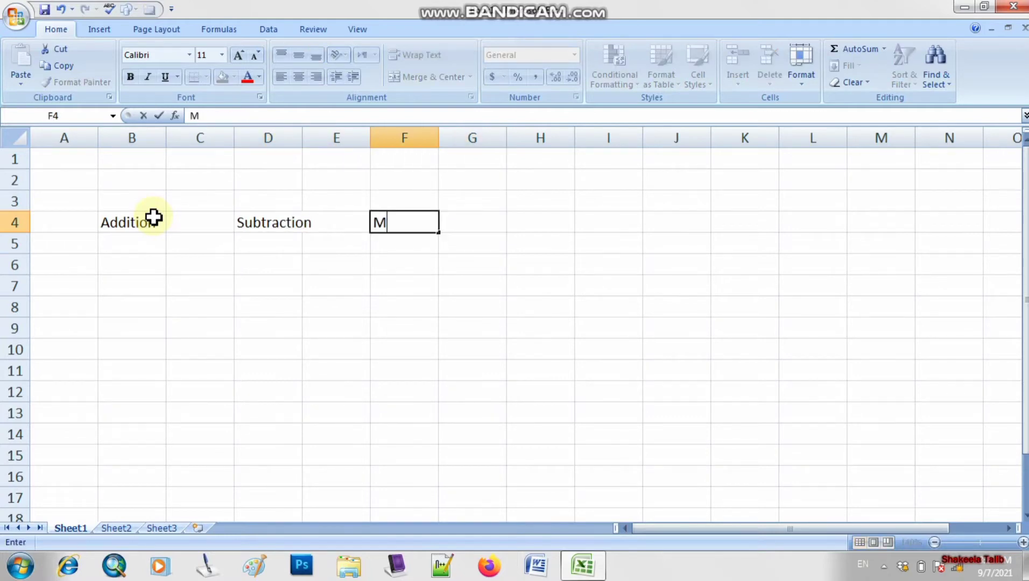
{"action": "left_click", "coordinate": [154, 217]}
{"action": "type", "text": "p"}
{"action": "key", "text": "BackSpace"}
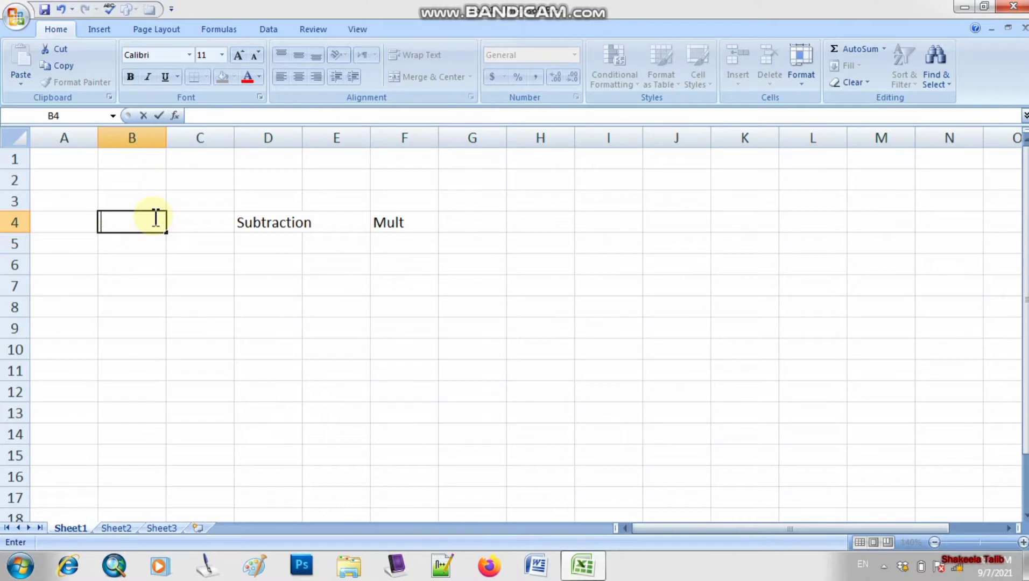
{"action": "key", "text": "ctrl+z"}
- Complete the heading in cell F4 as Multiplication and enter the heading Division in cell H4
{"action": "double_click", "coordinate": [415, 224]}
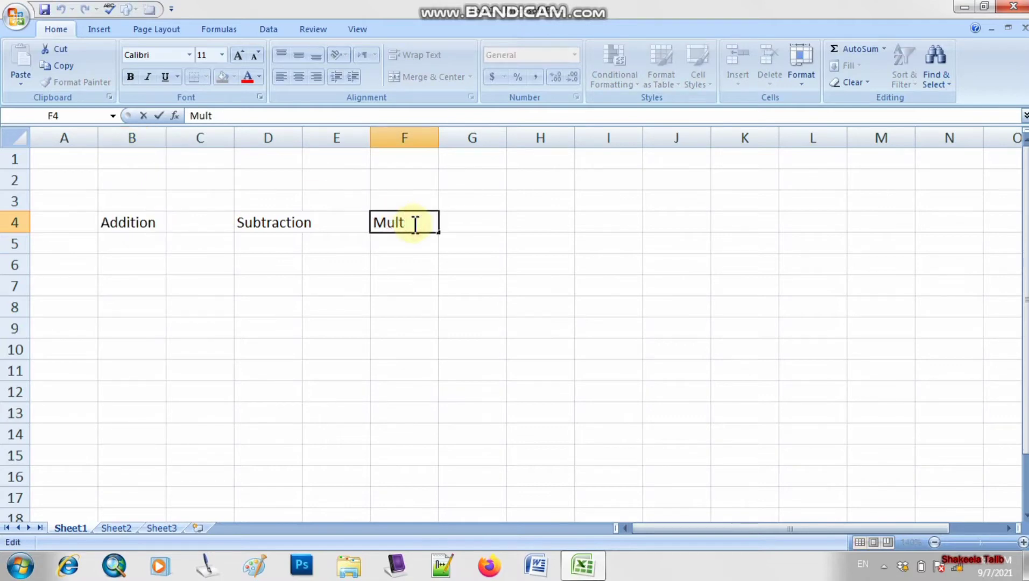
{"action": "type", "text": "iplication"}
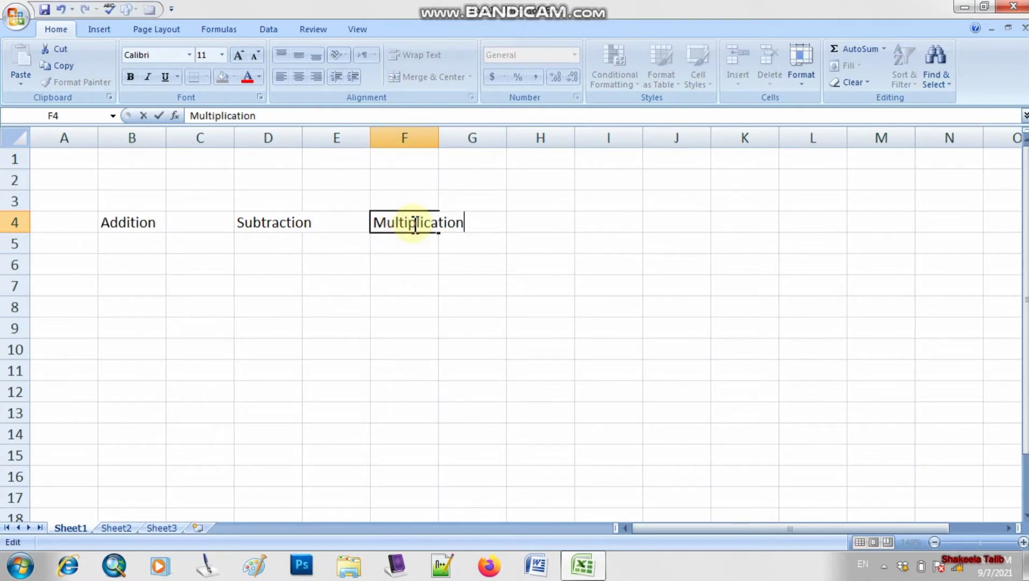
{"action": "key", "text": "Tab"}
{"action": "key", "text": "Tab"}
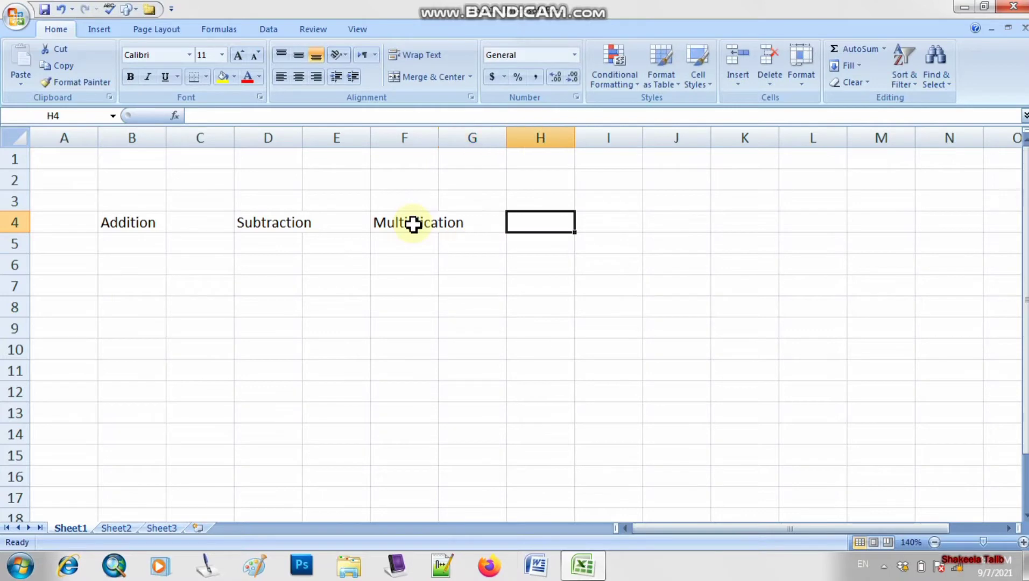
{"action": "type", "text": "Divi"}
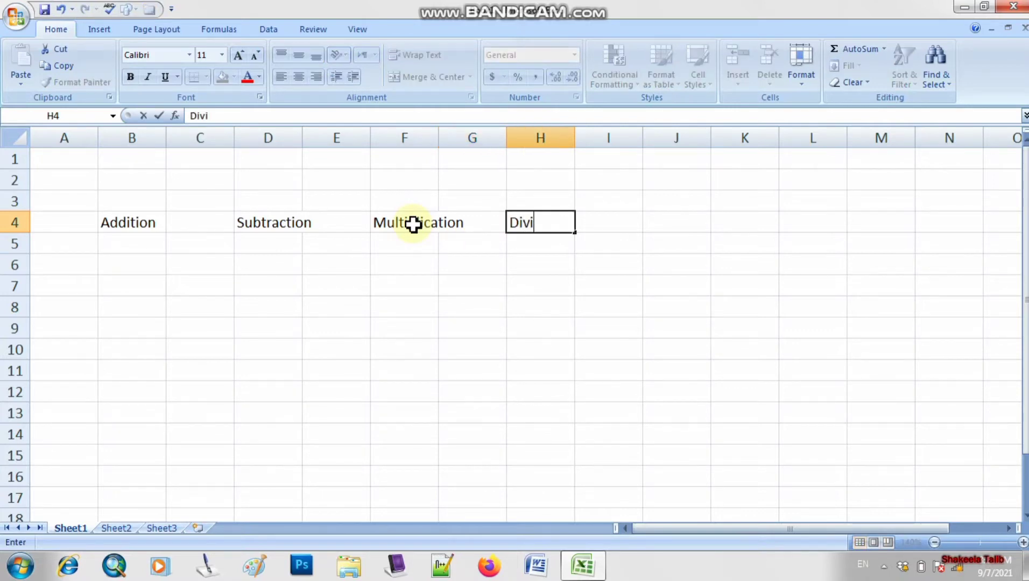
{"action": "type", "text": "sion"}
{"action": "key", "text": "Return"}
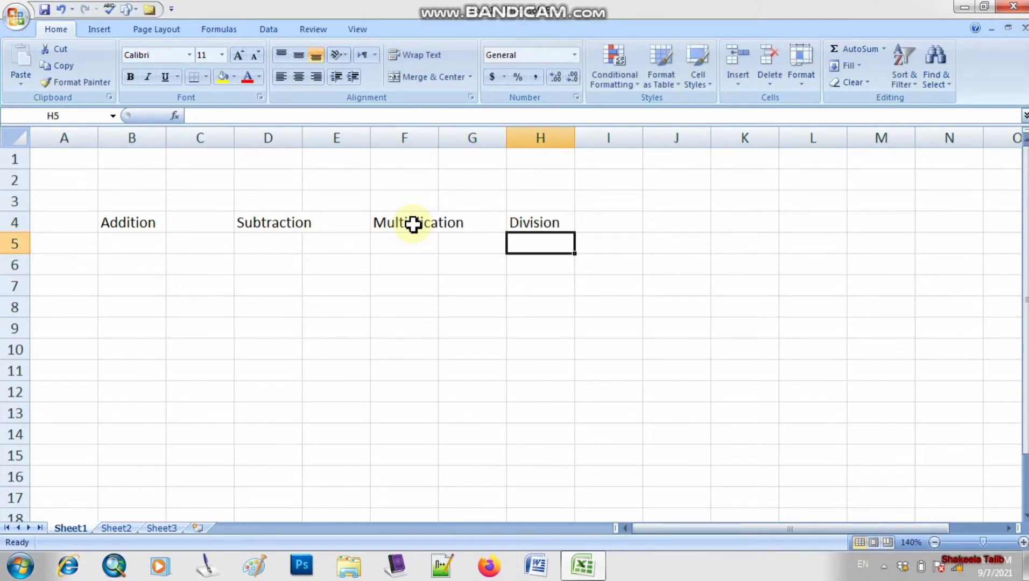
- Make the whole heading row 4 bold
{"action": "key", "text": "Left"}
{"action": "key", "text": "Left"}
{"action": "key", "text": "Left"}
{"action": "key", "text": "Left"}
{"action": "key", "text": "Left"}
{"action": "key", "text": "Left"}
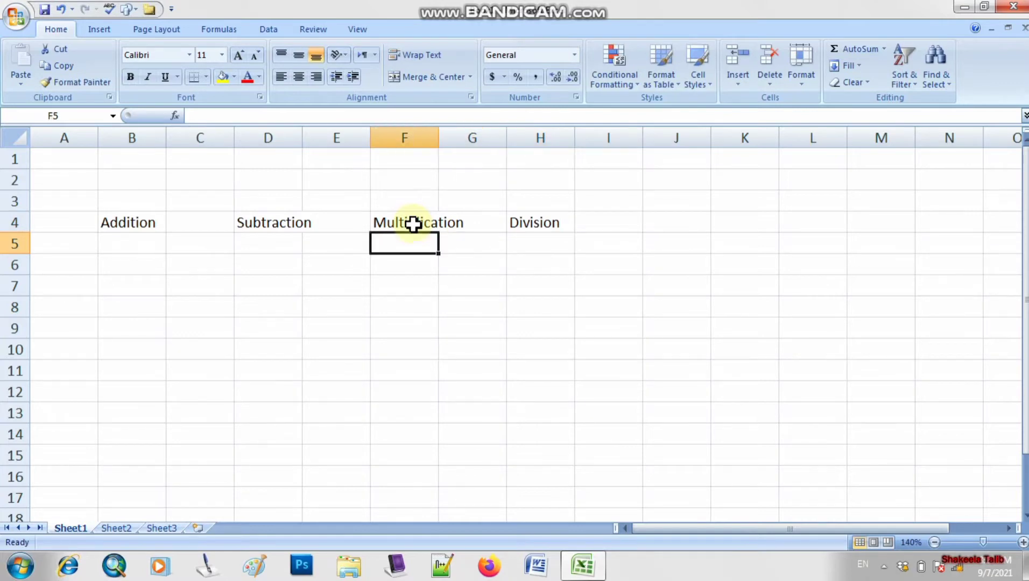
{"action": "key", "text": "Up"}
{"action": "key", "text": "Left"}
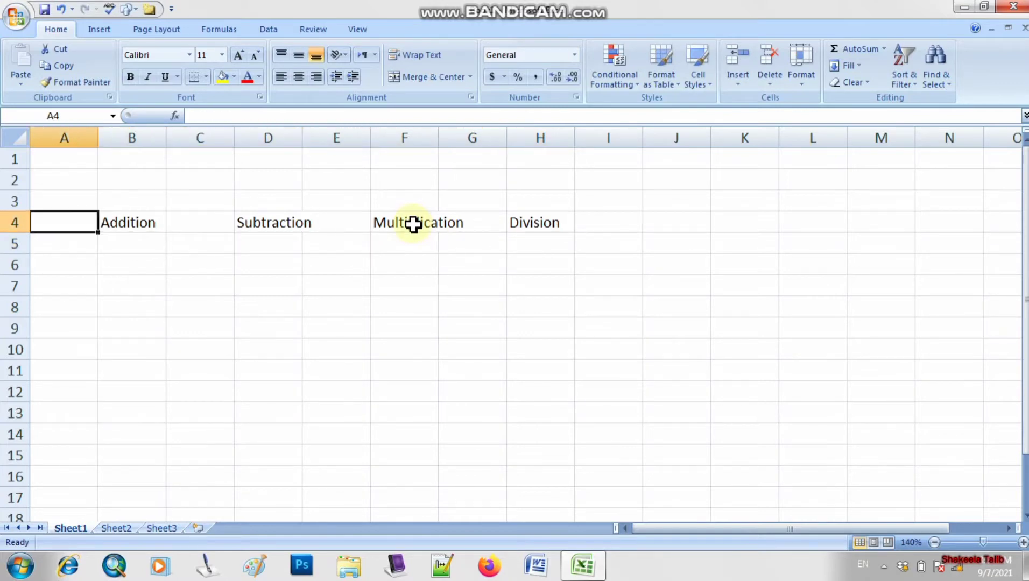
{"action": "left_click", "coordinate": [15, 222]}
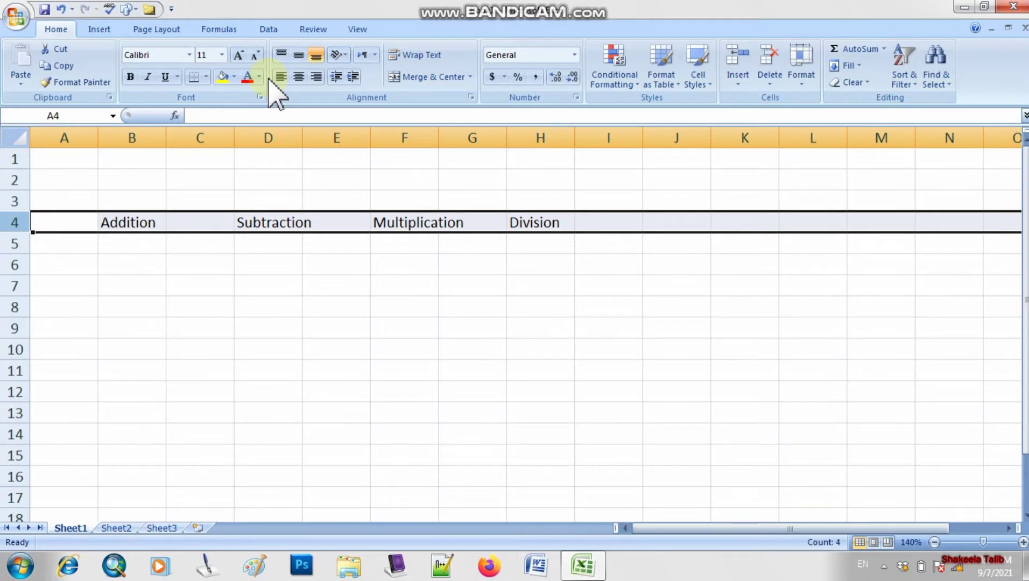
{"action": "left_click", "coordinate": [131, 77]}
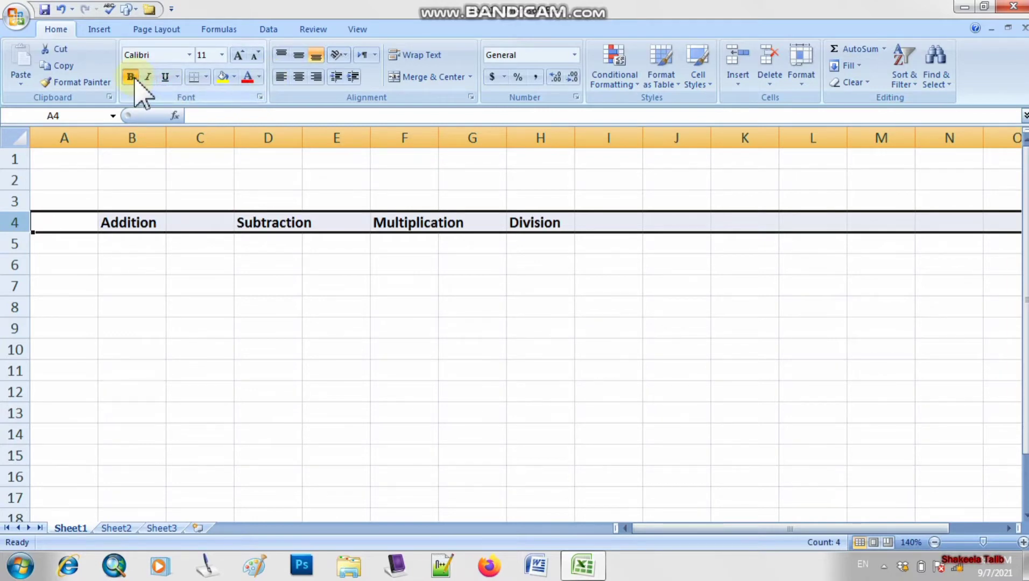
{"action": "left_click", "coordinate": [195, 291]}
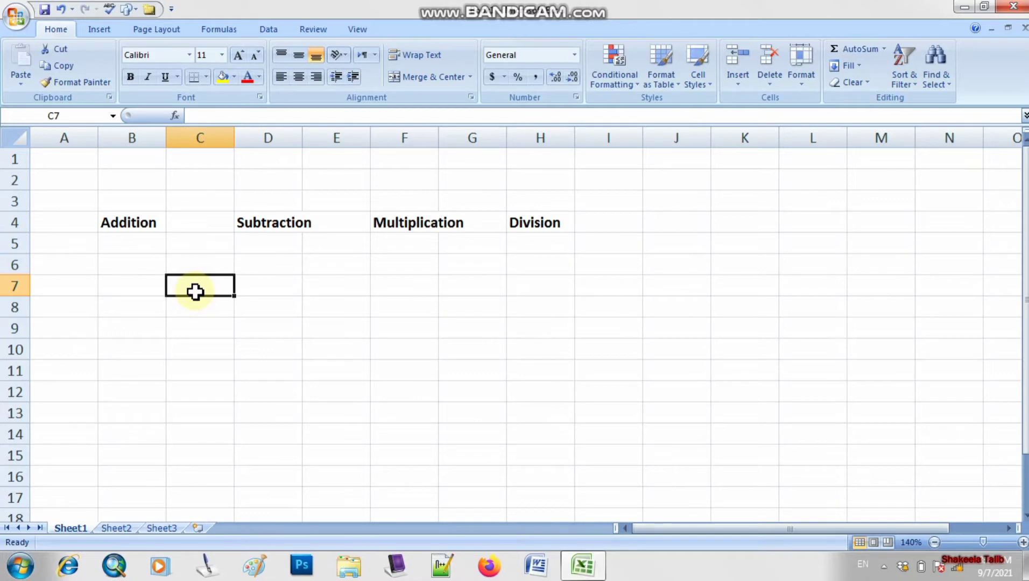
- Enter the numbers 76, 23, 60, 12, 10 and 29 under the Addition heading in cells B6 to B11
{"action": "left_click", "coordinate": [132, 265]}
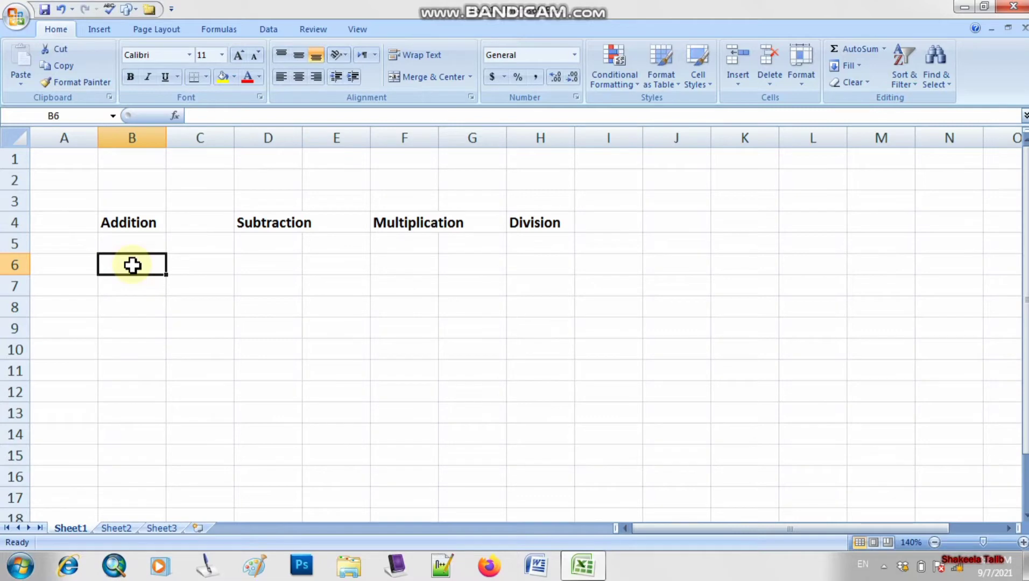
{"action": "type", "text": "76"}
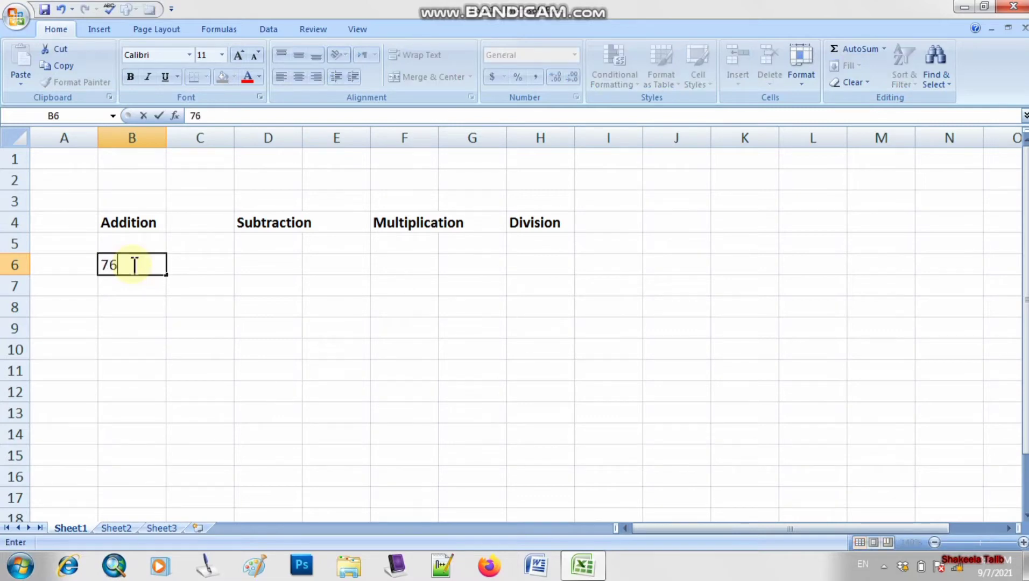
{"action": "key", "text": "Return"}
{"action": "type", "text": "23"}
{"action": "key", "text": "Return"}
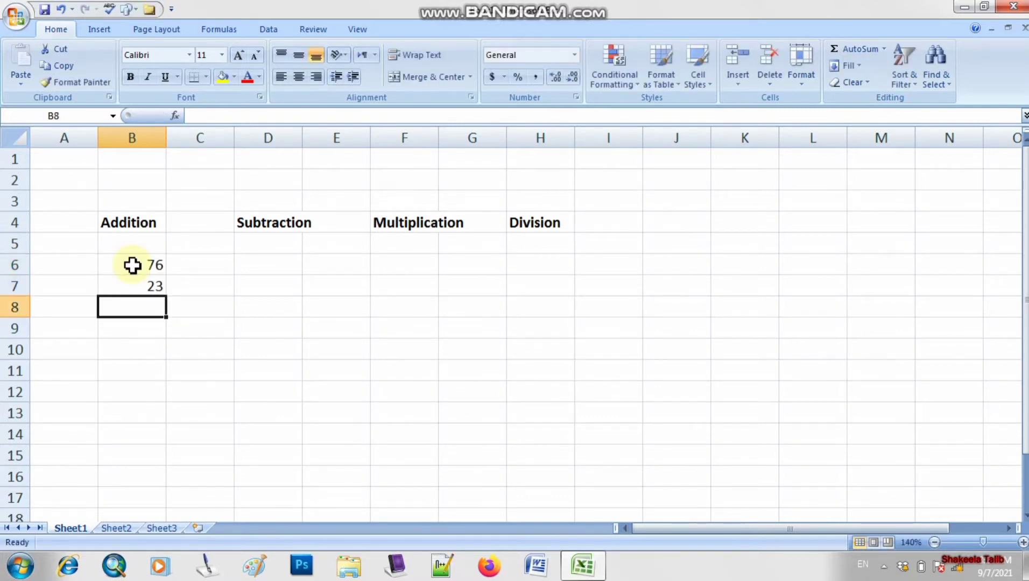
{"action": "type", "text": "60"}
{"action": "key", "text": "Return"}
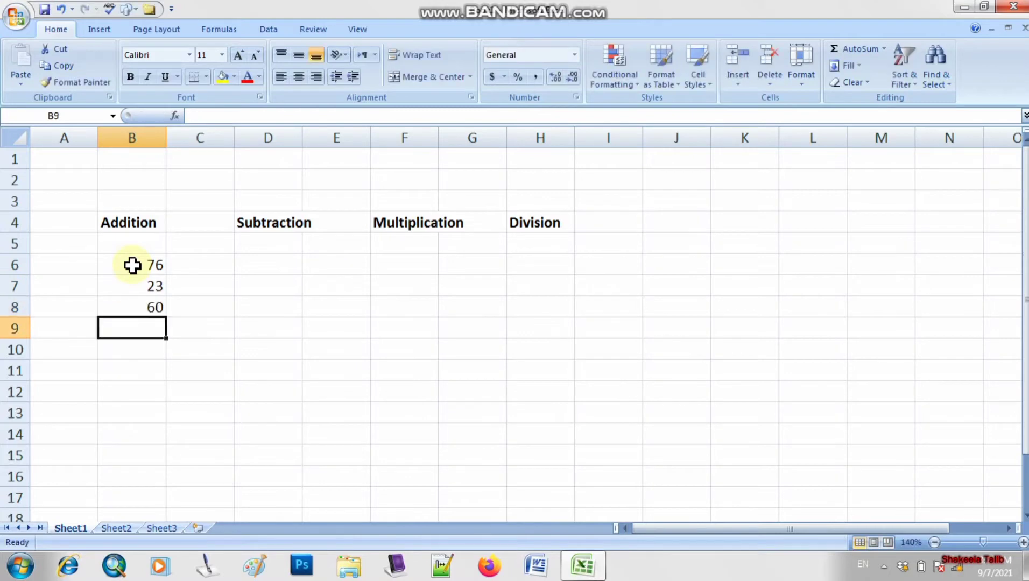
{"action": "type", "text": "12"}
{"action": "key", "text": "Return"}
{"action": "type", "text": "10"}
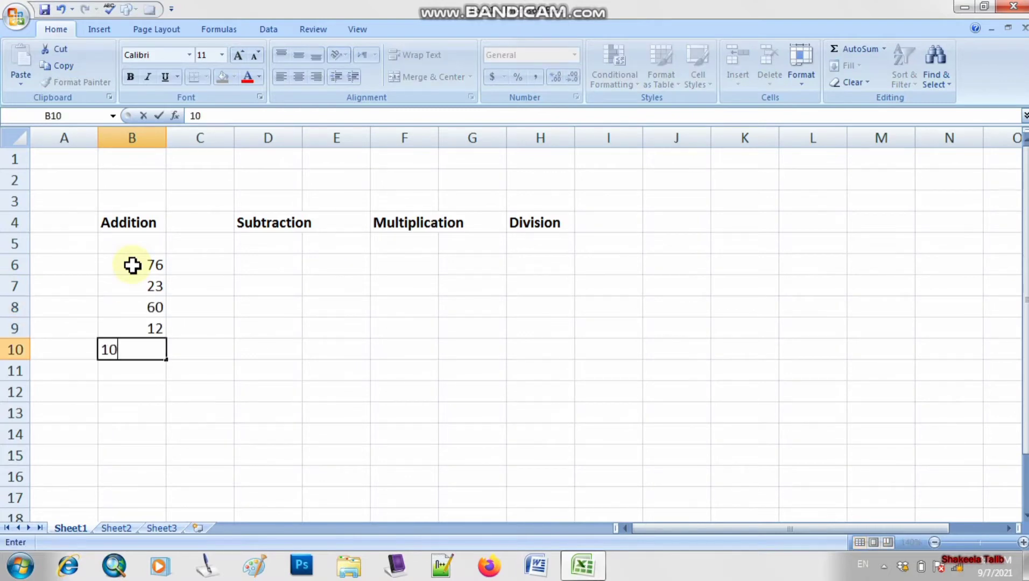
{"action": "key", "text": "Return"}
{"action": "type", "text": "29"}
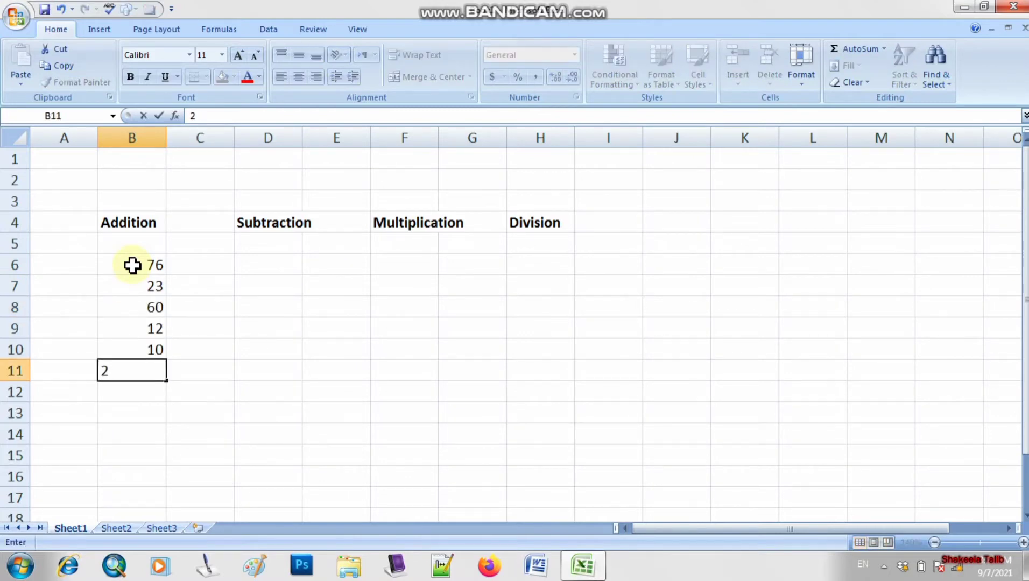
{"action": "key", "text": "Return"}
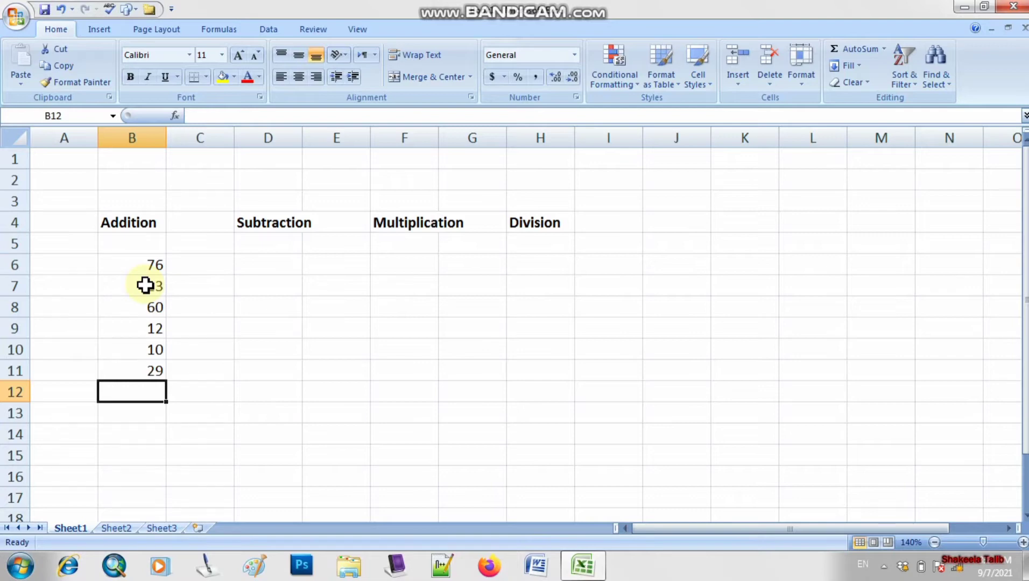
- Total the Addition numbers in cell B12 with the formula =sum(B6:B11)
{"action": "type", "text": "="}
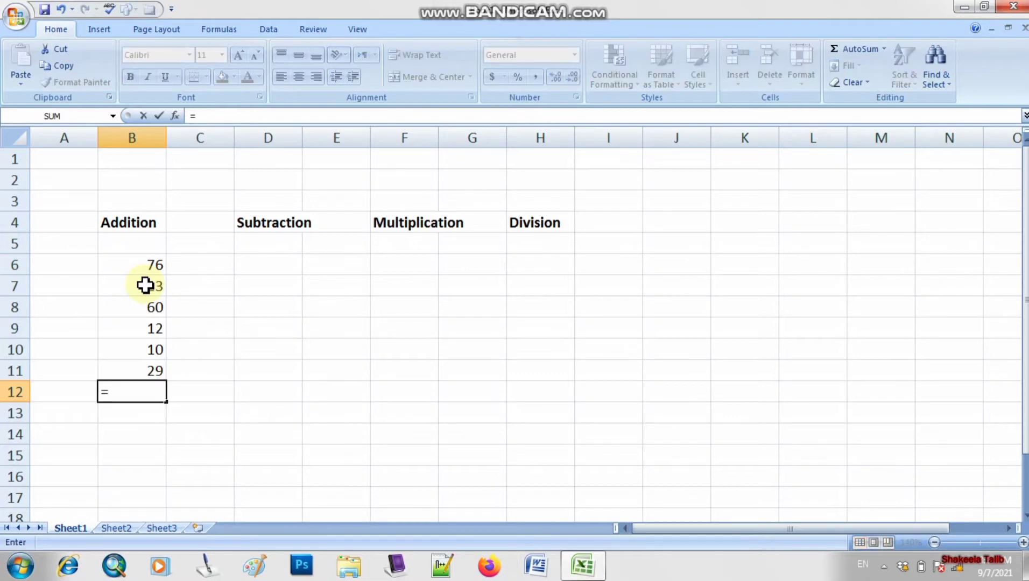
{"action": "type", "text": "s"}
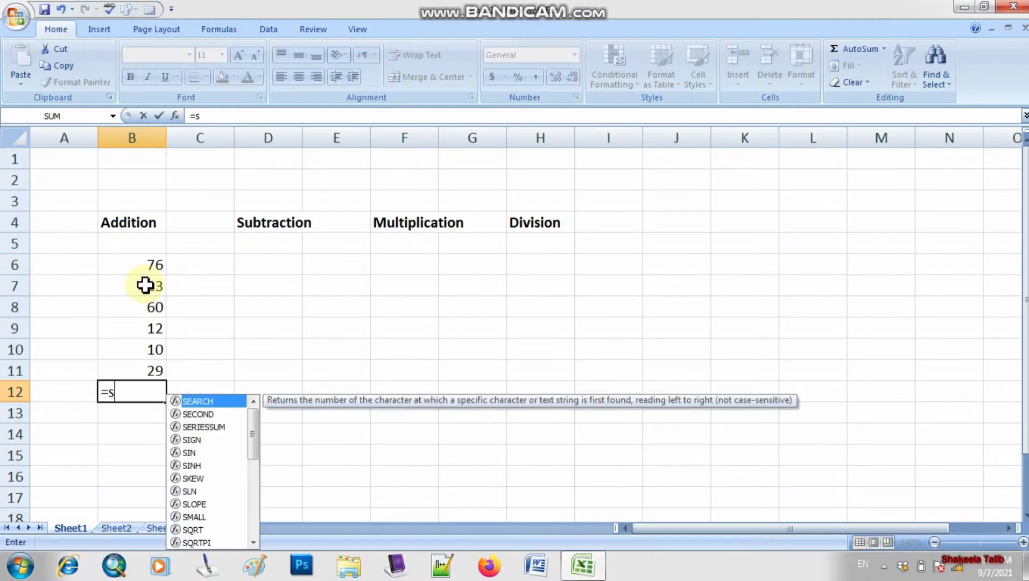
{"action": "type", "text": "um"}
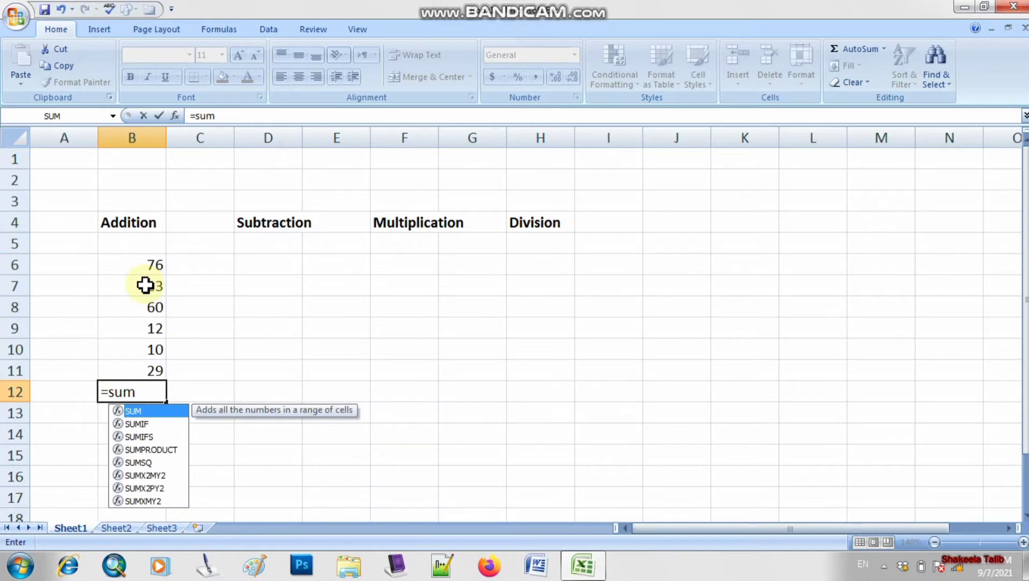
{"action": "type", "text": "("}
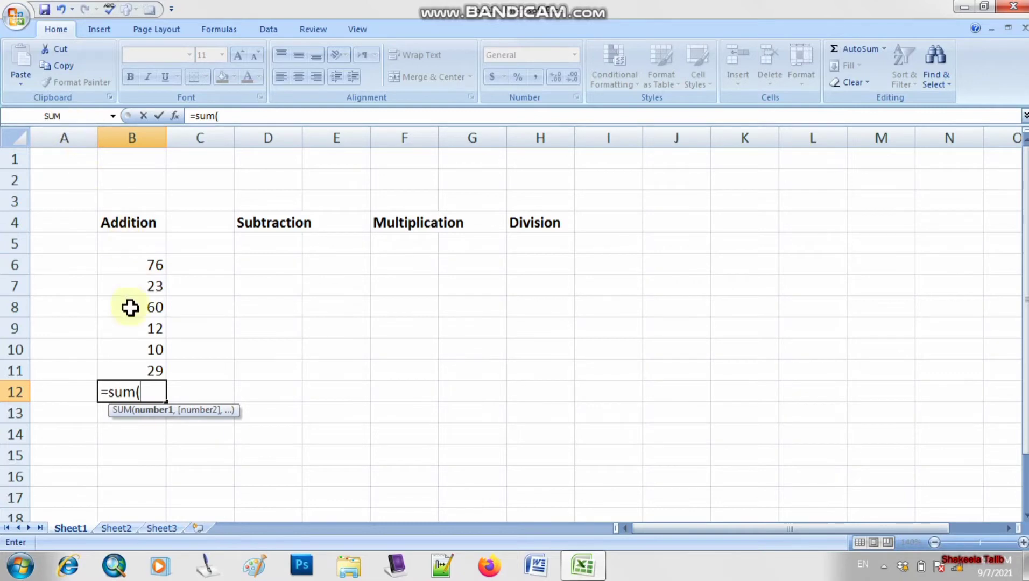
{"action": "left_click", "coordinate": [121, 265]}
{"action": "key", "text": "shift+Down"}
{"action": "key", "text": "shift+Down"}
{"action": "key", "text": "shift+Down"}
{"action": "key", "text": "shift+Down"}
{"action": "key", "text": "shift+Down"}
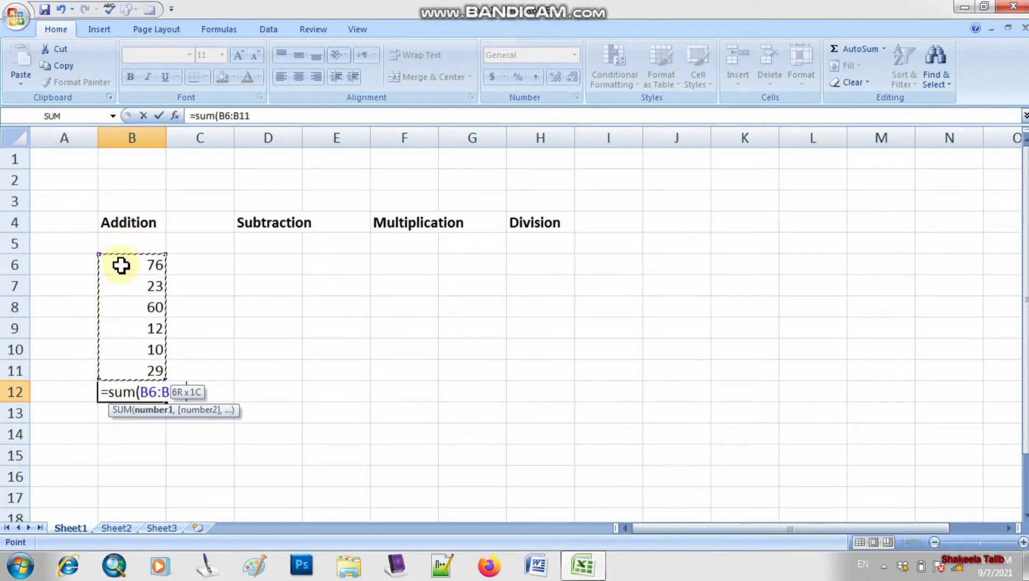
{"action": "type", "text": ")"}
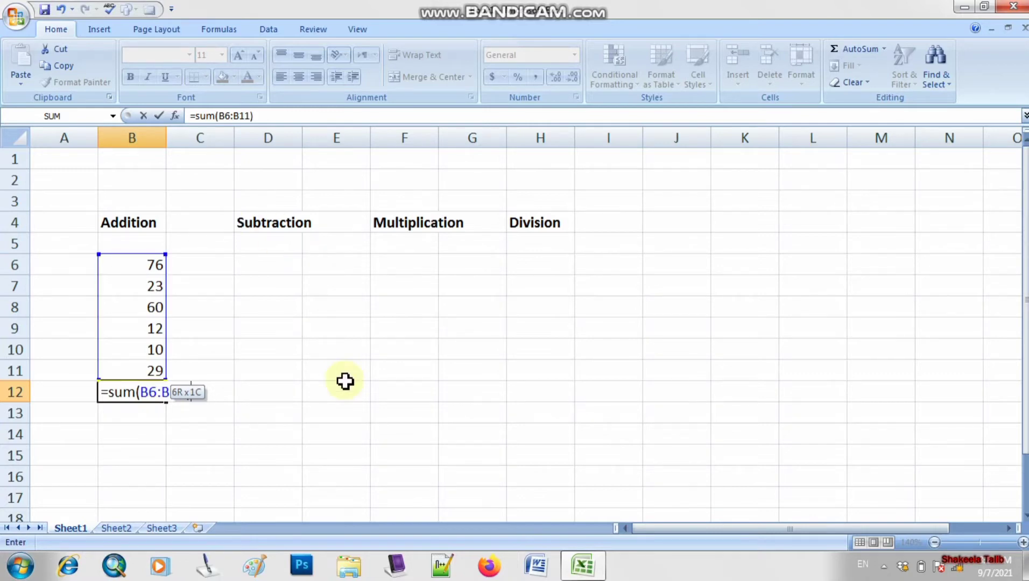
{"action": "key", "text": "Return"}
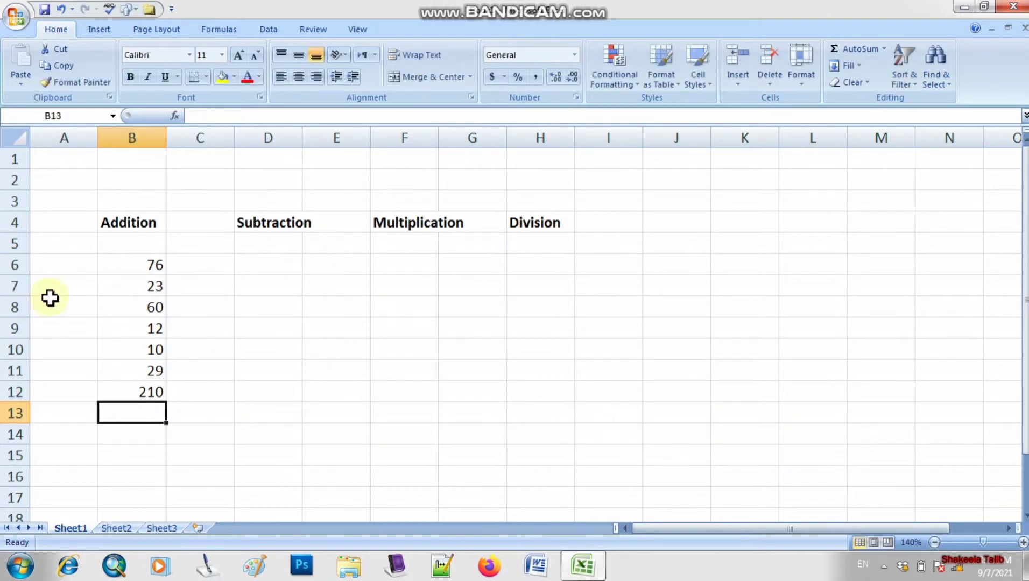
- Make the whole total row 12 bold and change the number in cell B7 to 100
{"action": "left_click", "coordinate": [9, 392]}
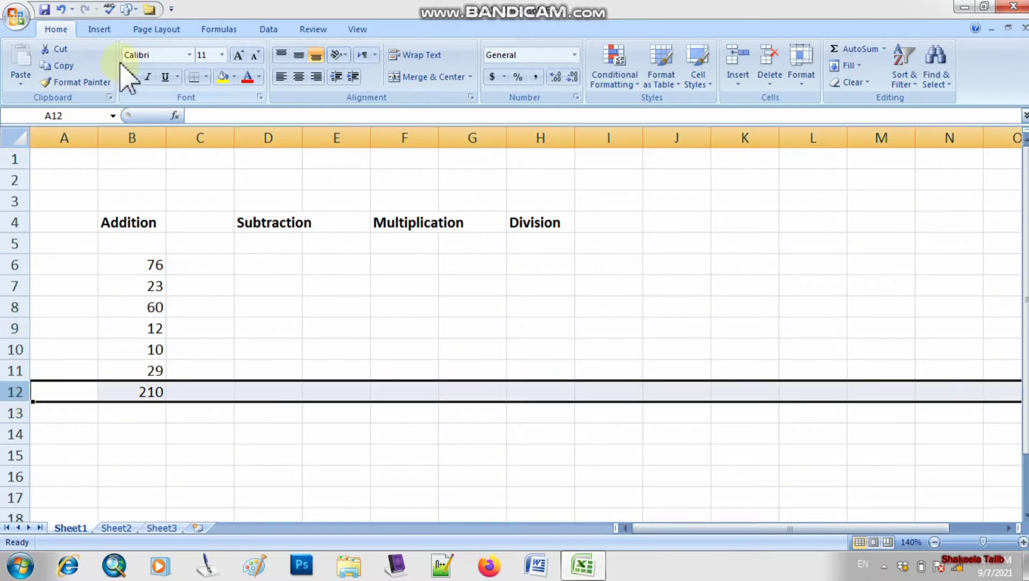
{"action": "left_click", "coordinate": [129, 76]}
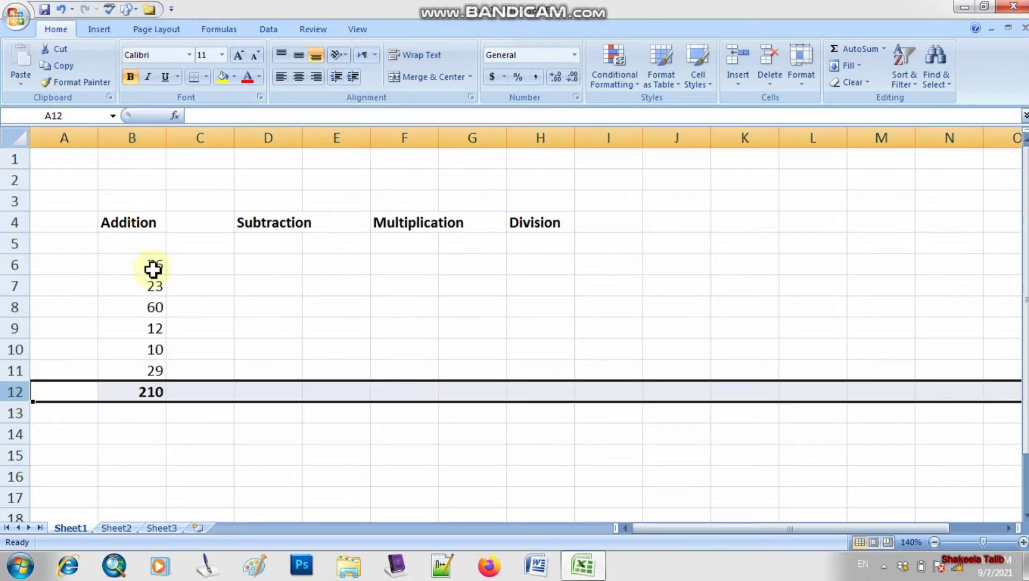
{"action": "left_click", "coordinate": [140, 290]}
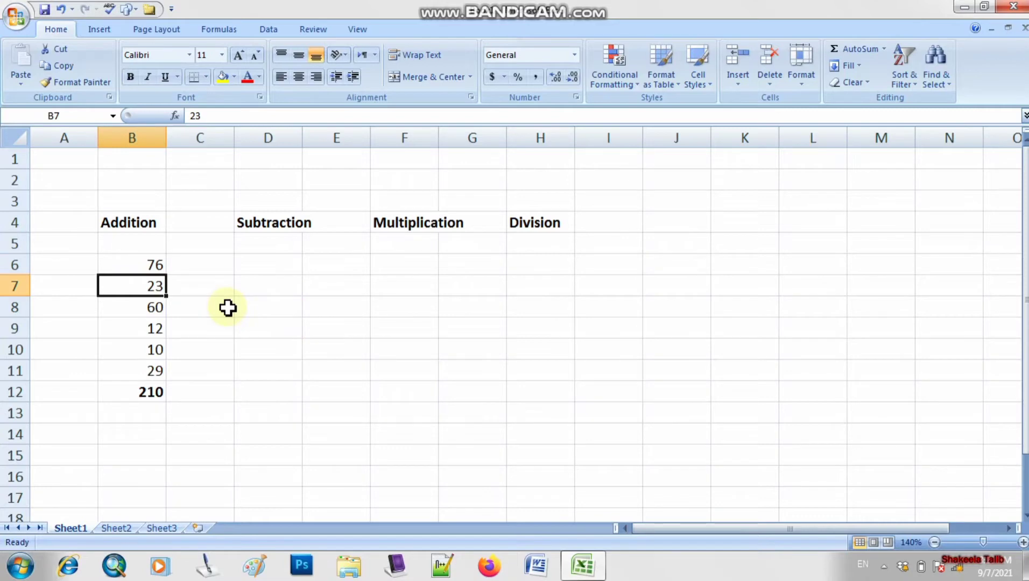
{"action": "key", "text": "Up"}
{"action": "key", "text": "Down"}
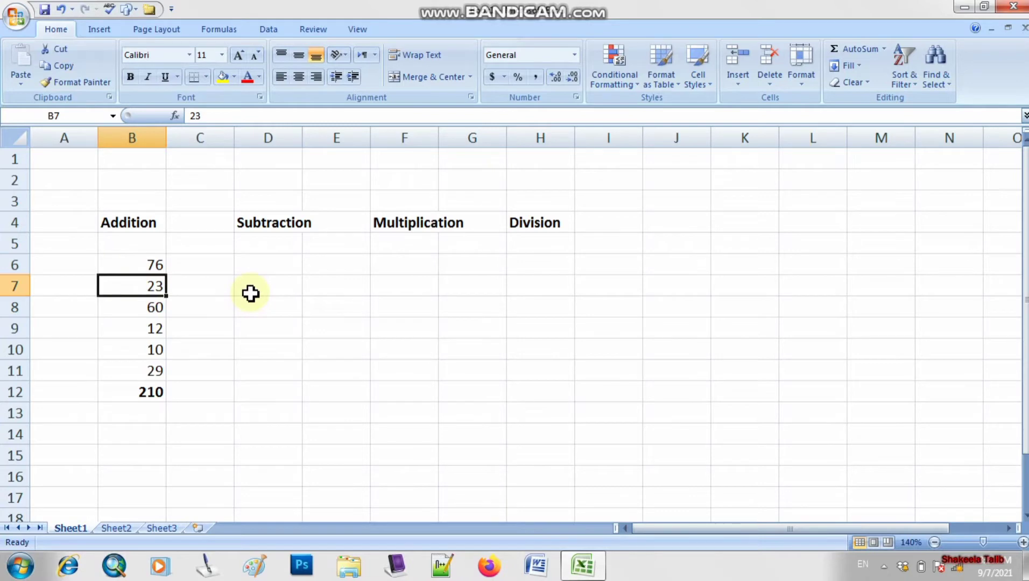
{"action": "type", "text": "100"}
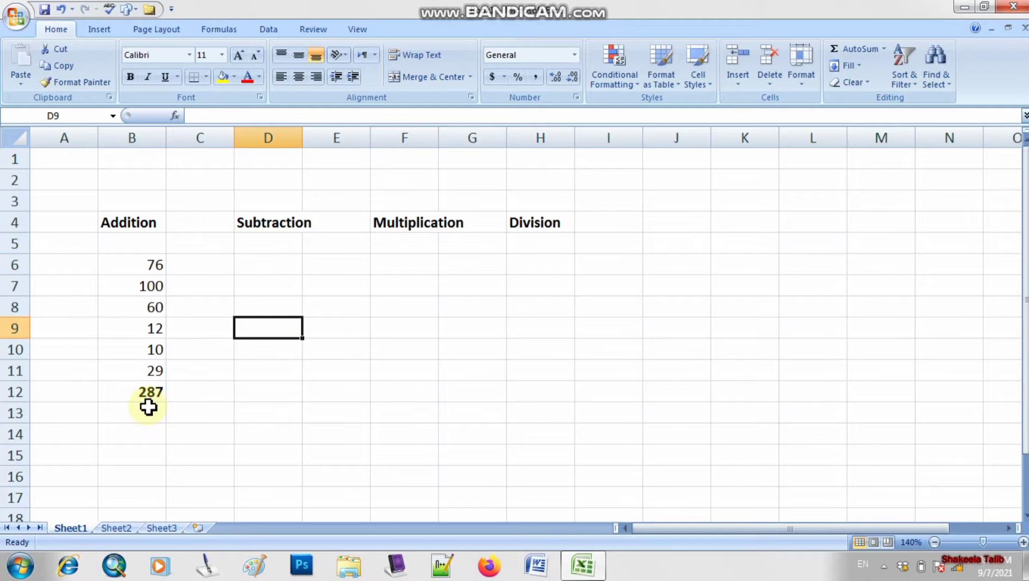
- Copy the Addition numbers in B6 to B11 into the Subtraction column, starting at cell D6
{"action": "key", "text": "Up"}
{"action": "key", "text": "Up"}
{"action": "key", "text": "Up"}
{"action": "key", "text": "Left"}
{"action": "key", "text": "Left"}
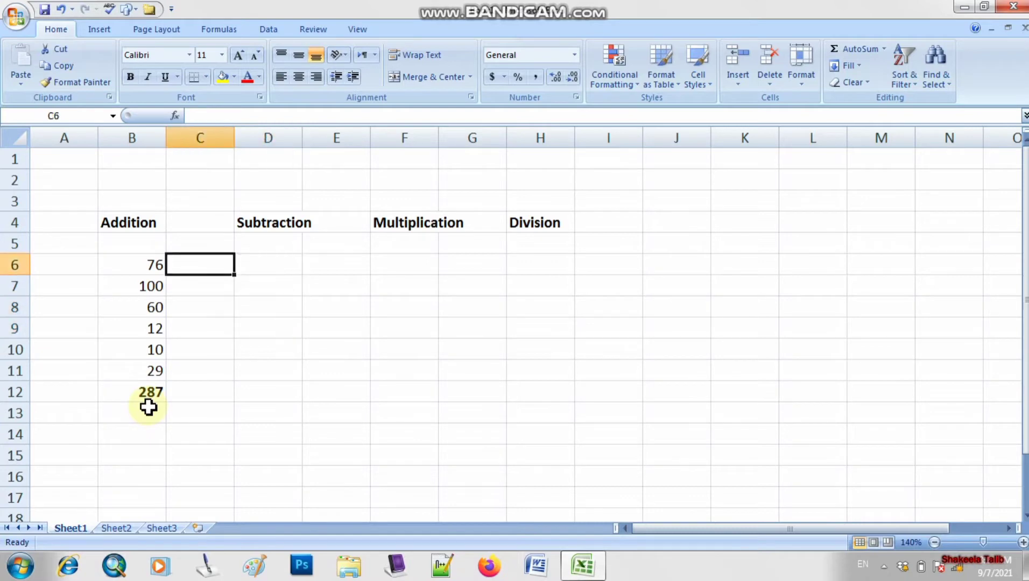
{"action": "key", "text": "shift+Down"}
{"action": "key", "text": "shift+Down"}
{"action": "key", "text": "shift+Down"}
{"action": "key", "text": "shift+Down"}
{"action": "key", "text": "shift+Down"}
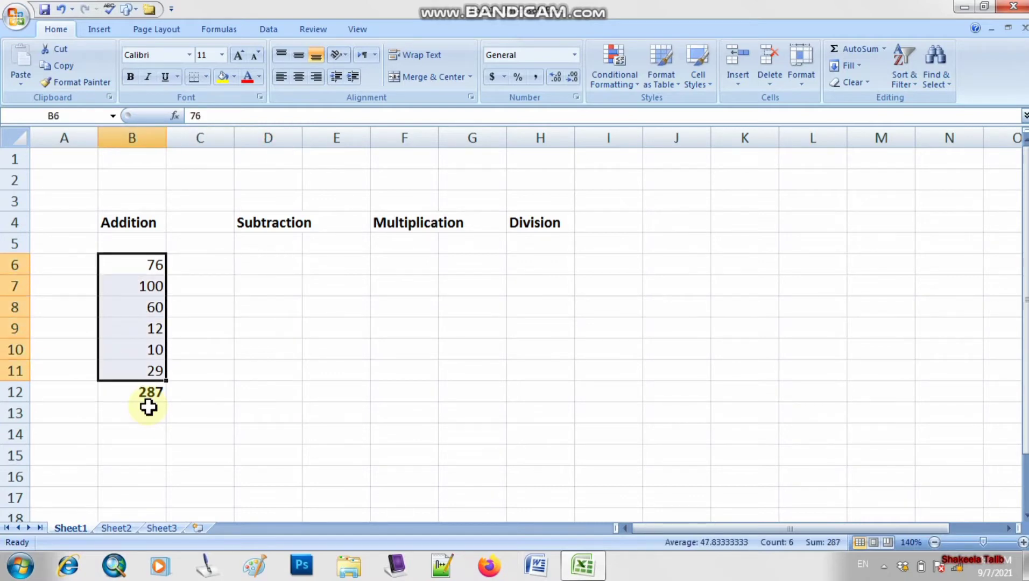
{"action": "key", "text": "ctrl+c"}
{"action": "key", "text": "Right"}
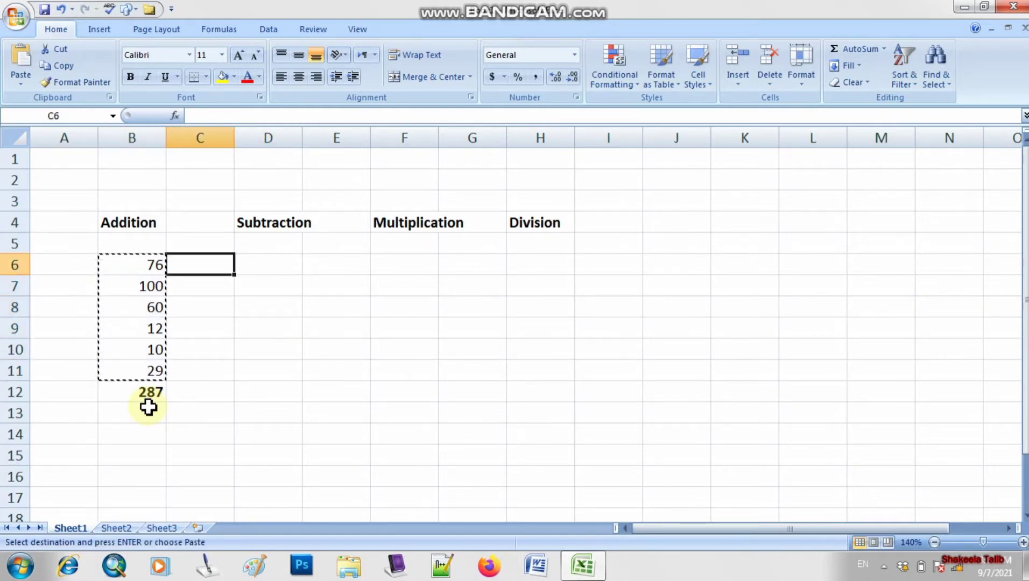
{"action": "key", "text": "Right"}
{"action": "key", "text": "ctrl+v"}
{"action": "key", "text": "Right"}
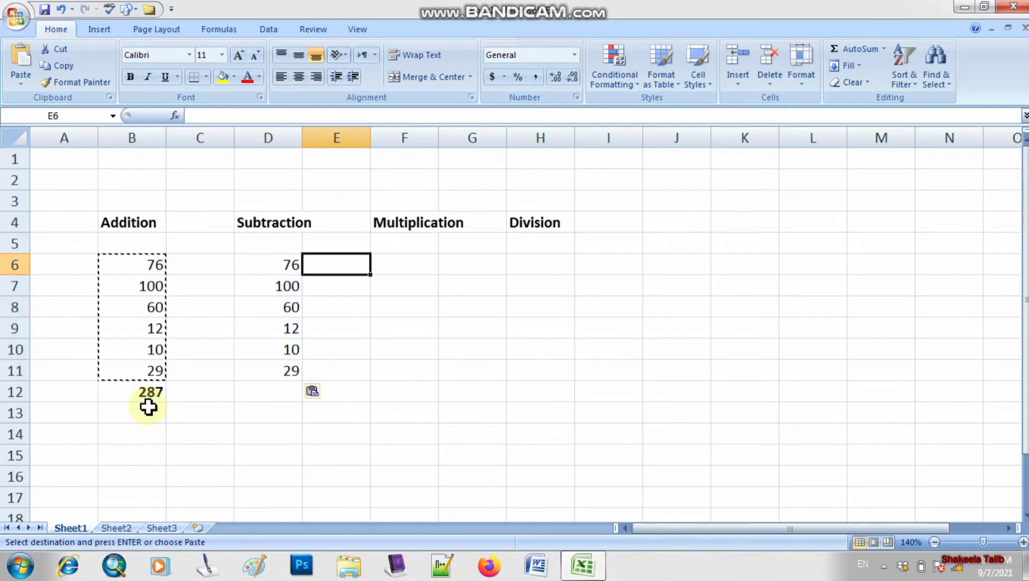
- Try to clear the copied numbers in cells D6 to D11
{"action": "left_click", "coordinate": [409, 250]}
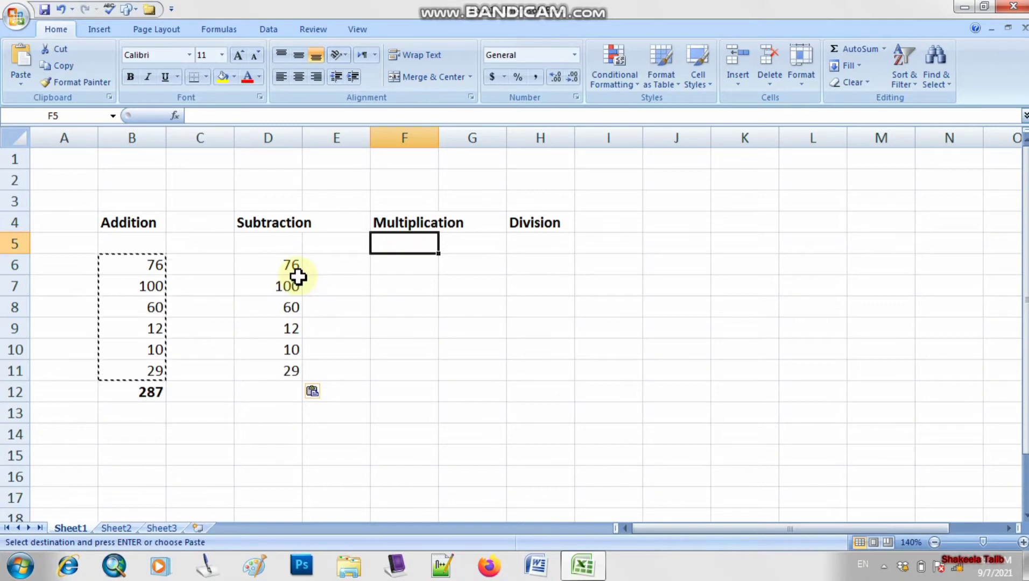
{"action": "double_click", "coordinate": [367, 300]}
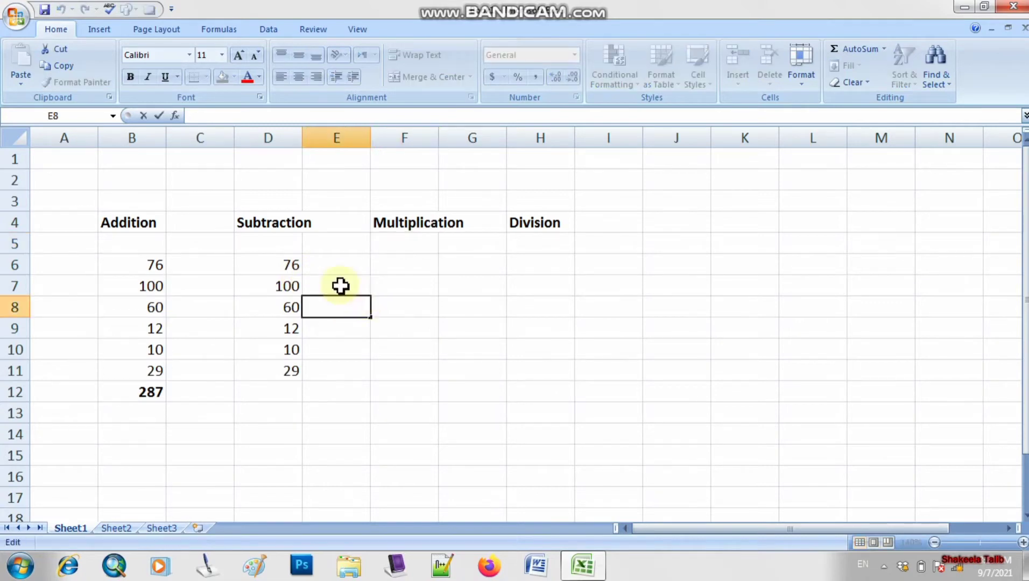
{"action": "left_click", "coordinate": [279, 266]}
{"action": "key", "text": "shift+Down"}
{"action": "key", "text": "shift+Down"}
{"action": "key", "text": "shift+Down"}
{"action": "key", "text": "shift+Down"}
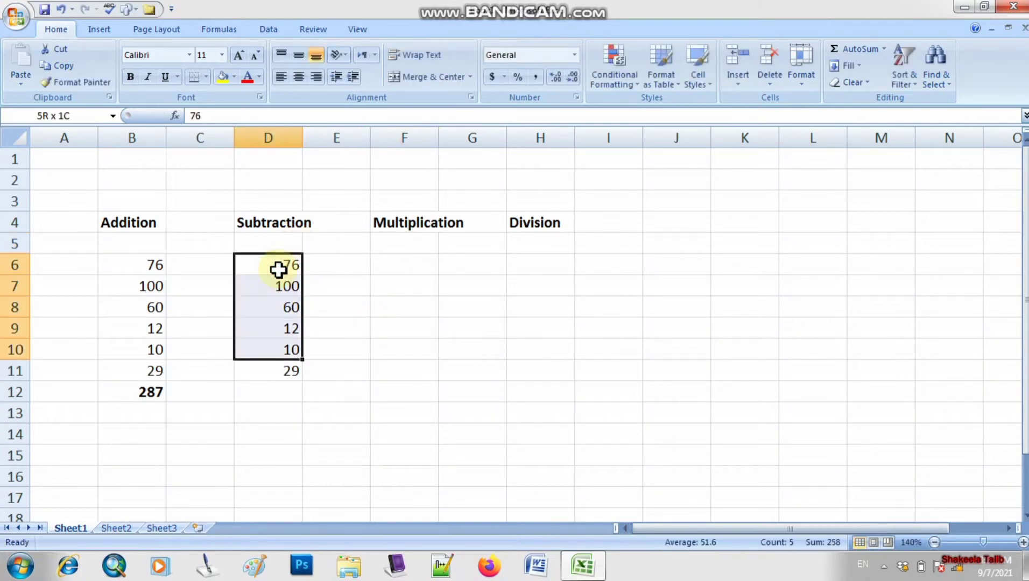
{"action": "key", "text": "shift+Down"}
{"action": "key", "text": "BackSpace"}
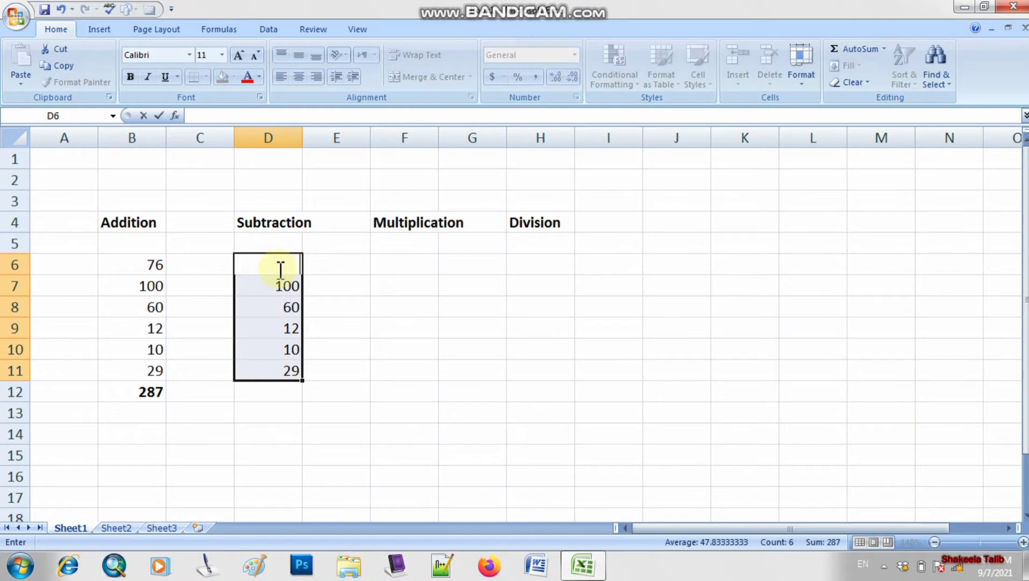
{"action": "key", "text": "Escape"}
{"action": "left_click", "coordinate": [419, 303]}
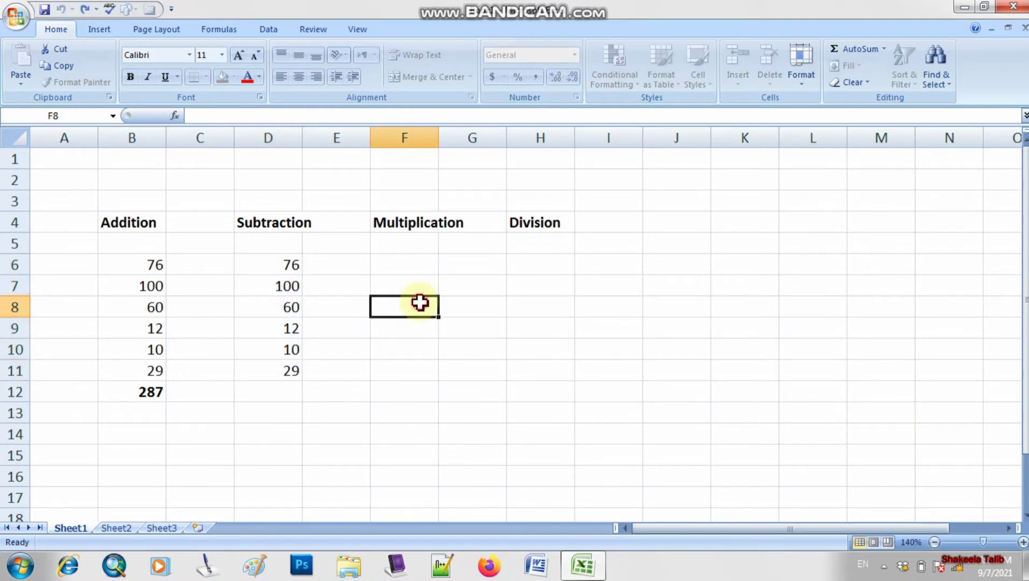
- Undo the paste of the numbers under the Subtraction heading
{"action": "key", "text": "ctrl+z"}
{"action": "key", "text": "ctrl+z"}
{"action": "key", "text": "ctrl+z"}
{"action": "left_click", "coordinate": [420, 303]}
{"action": "key", "text": "BackSpace"}
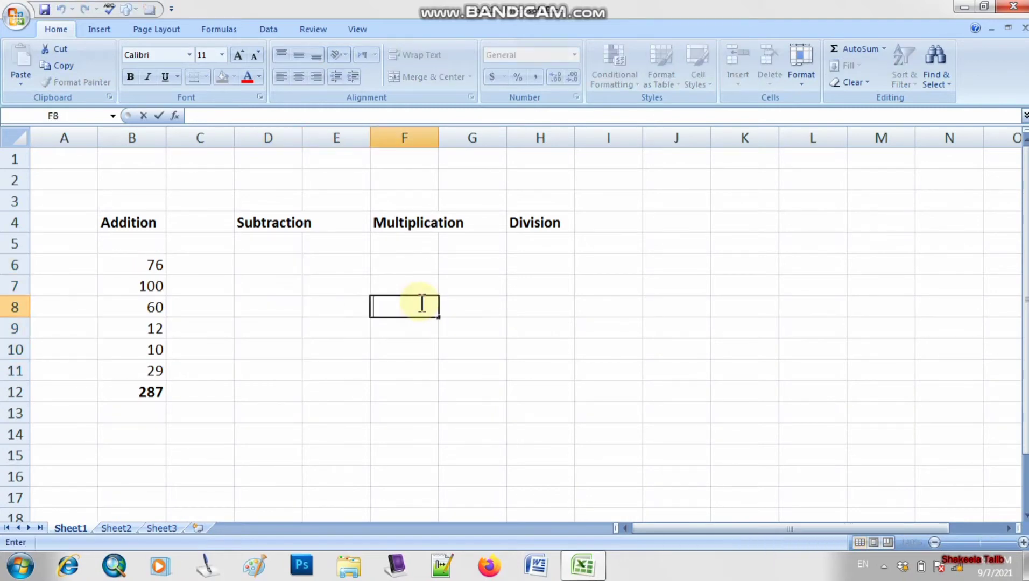
- Enter 100 in cell D6 and 20 in cell D7 under the Subtraction heading
{"action": "left_click", "coordinate": [265, 265]}
{"action": "type", "text": "1"}
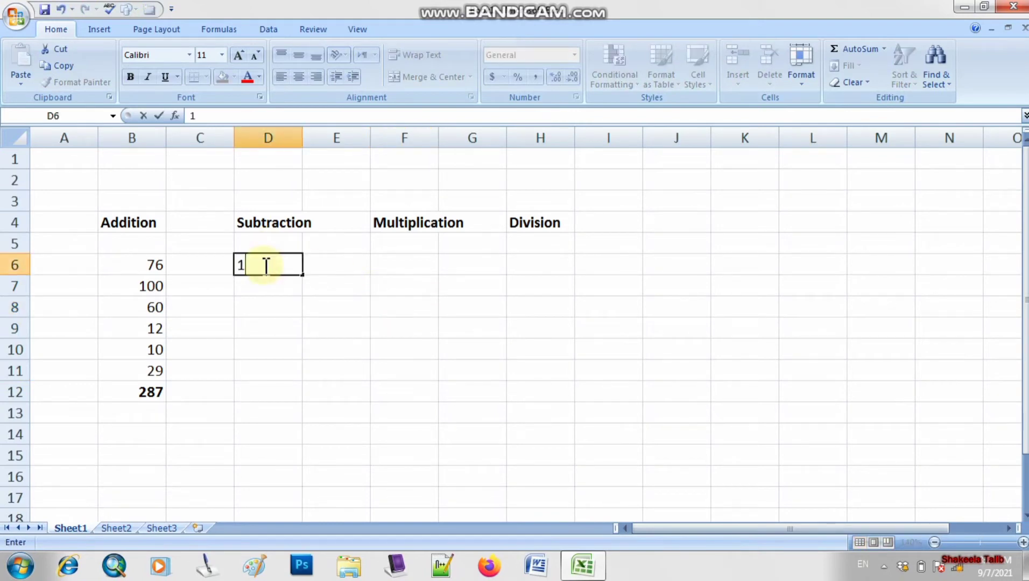
{"action": "type", "text": "00"}
{"action": "key", "text": "Return"}
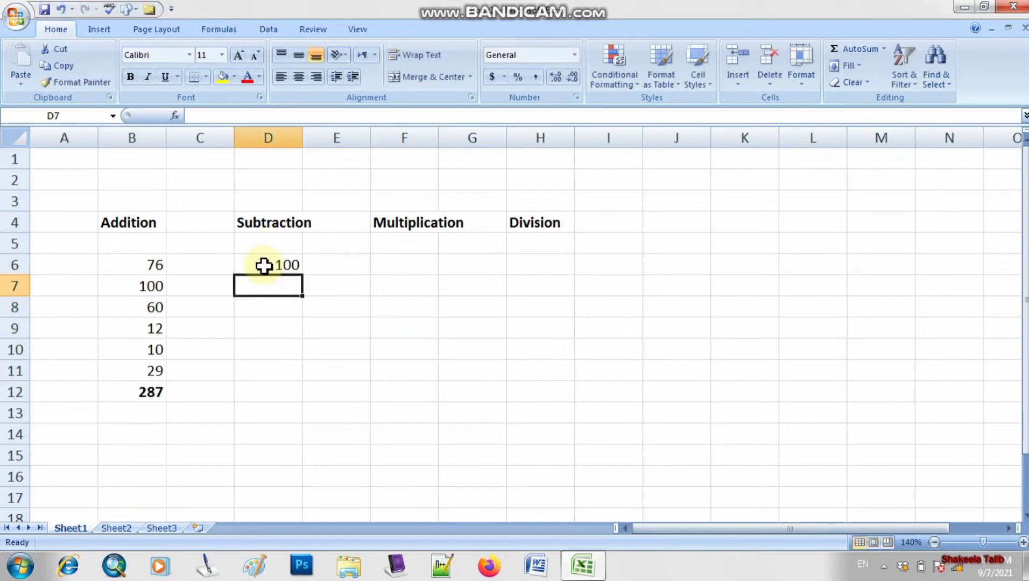
{"action": "type", "text": "20"}
{"action": "key", "text": "Return"}
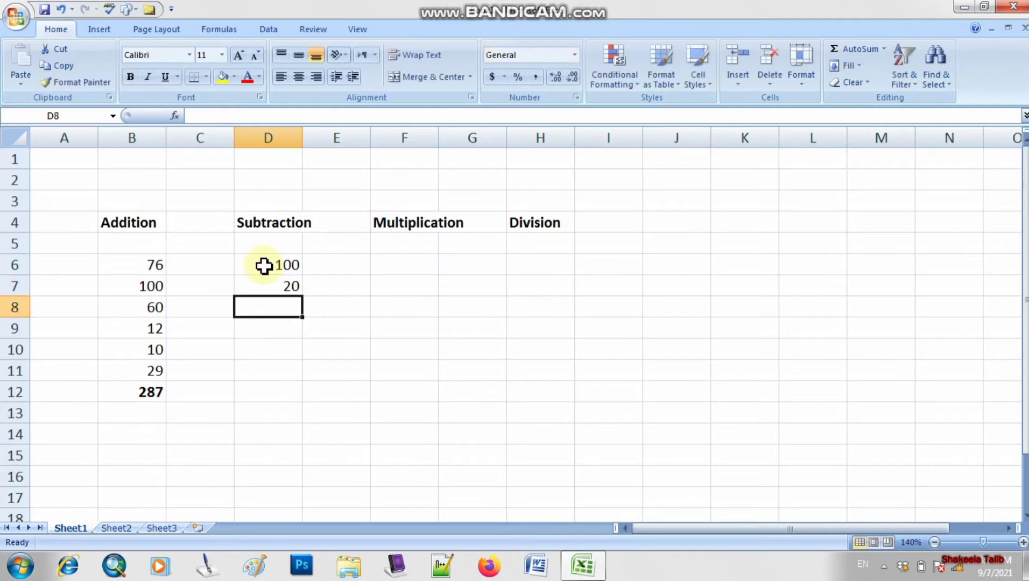
- Subtract D7 from D6 in cell D12 with the formula =D6-d7 and save the workbook
{"action": "key", "text": "Return"}
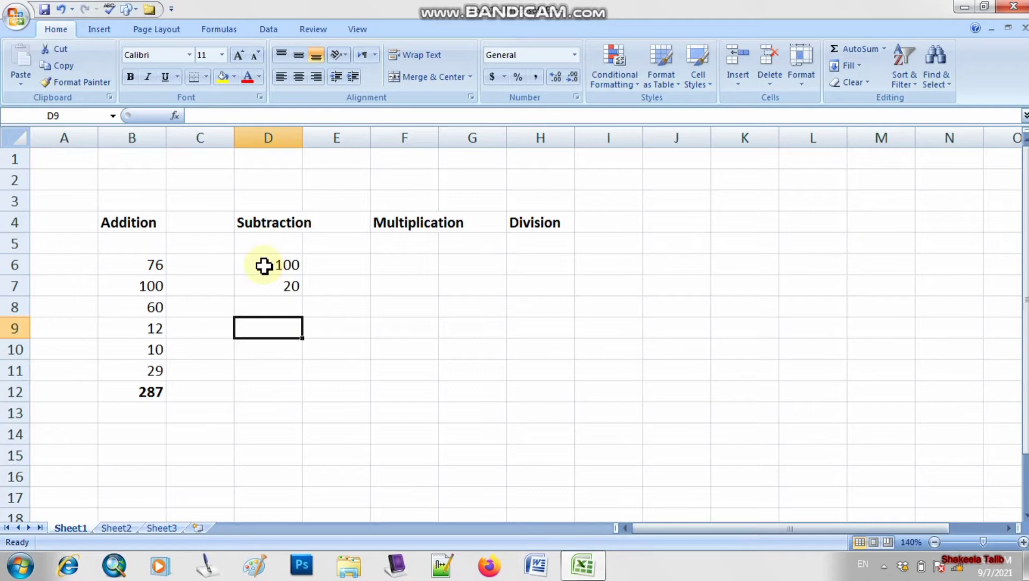
{"action": "key", "text": "Right"}
{"action": "key", "text": "Down"}
{"action": "key", "text": "Down"}
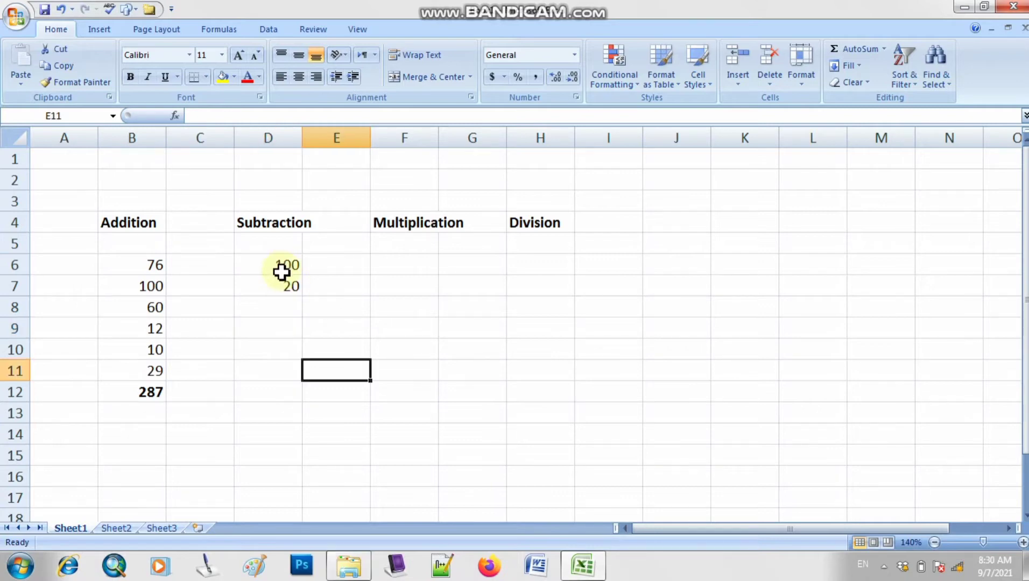
{"action": "left_click", "coordinate": [258, 391]}
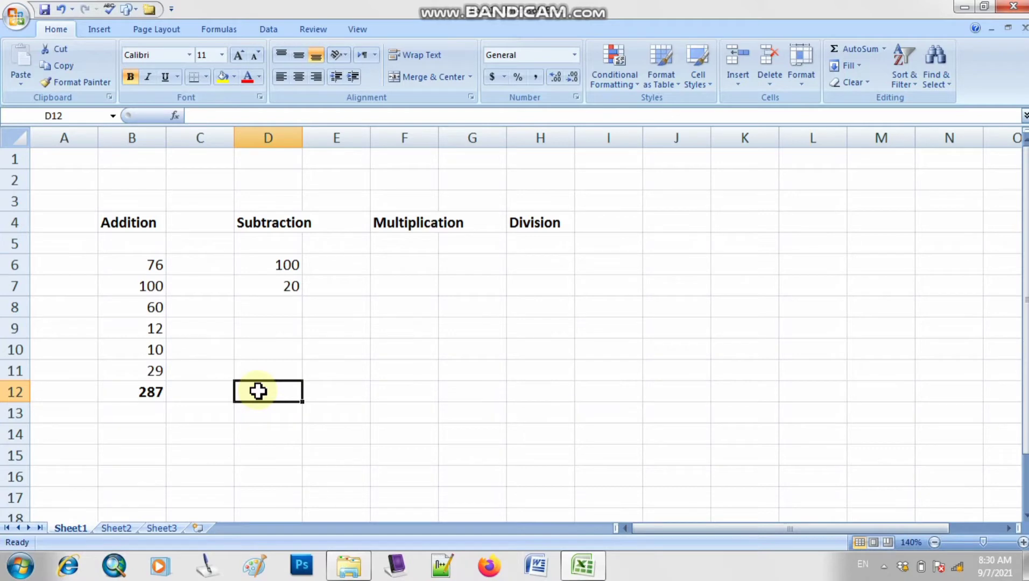
{"action": "type", "text": "="}
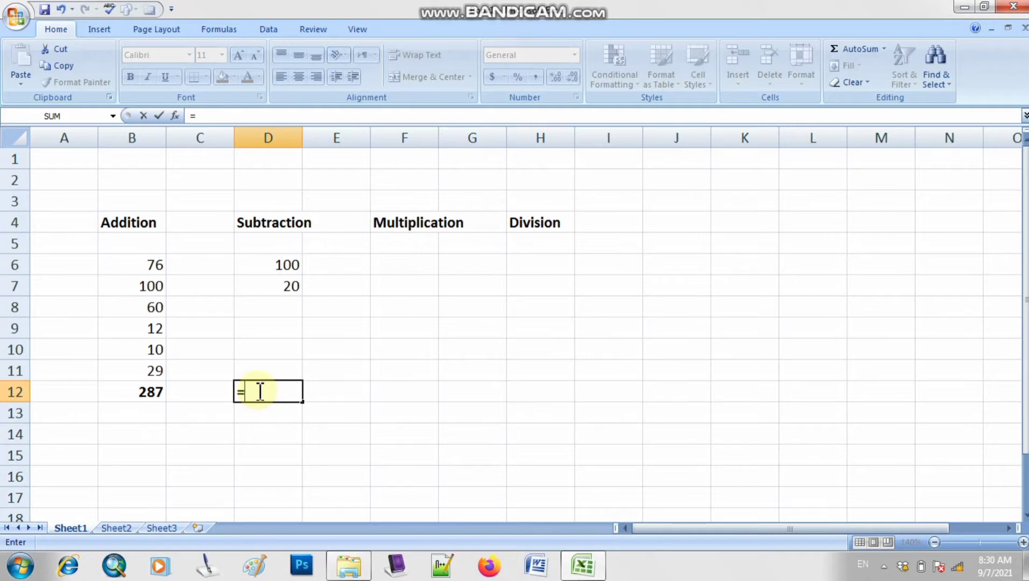
{"action": "left_click", "coordinate": [251, 269]}
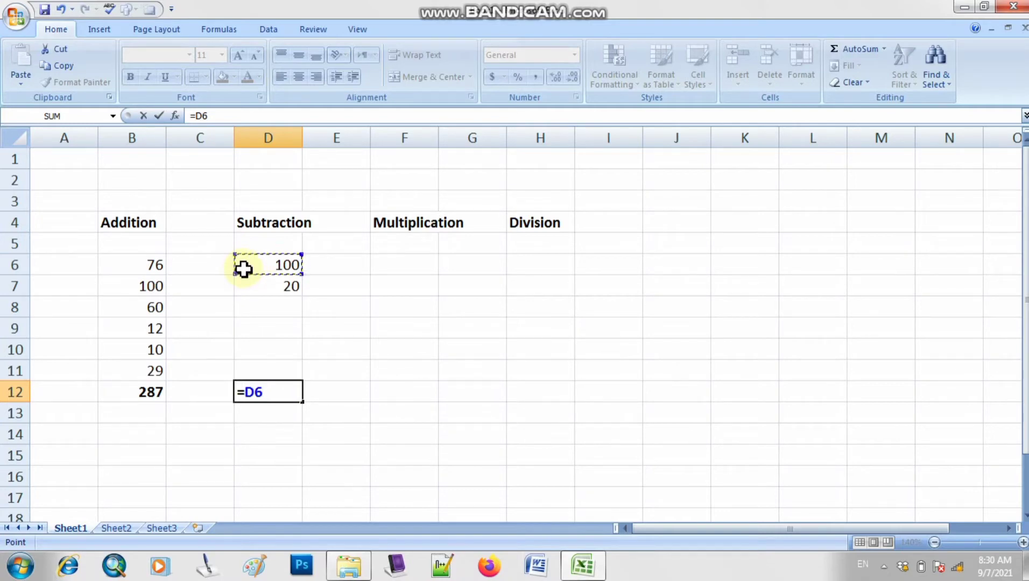
{"action": "type", "text": "-d"}
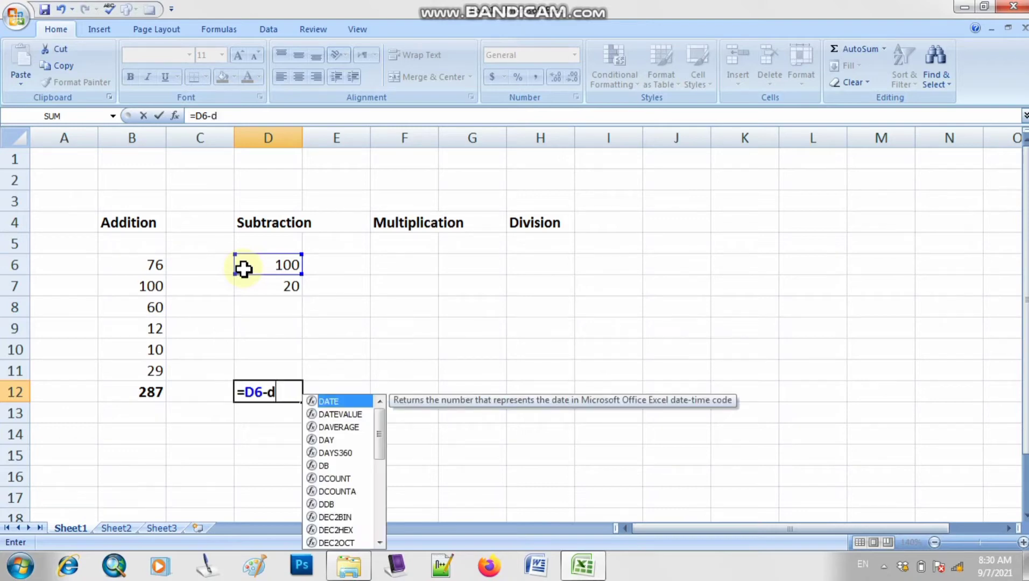
{"action": "type", "text": "7"}
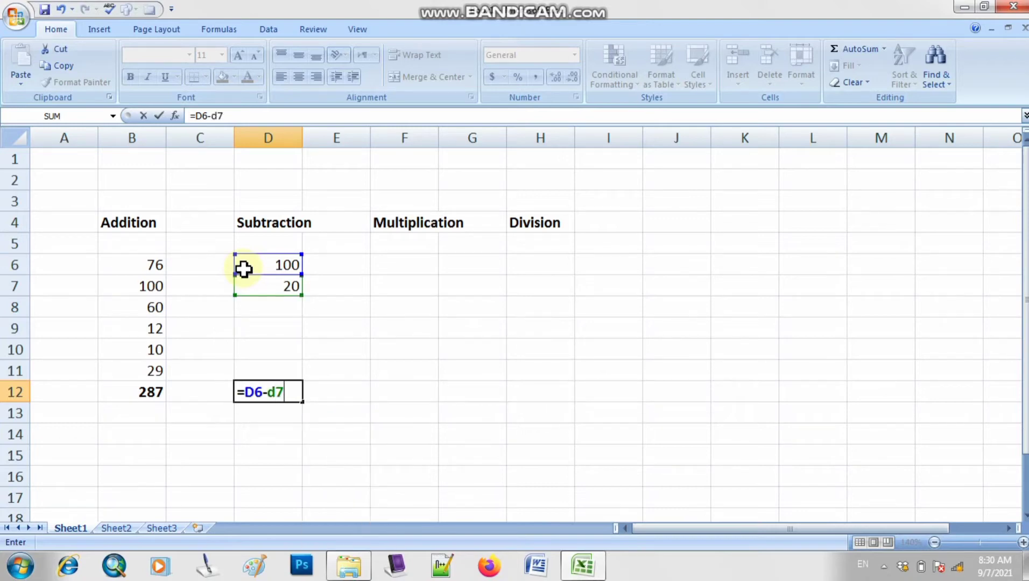
{"action": "key", "text": "Return"}
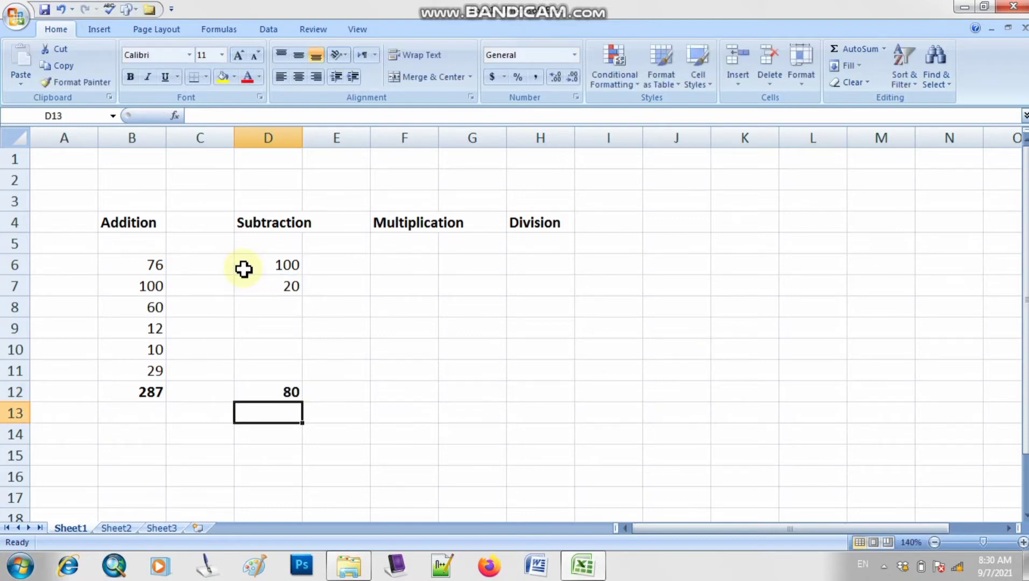
{"action": "key", "text": "ctrl+s"}
{"action": "left_click", "coordinate": [447, 359]}
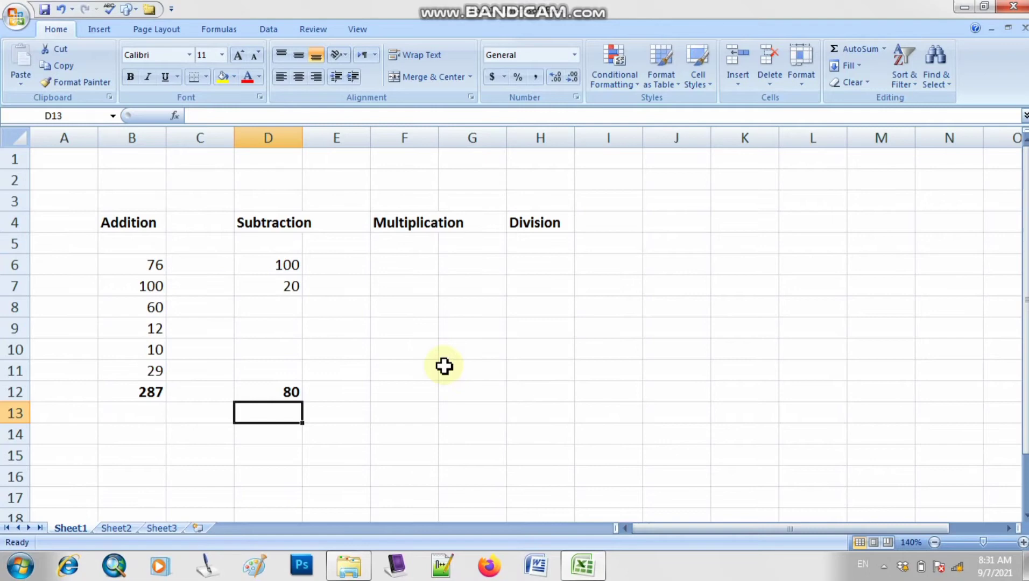
{"action": "left_click", "coordinate": [884, 568]}
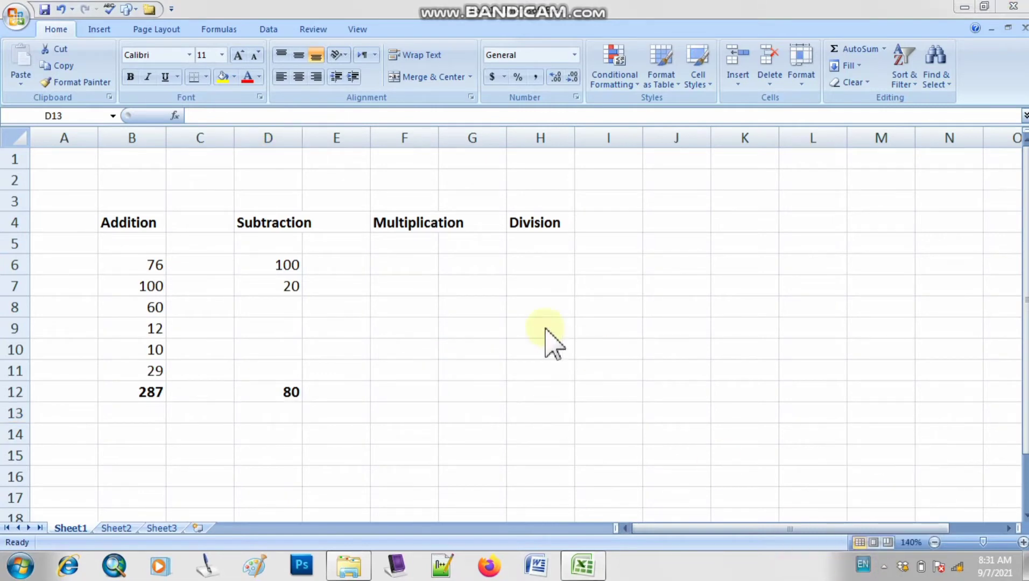
- Enter 20, 38, 29 and 25 in cells F6 to F9 under the Multiplication heading
{"action": "left_click", "coordinate": [413, 257]}
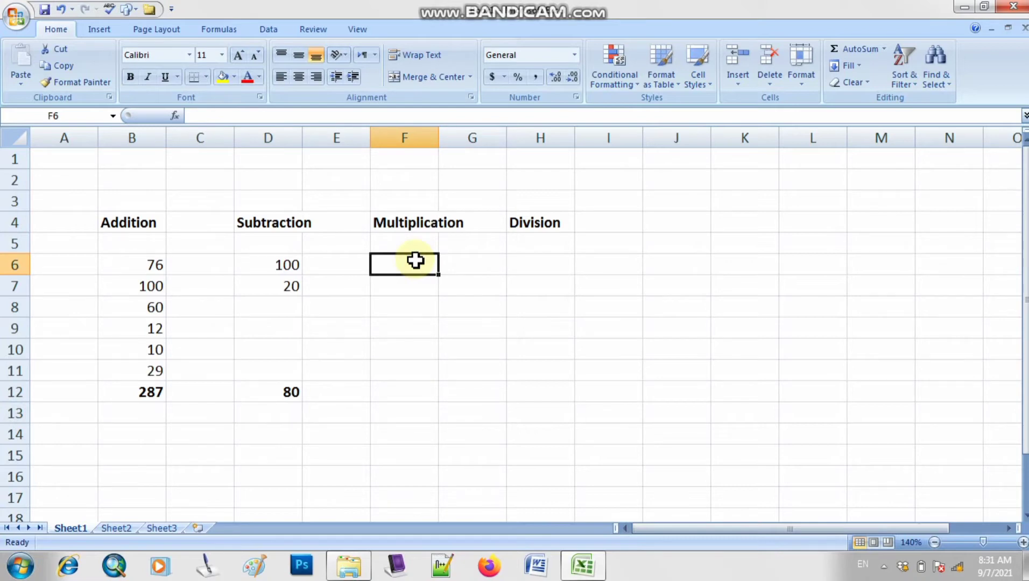
{"action": "double_click", "coordinate": [415, 261]}
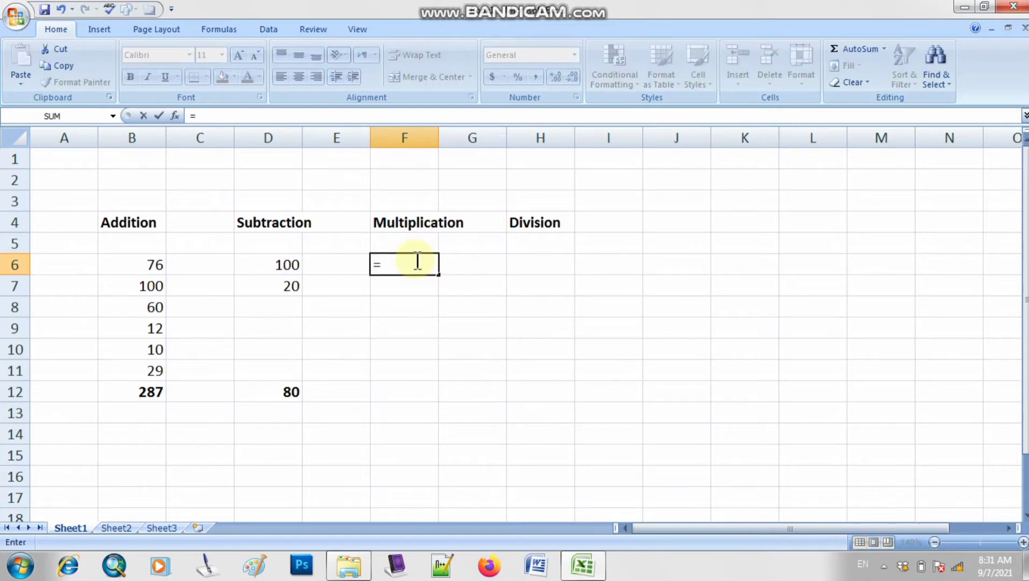
{"action": "key", "text": "Escape"}
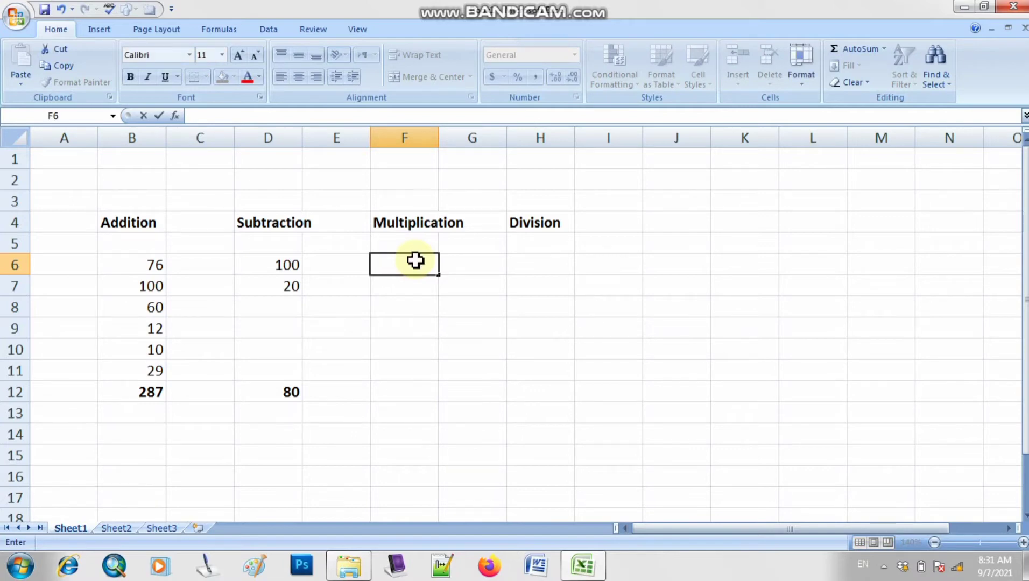
{"action": "type", "text": "20"}
{"action": "key", "text": "Return"}
{"action": "type", "text": "38"}
{"action": "key", "text": "Return"}
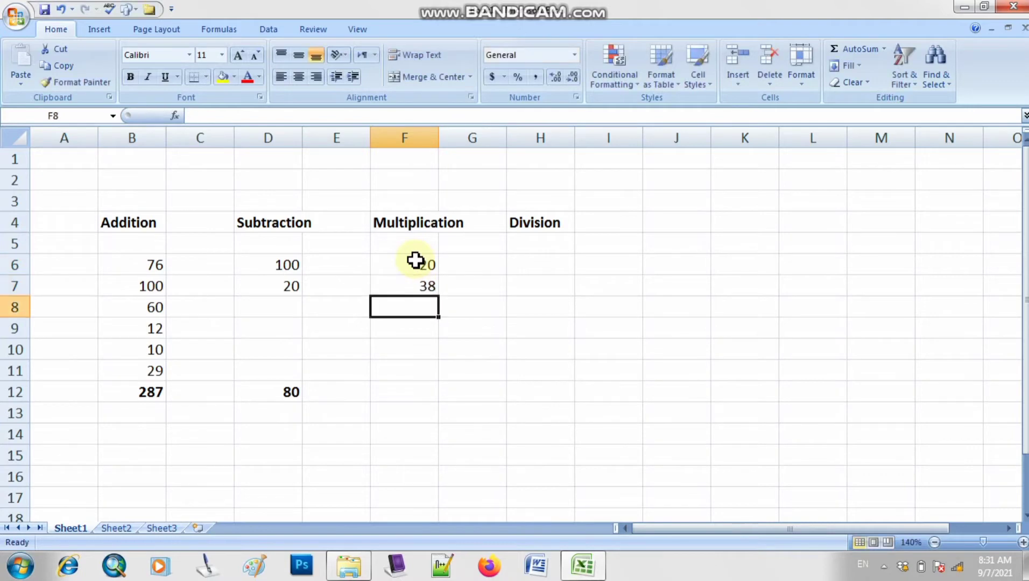
{"action": "type", "text": "29"}
{"action": "key", "text": "Return"}
{"action": "type", "text": "25"}
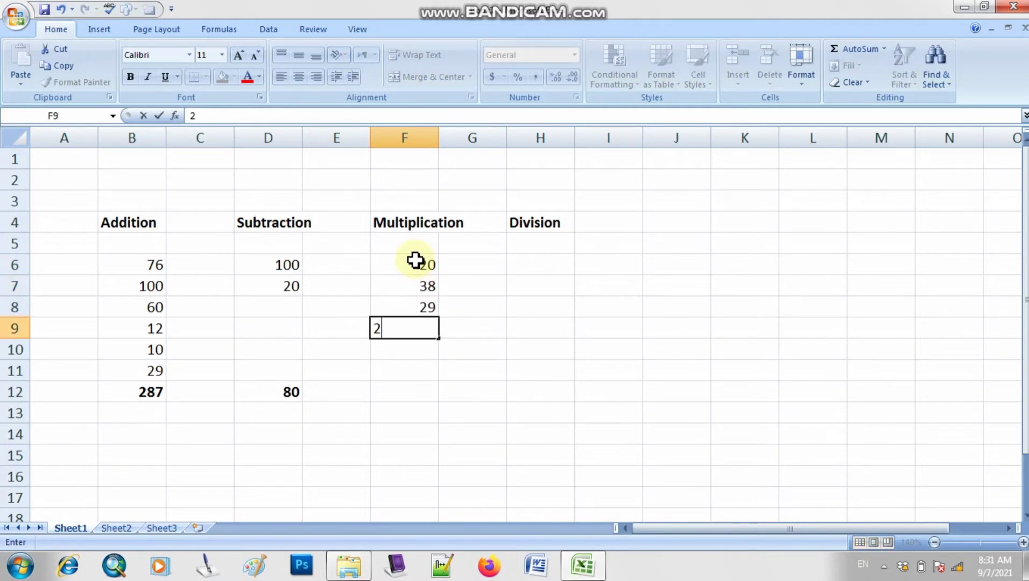
{"action": "key", "text": "Return"}
- Multiply the four numbers in the Multiplication column in cell F12 with the formula =F6*F7*F8*F9
{"action": "key", "text": "Return"}
{"action": "key", "text": "Return"}
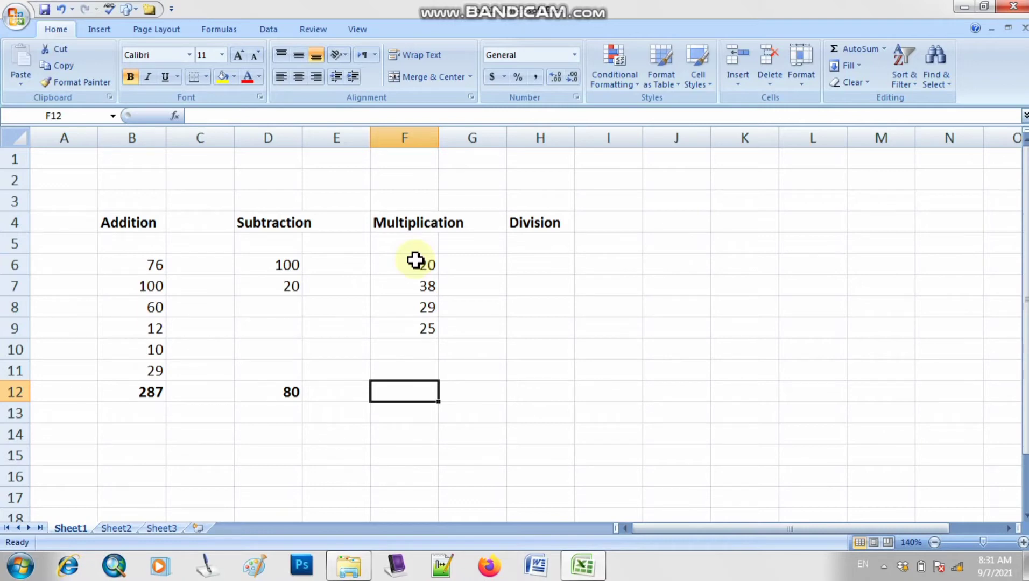
{"action": "type", "text": "="}
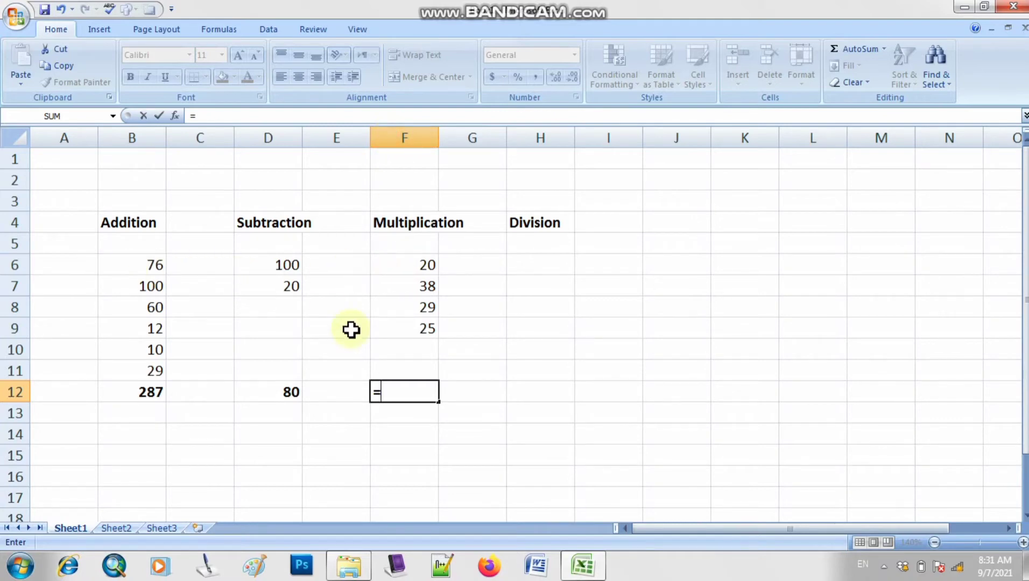
{"action": "left_click", "coordinate": [411, 269]}
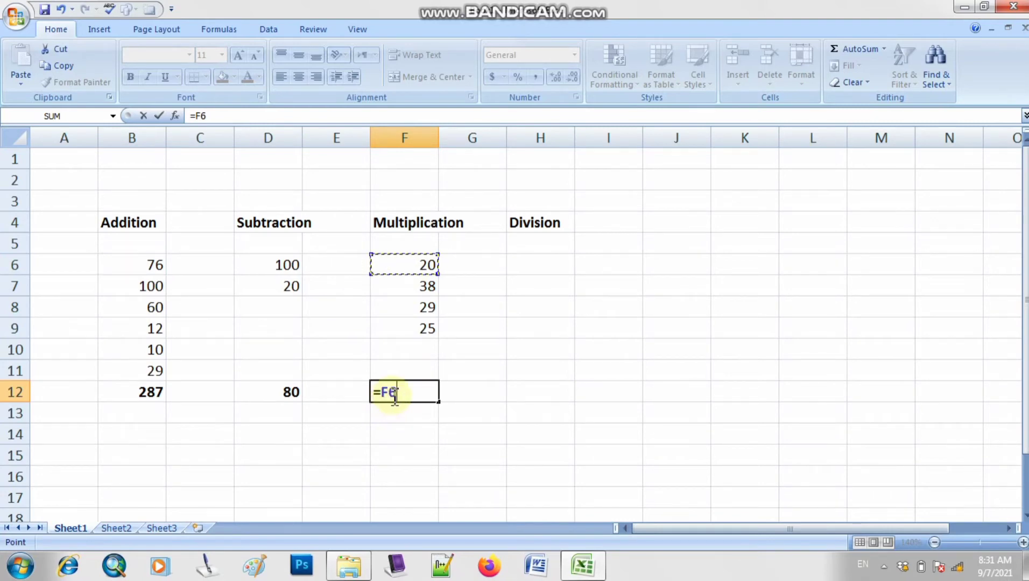
{"action": "type", "text": "*"}
{"action": "left_click", "coordinate": [406, 287]}
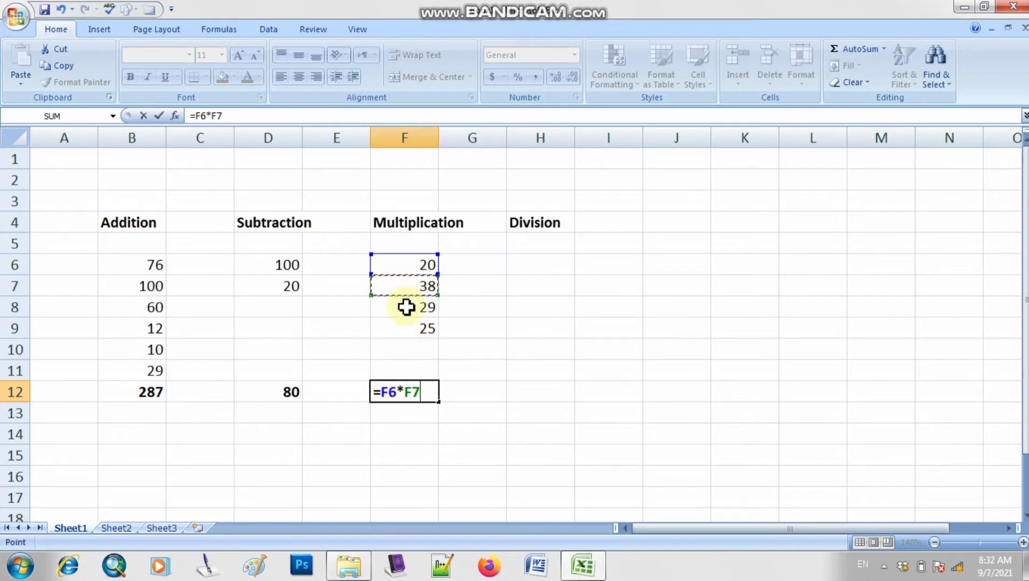
{"action": "type", "text": "*"}
{"action": "left_click", "coordinate": [407, 309]}
{"action": "type", "text": "*"}
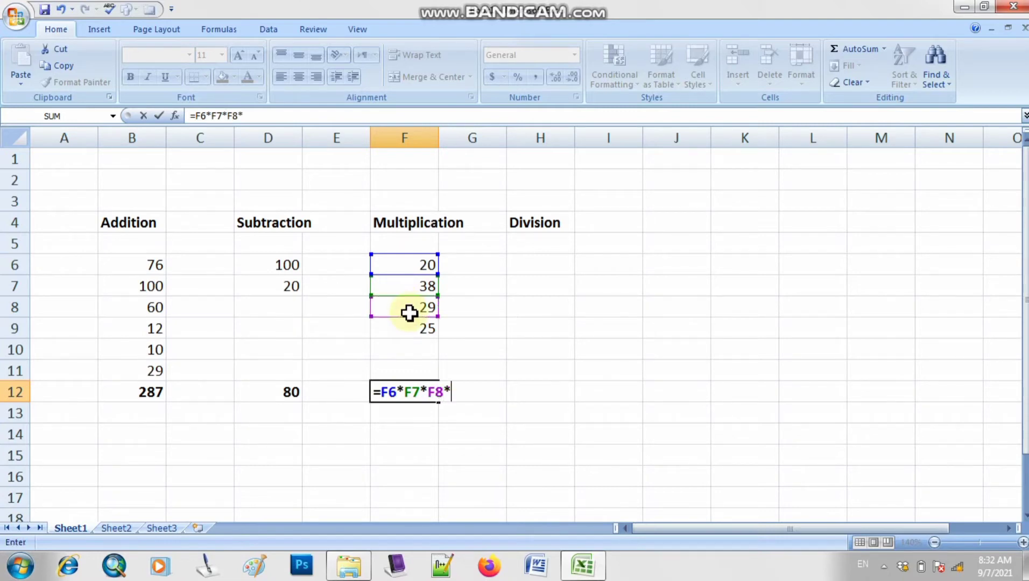
{"action": "left_click", "coordinate": [411, 330]}
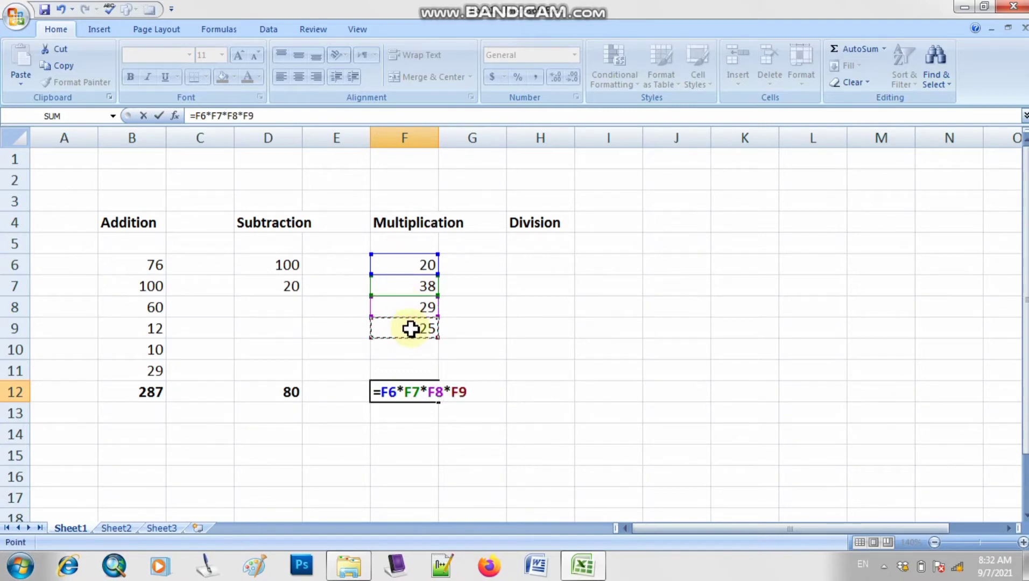
{"action": "key", "text": "Return"}
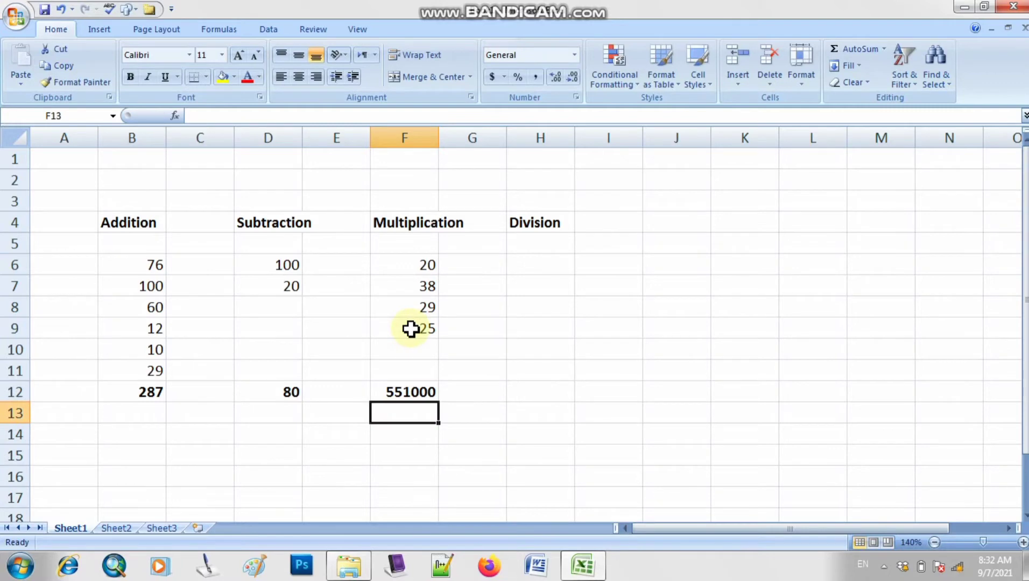
- Open the Windows Calculator and move its window clear of the worksheet's columns
{"action": "left_click", "coordinate": [20, 566]}
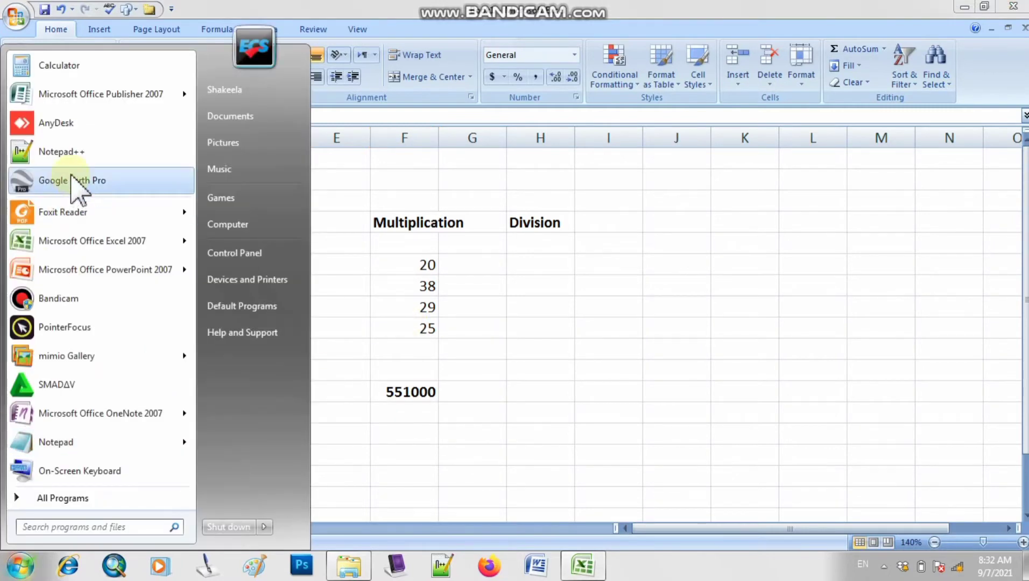
{"action": "left_click", "coordinate": [55, 66]}
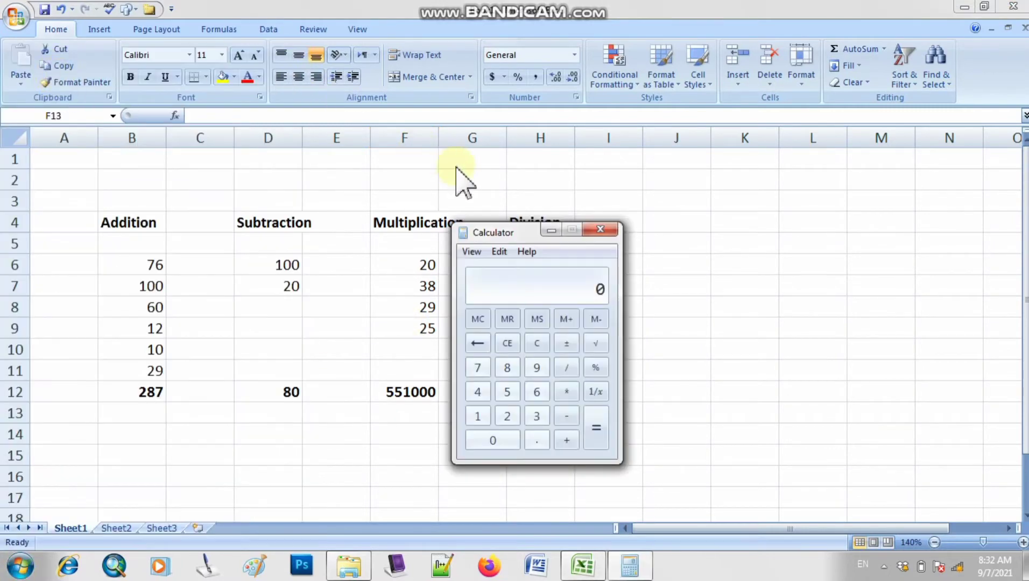
{"action": "left_click_drag", "start_coordinate": [487, 230], "coordinate": [732, 162]}
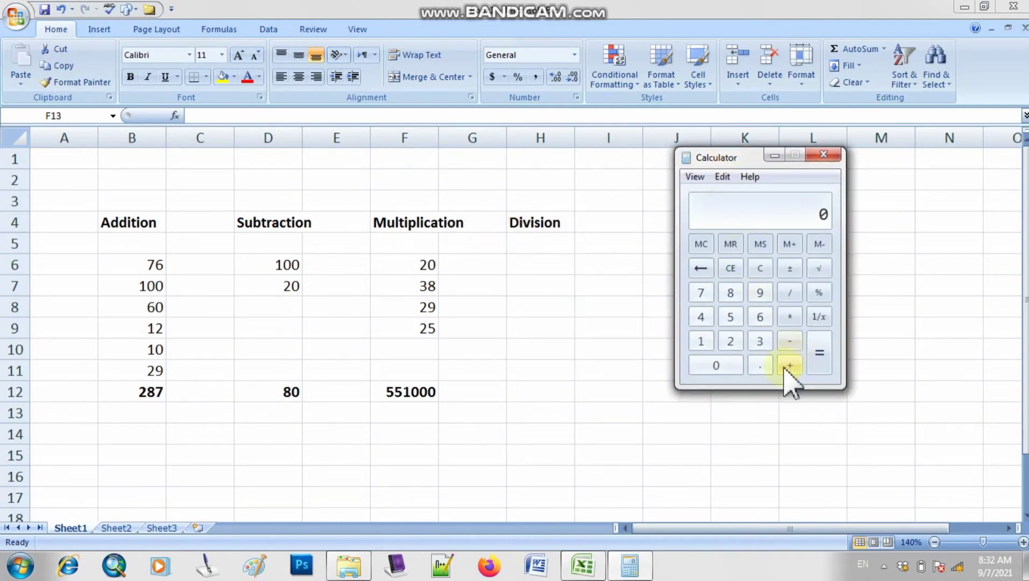
- Check the multiplication by calculating 20 * 38 * 29 * 25 in the Calculator, and minimize it
{"action": "left_click", "coordinate": [730, 341]}
{"action": "left_click", "coordinate": [715, 366]}
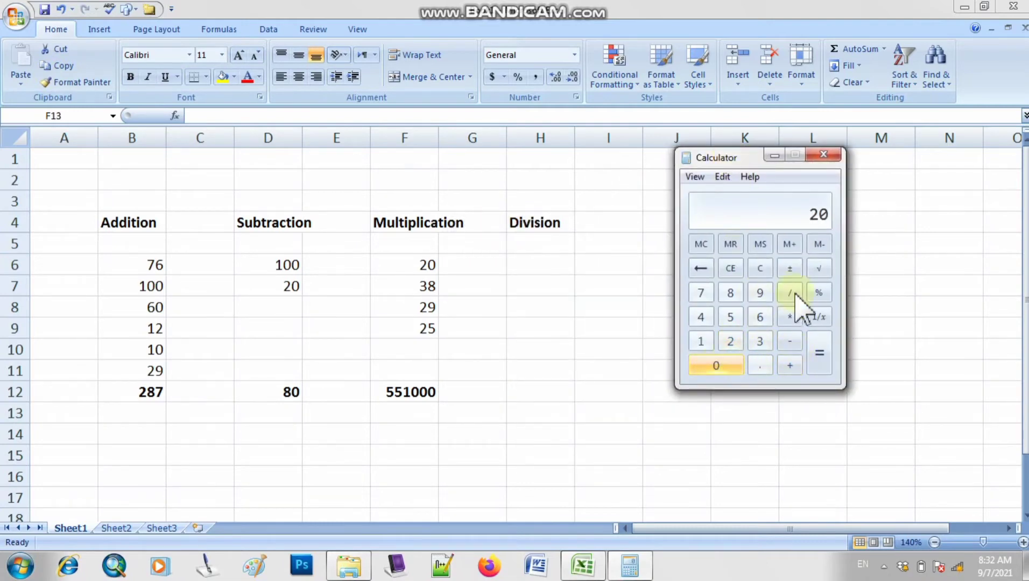
{"action": "left_click", "coordinate": [791, 318]}
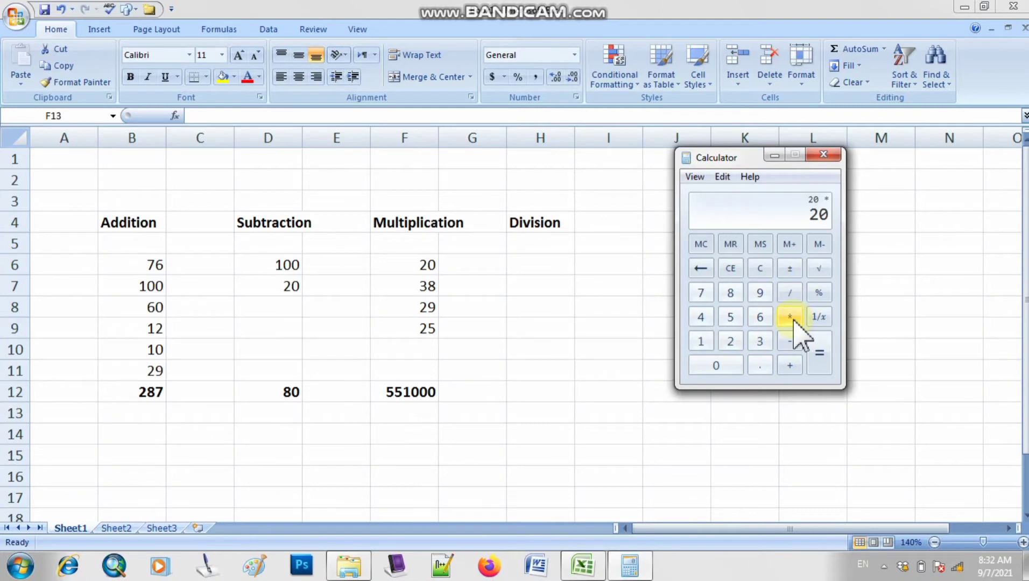
{"action": "left_click", "coordinate": [761, 342]}
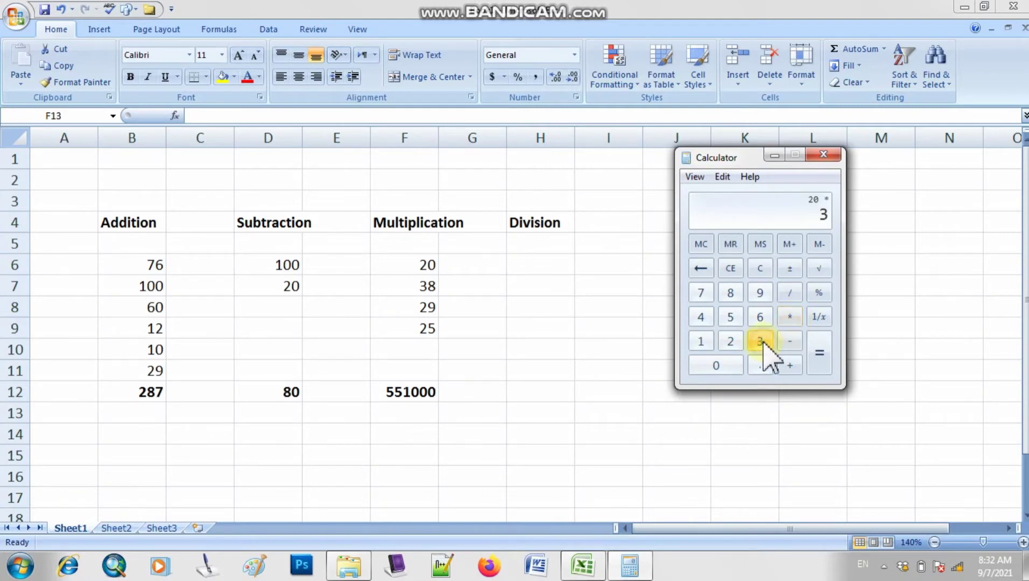
{"action": "left_click", "coordinate": [733, 299]}
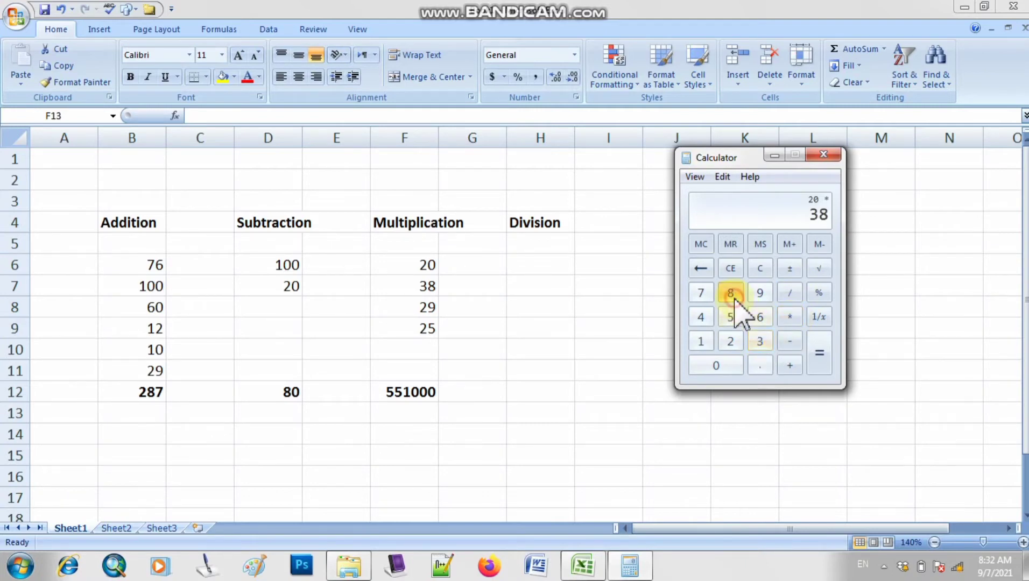
{"action": "left_click", "coordinate": [790, 318]}
{"action": "left_click", "coordinate": [733, 340]}
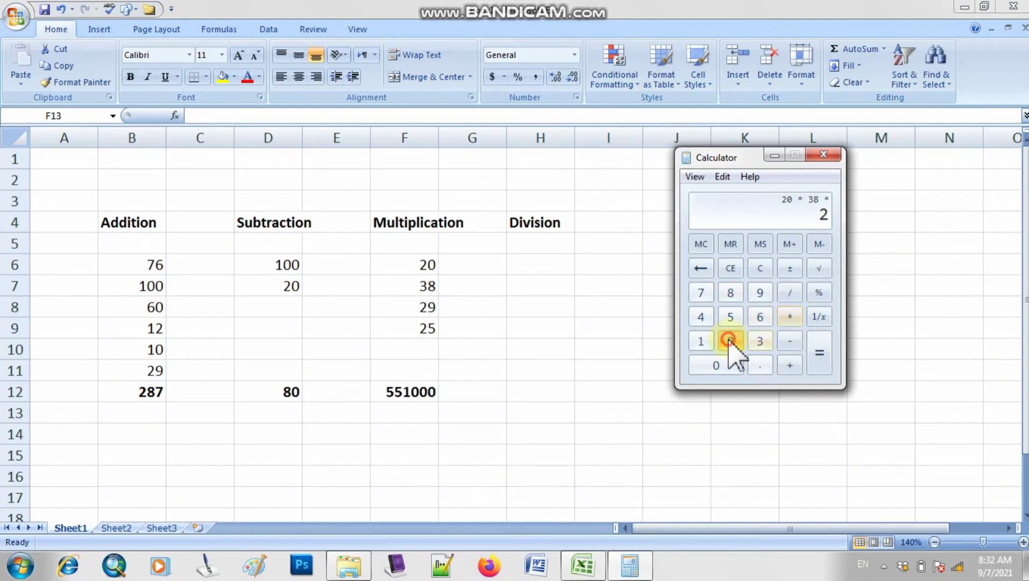
{"action": "left_click", "coordinate": [757, 295]}
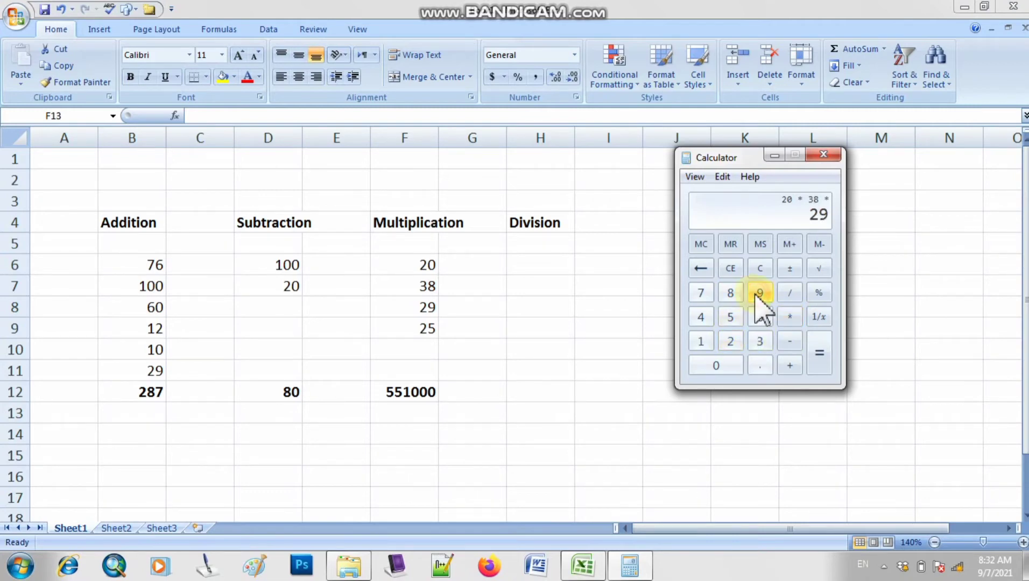
{"action": "left_click", "coordinate": [790, 317]}
{"action": "left_click", "coordinate": [732, 340]}
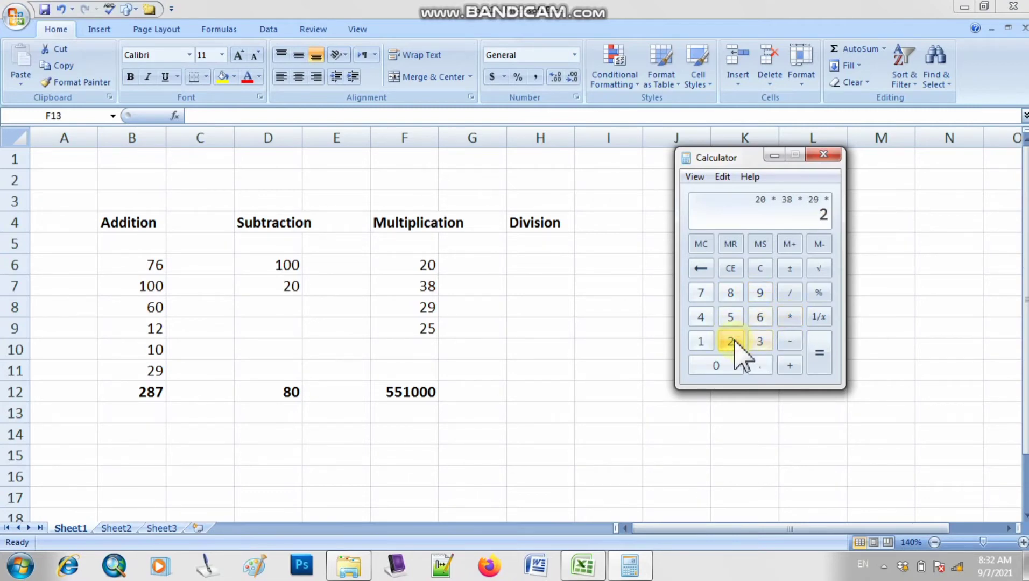
{"action": "left_click", "coordinate": [730, 316]}
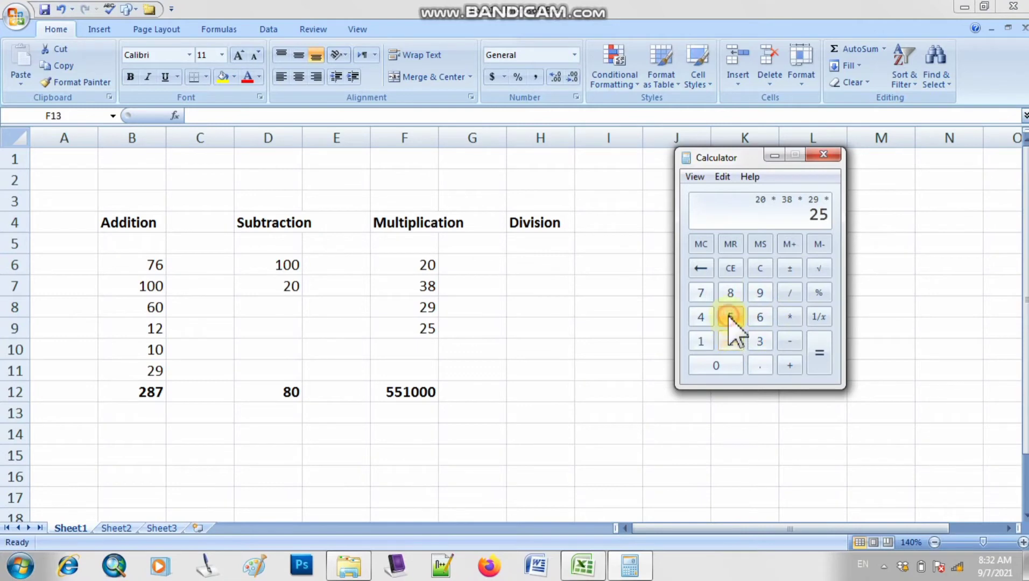
{"action": "left_click", "coordinate": [825, 358]}
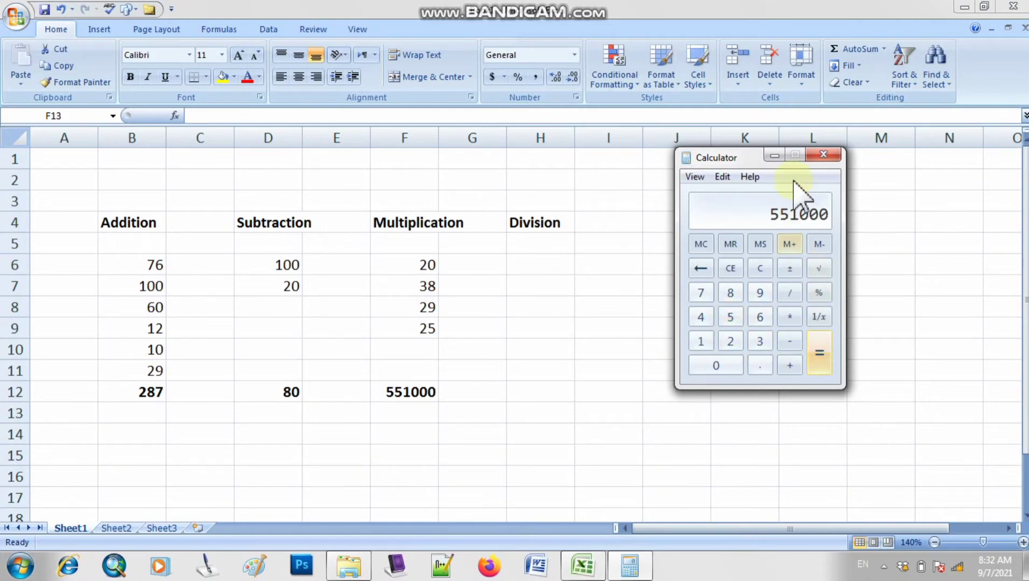
{"action": "left_click", "coordinate": [774, 156]}
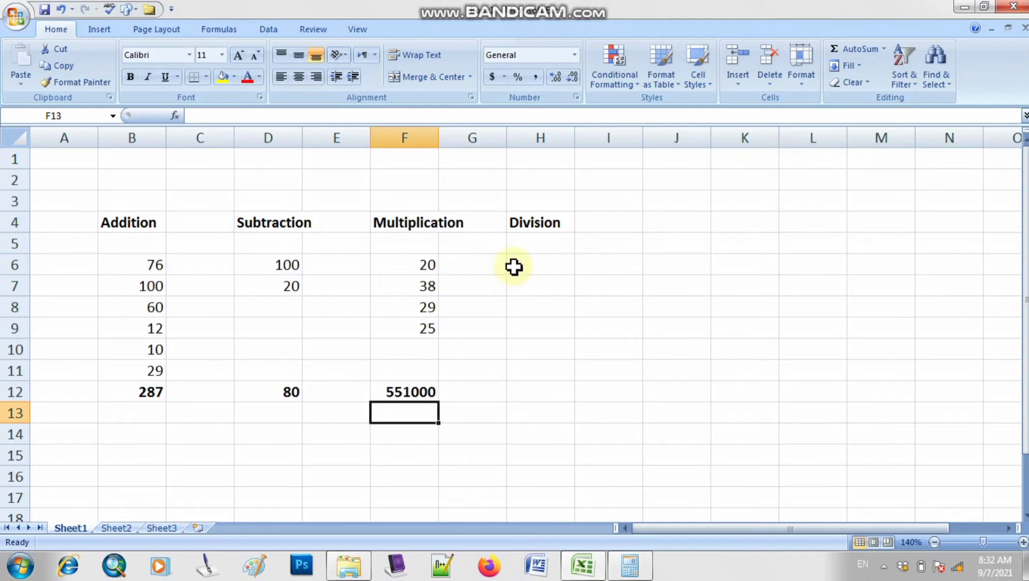
- Enter 20 in cell H6 and 5 in cell H7 under the Division heading
{"action": "left_click", "coordinate": [530, 267]}
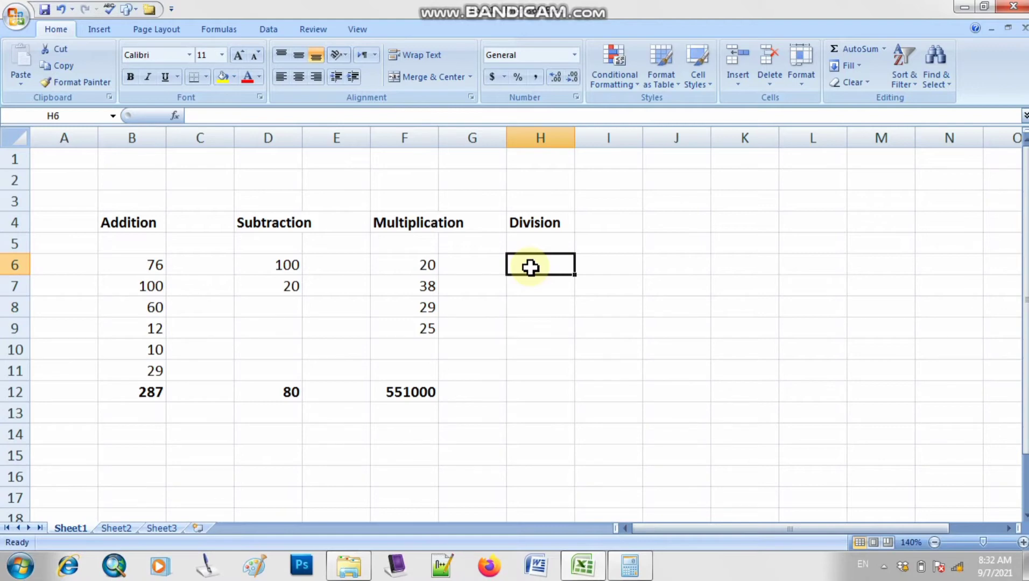
{"action": "type", "text": "20"}
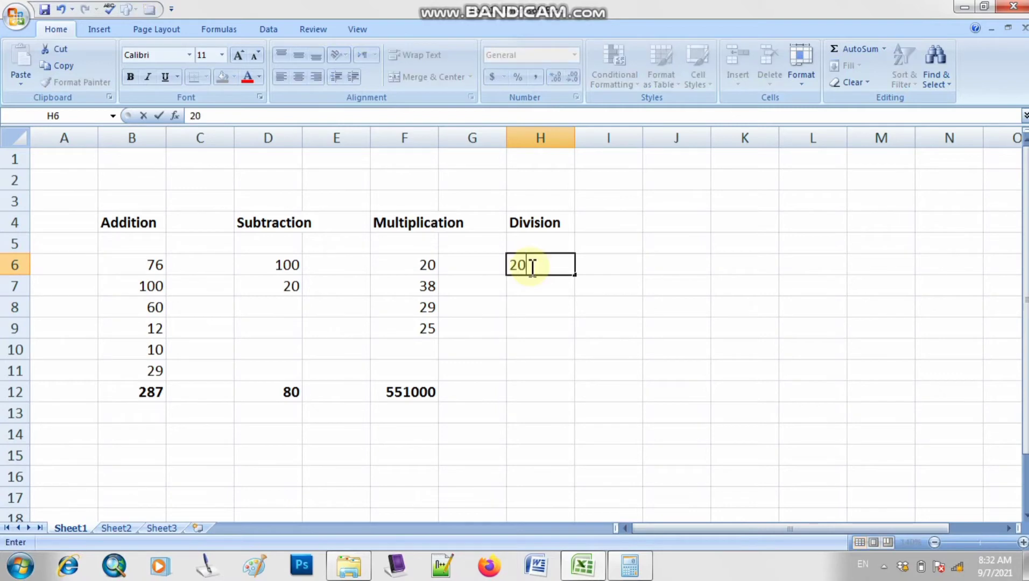
{"action": "key", "text": "Return"}
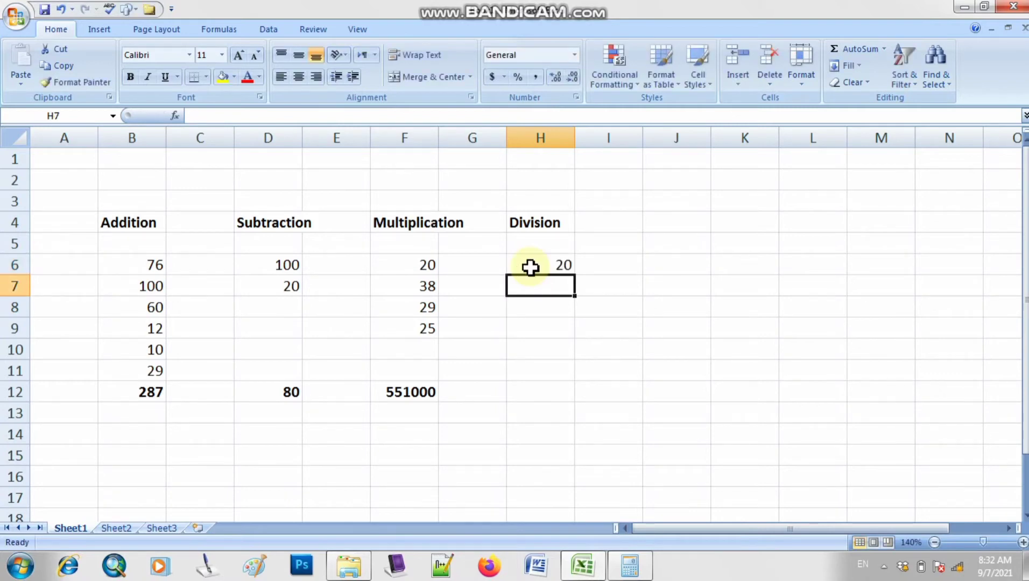
{"action": "type", "text": "5"}
{"action": "key", "text": "Return"}
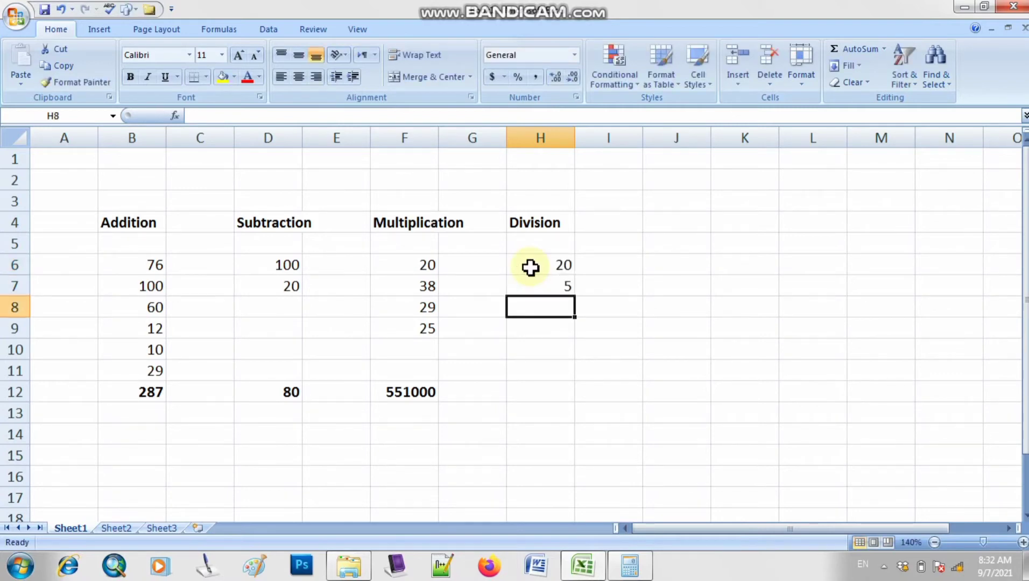
- Make cell H12 bold and divide H6 by H7 in it with the formula =H6/H7
{"action": "key", "text": "Down"}
{"action": "key", "text": "Down"}
{"action": "key", "text": "Down"}
{"action": "key", "text": "Down"}
{"action": "key", "text": "ctrl+b"}
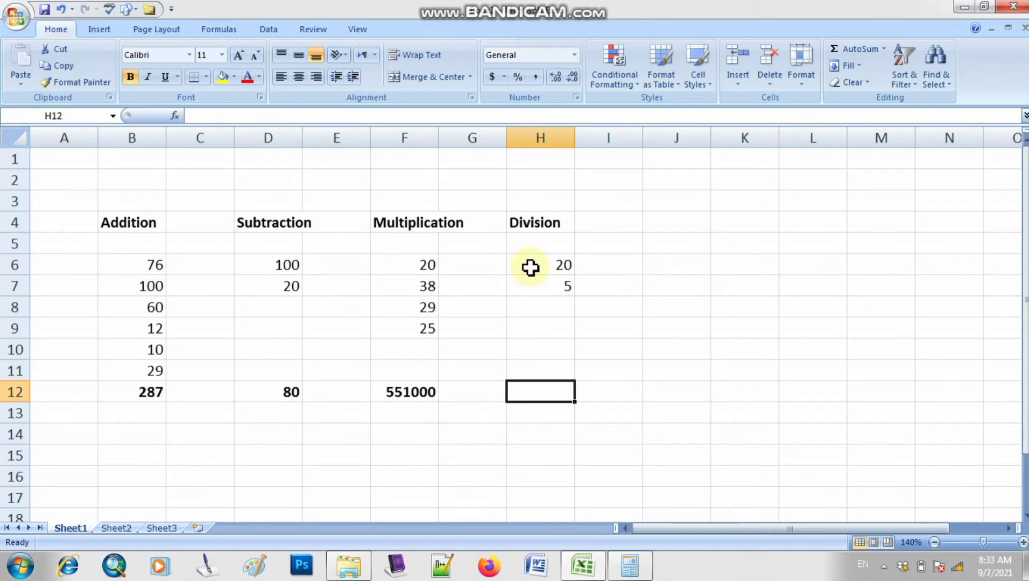
{"action": "type", "text": "="}
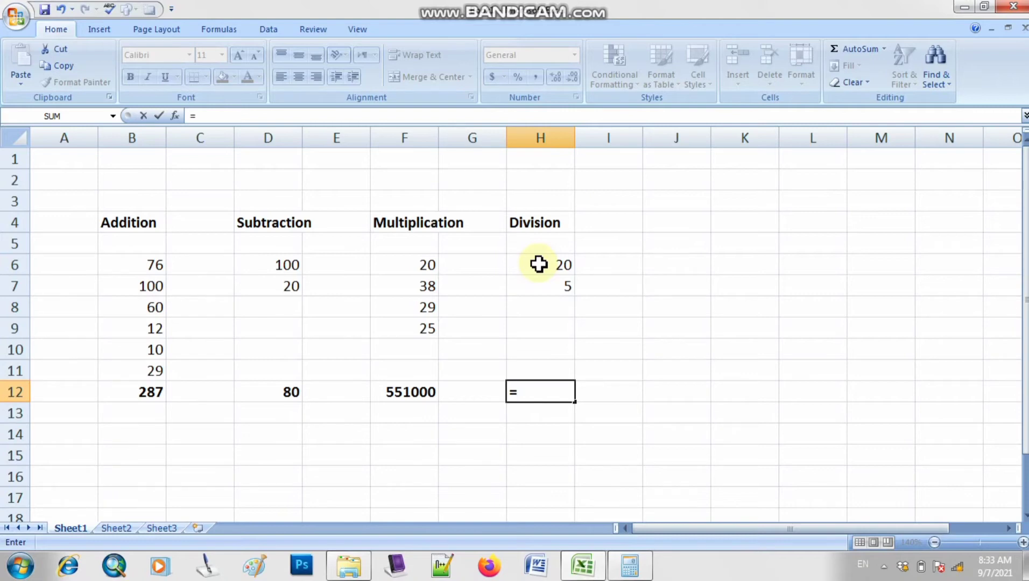
{"action": "left_click", "coordinate": [539, 264]}
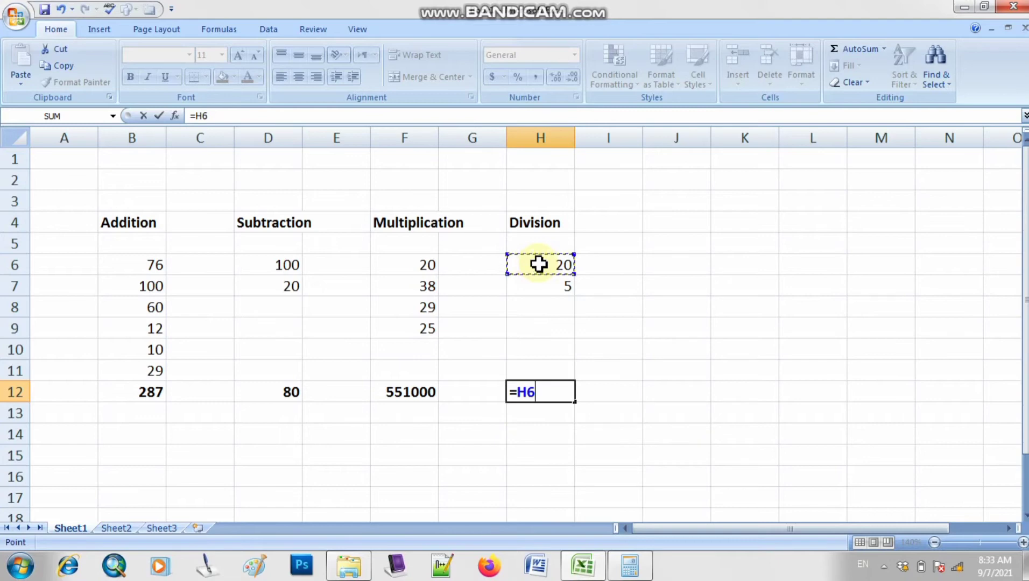
{"action": "type", "text": "/"}
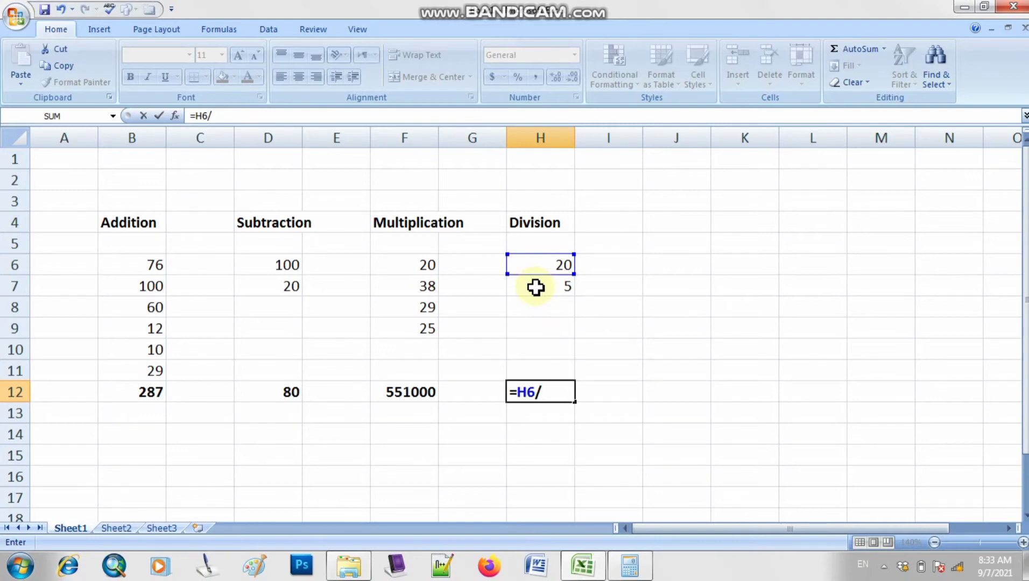
{"action": "left_click", "coordinate": [536, 287]}
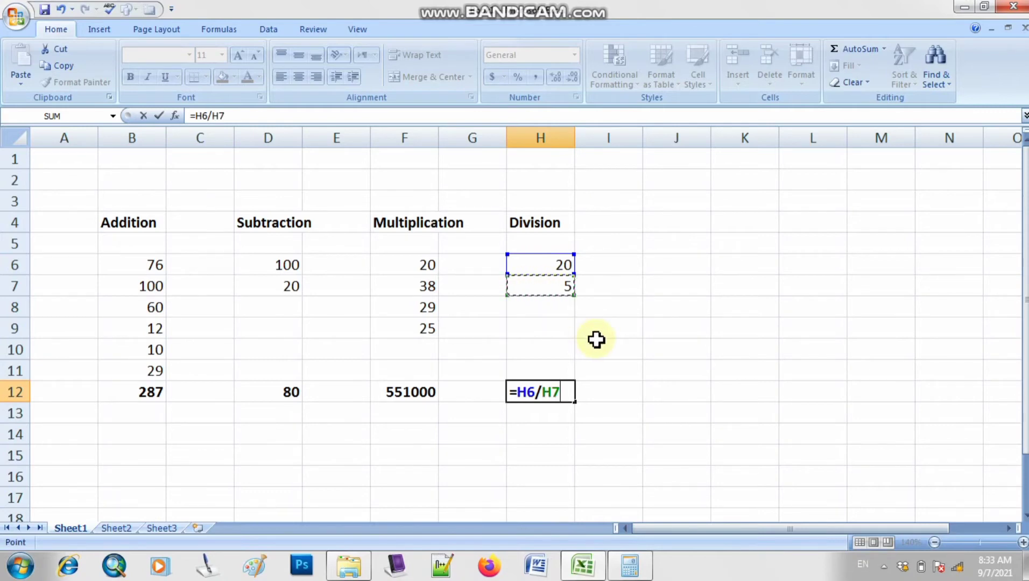
{"action": "key", "text": "Return"}
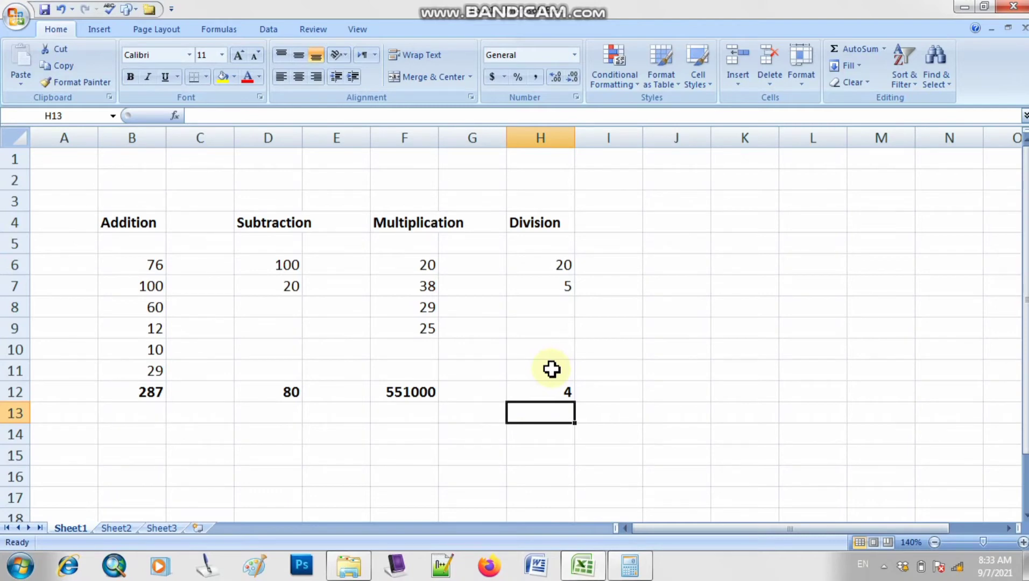
- Make all of row 12 bold and enter the heading Minimum in cell J4
{"action": "left_click", "coordinate": [6, 391]}
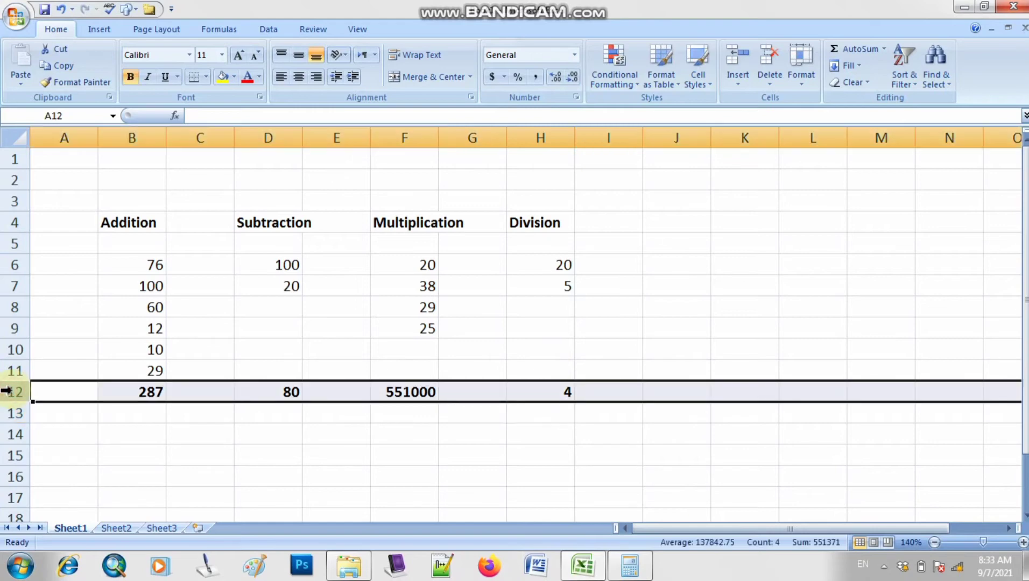
{"action": "left_click", "coordinate": [782, 243]}
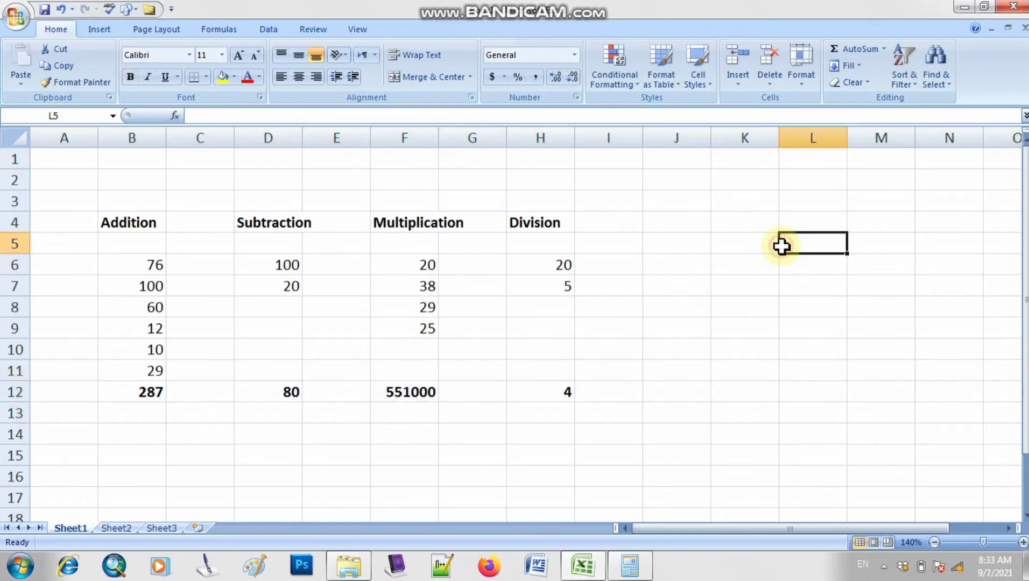
{"action": "left_click", "coordinate": [669, 216]}
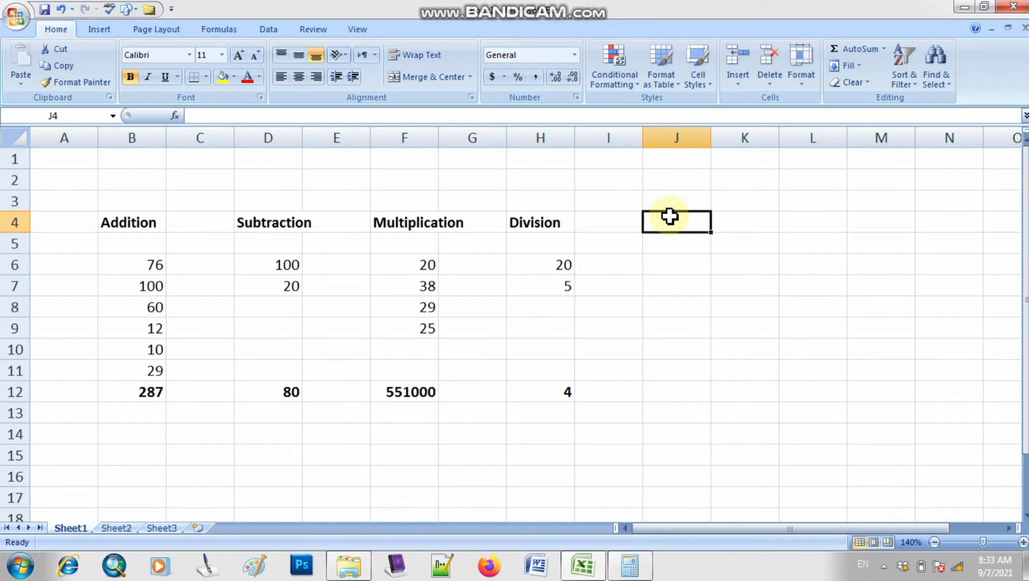
{"action": "type", "text": "Min"}
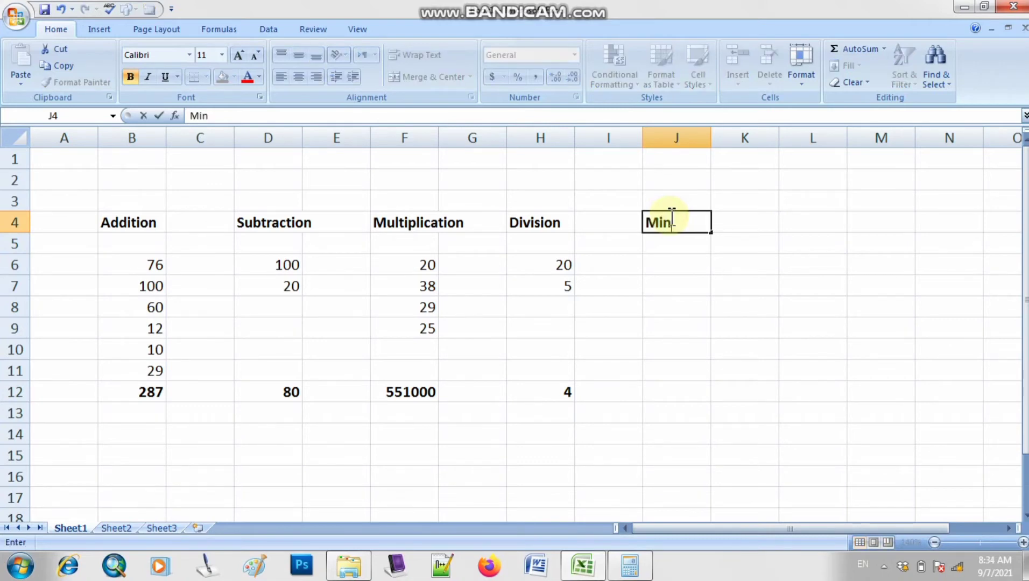
{"action": "type", "text": "imum"}
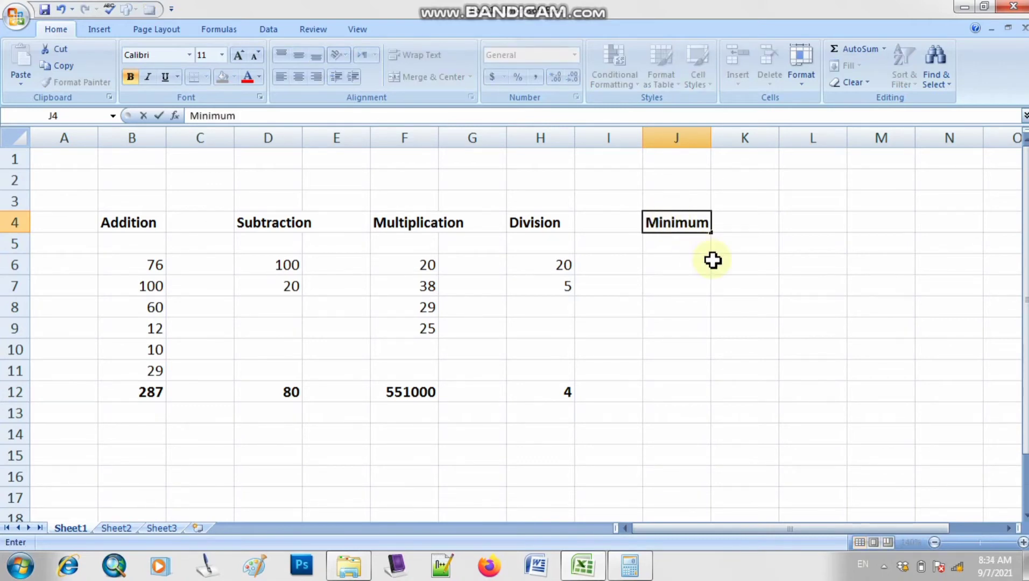
- Enter 25, 29, 30, 20, 44 and 11 in cells J6 to J11 under the Minimum heading
{"action": "left_click", "coordinate": [665, 270]}
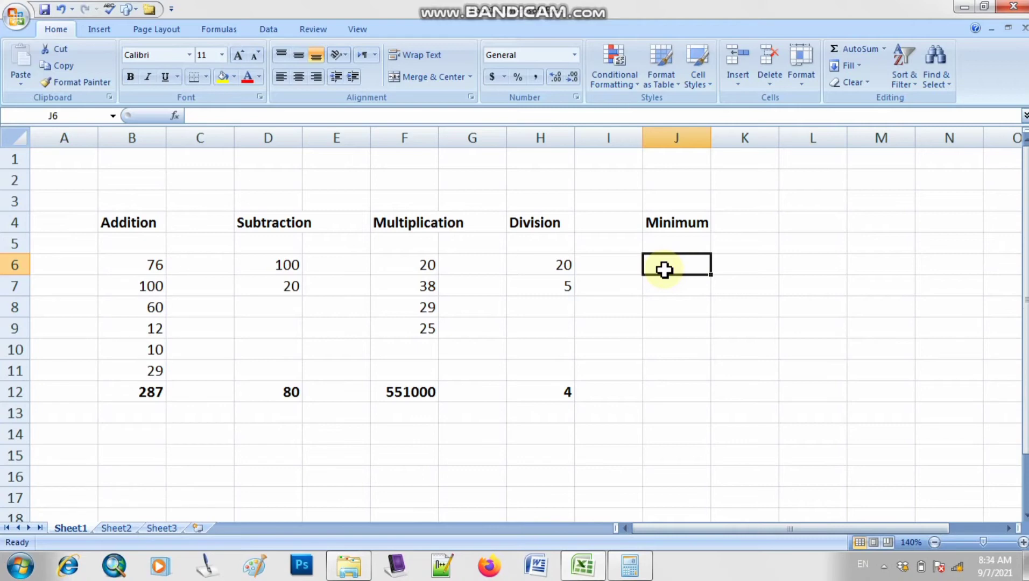
{"action": "type", "text": "25"}
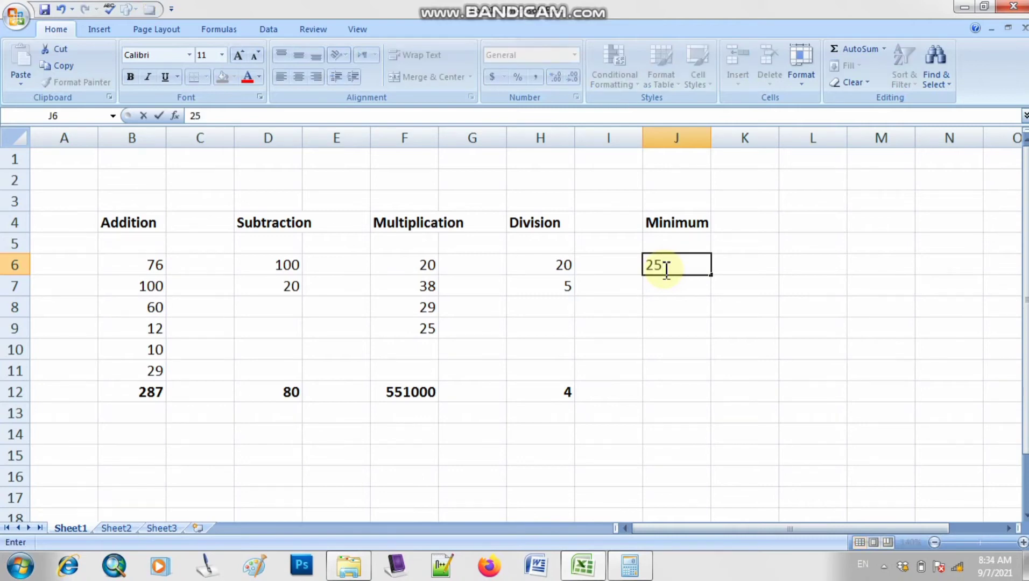
{"action": "key", "text": "Return"}
{"action": "type", "text": "29"}
{"action": "key", "text": "Return"}
{"action": "type", "text": "30"}
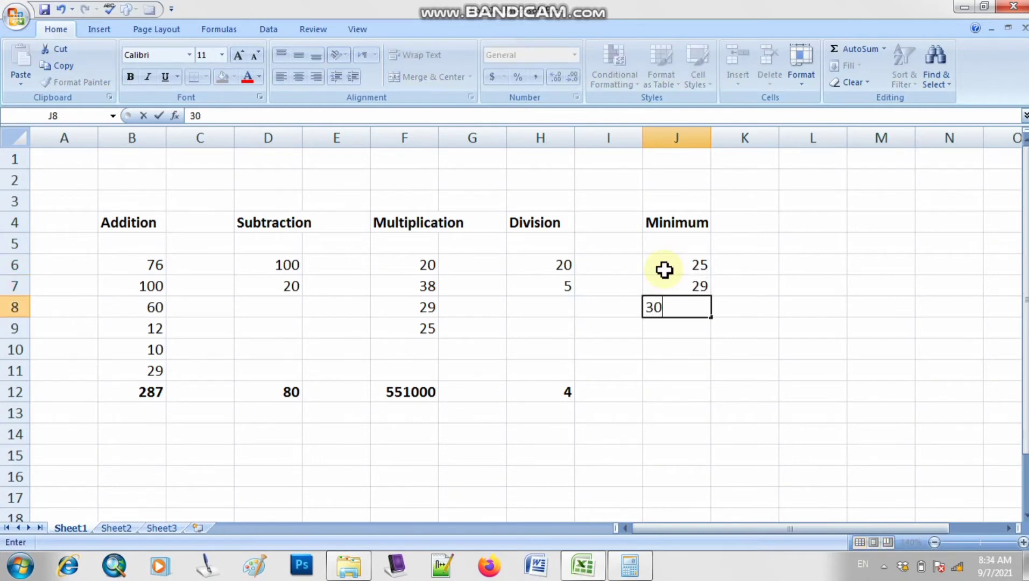
{"action": "key", "text": "Return"}
{"action": "type", "text": "20"}
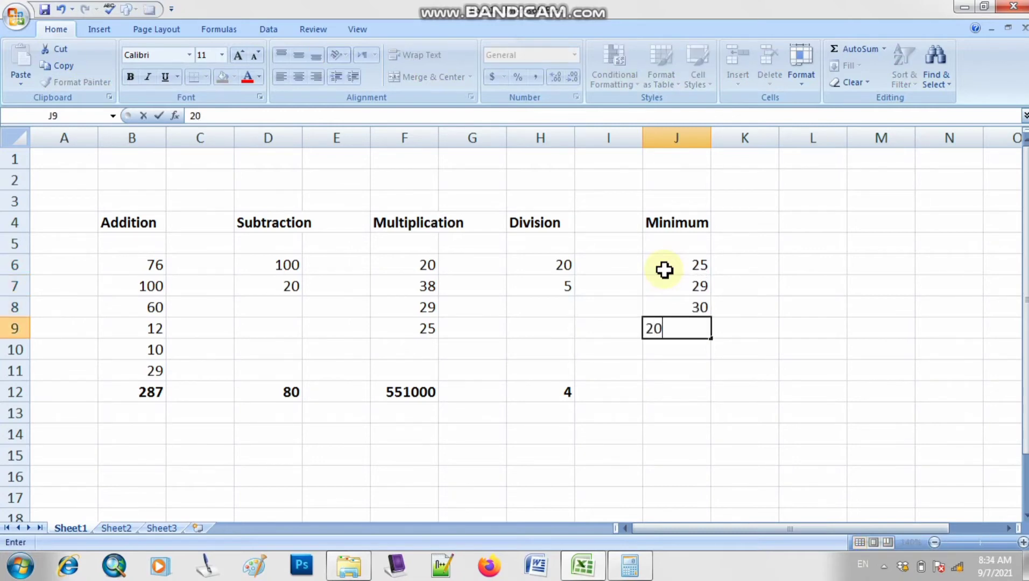
{"action": "key", "text": "Return"}
{"action": "type", "text": "44"}
{"action": "key", "text": "Return"}
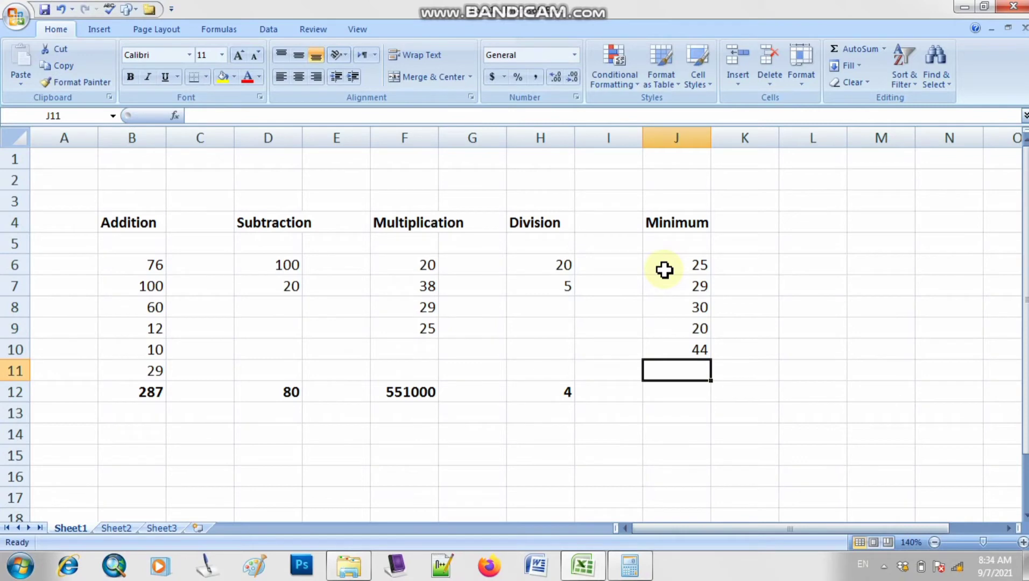
{"action": "type", "text": "11"}
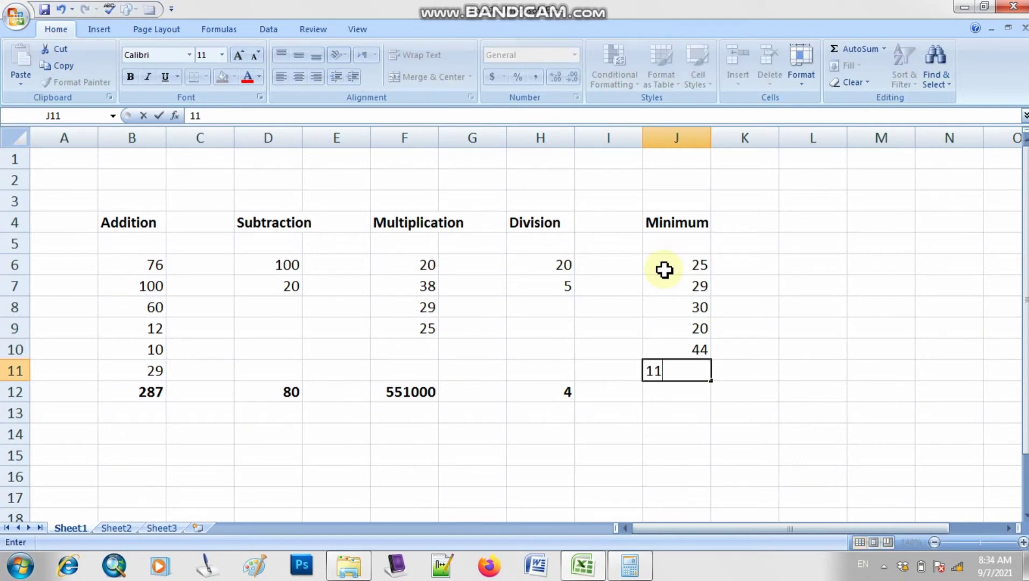
{"action": "key", "text": "Return"}
- Go through the numbers in J6 to J11 to see which one is the smallest
{"action": "key", "text": "Up"}
{"action": "key", "text": "Up"}
{"action": "key", "text": "Up"}
{"action": "key", "text": "Up"}
{"action": "key", "text": "Up"}
{"action": "key", "text": "Up"}
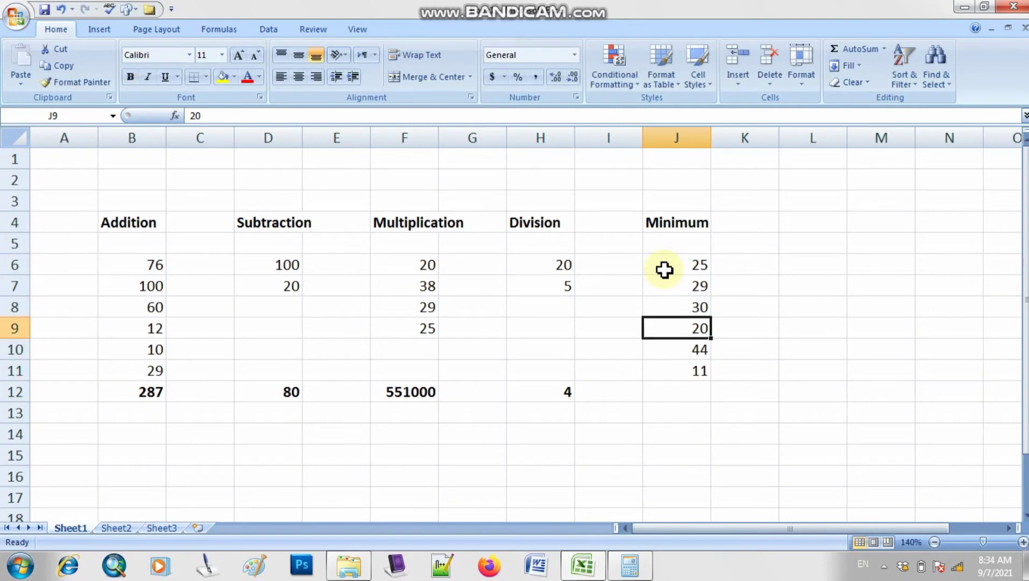
{"action": "key", "text": "shift+Down"}
{"action": "key", "text": "shift+Down"}
{"action": "key", "text": "shift+Down"}
{"action": "key", "text": "shift+Down"}
{"action": "key", "text": "shift+Down"}
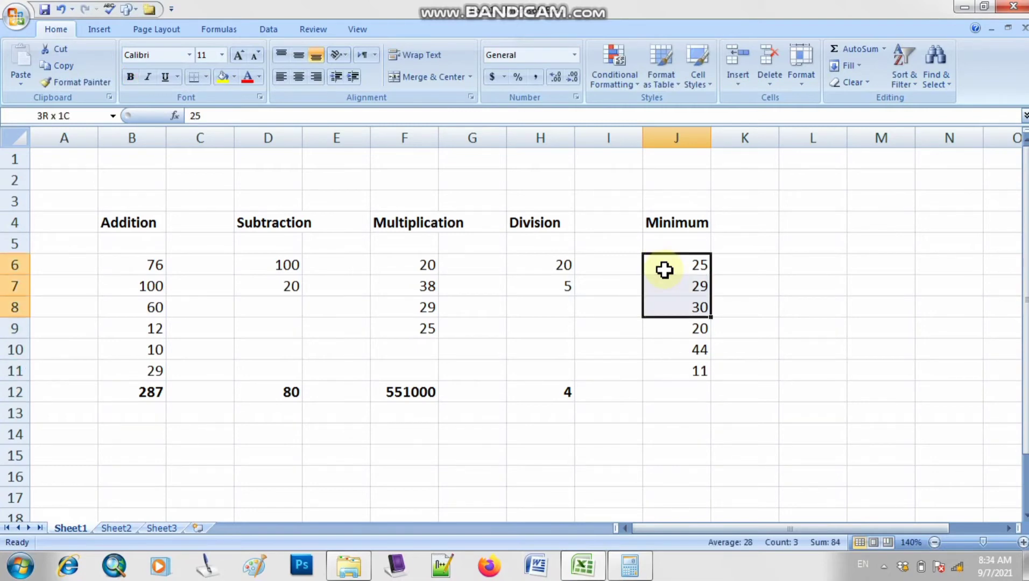
{"action": "key", "text": "Right"}
{"action": "key", "text": "Down"}
{"action": "key", "text": "Left"}
{"action": "key", "text": "Down"}
{"action": "key", "text": "Down"}
{"action": "key", "text": "Down"}
{"action": "key", "text": "Down"}
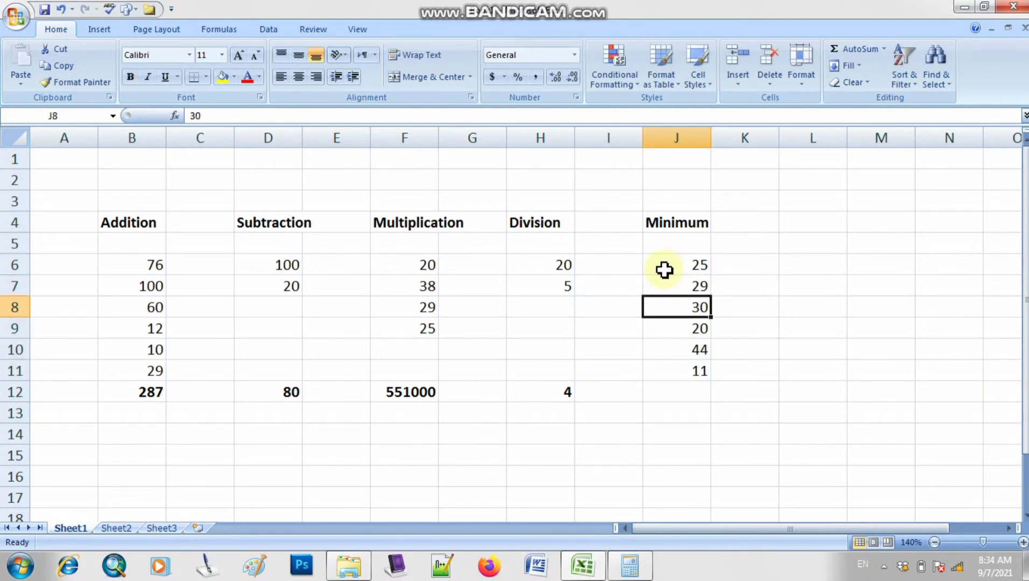
{"action": "key", "text": "Up"}
{"action": "key", "text": "Down"}
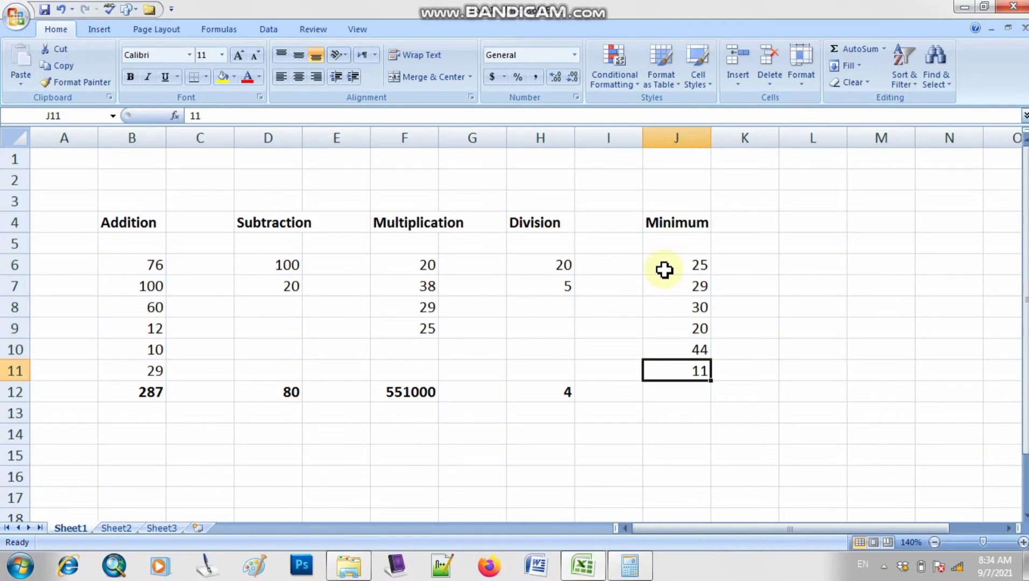
{"action": "key", "text": "Up"}
{"action": "key", "text": "Up"}
{"action": "key", "text": "Up"}
{"action": "key", "text": "Up"}
{"action": "key", "text": "Up"}
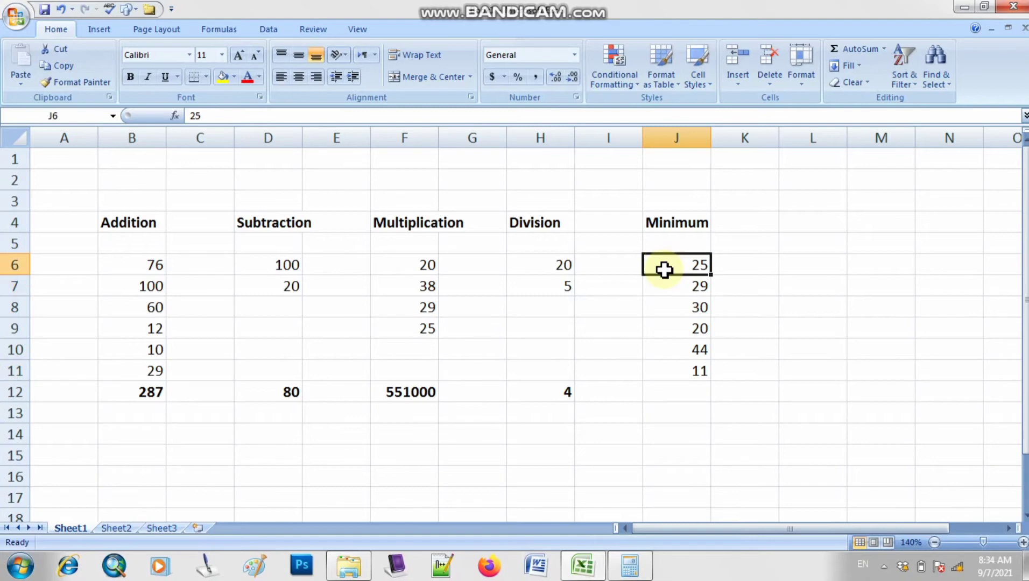
{"action": "key", "text": "Down"}
{"action": "key", "text": "Down"}
{"action": "key", "text": "Down"}
{"action": "key", "text": "Down"}
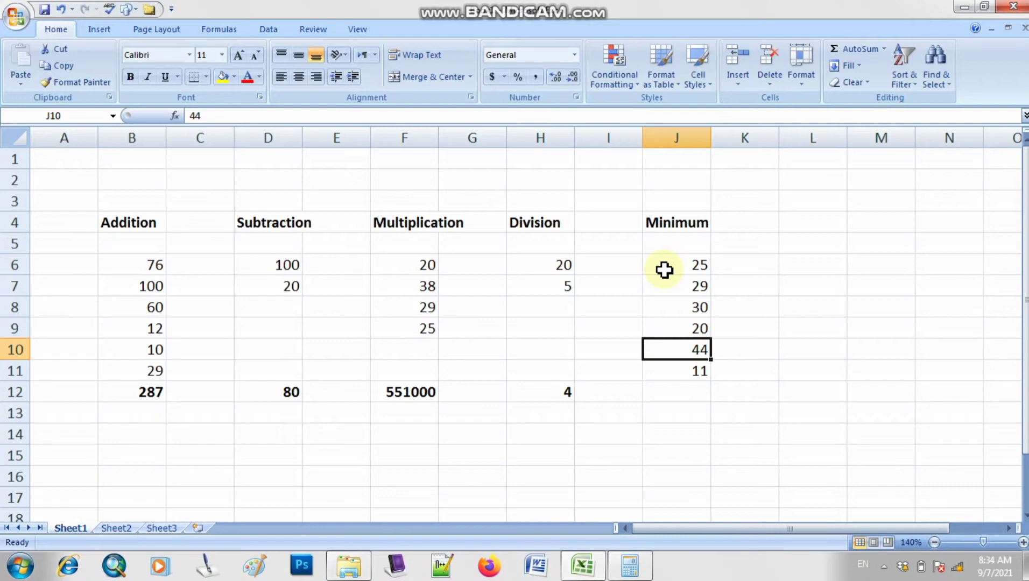
{"action": "key", "text": "Down"}
- Find the smallest value of the Minimum column in cell J12 with the formula =MIN(J6:J11)
{"action": "key", "text": "Down"}
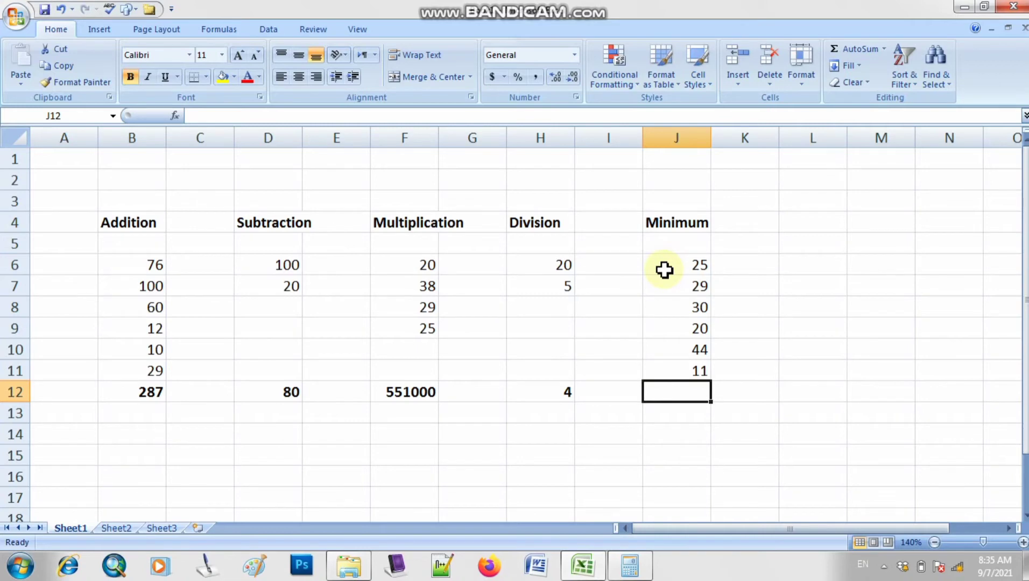
{"action": "type", "text": "="}
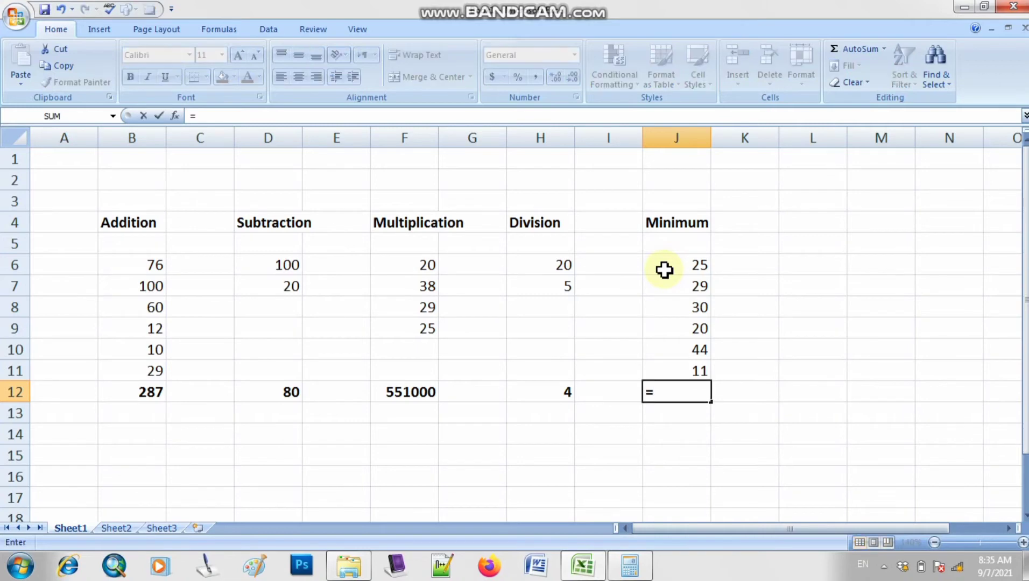
{"action": "type", "text": "min"}
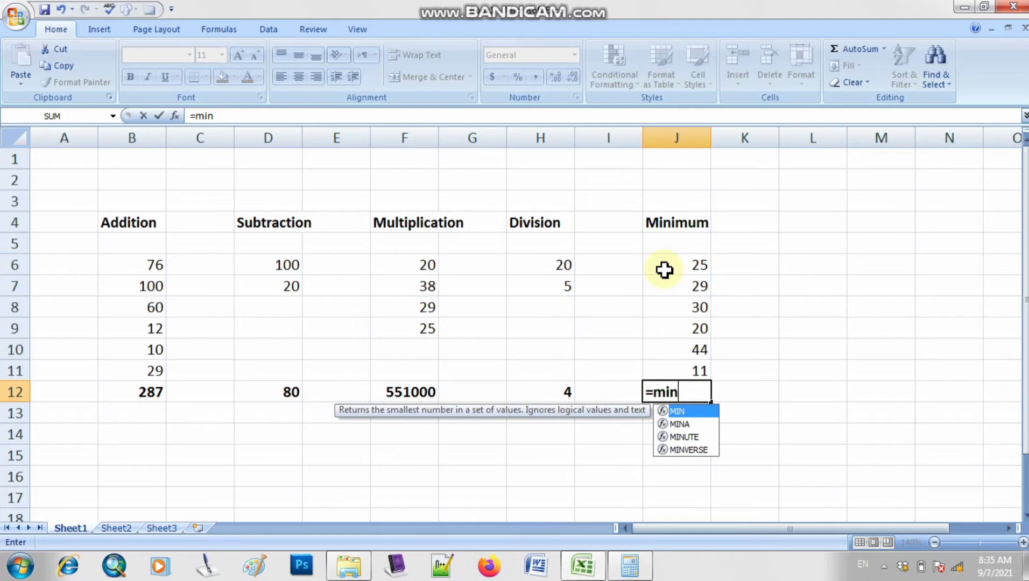
{"action": "type", "text": "("}
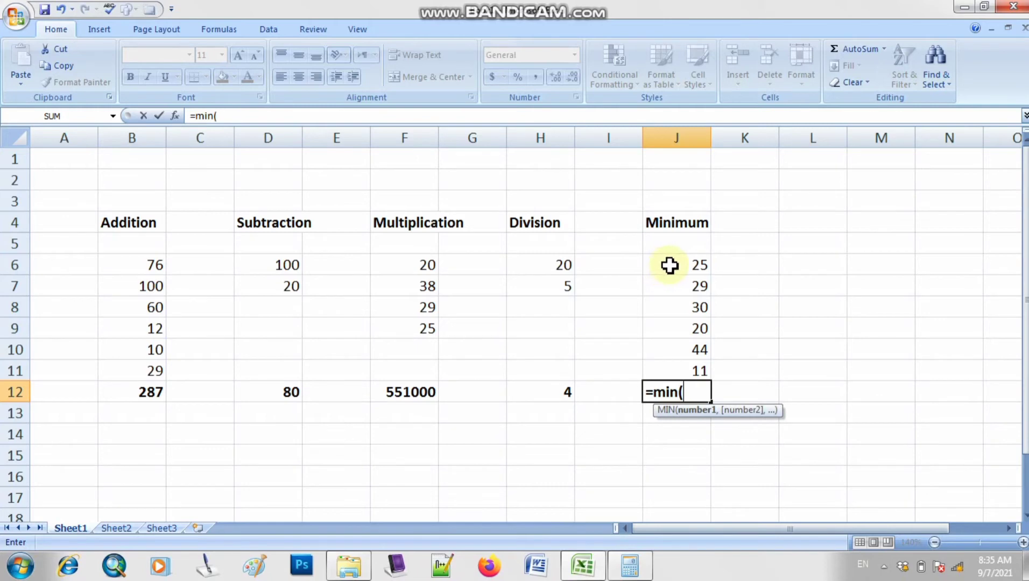
{"action": "left_click", "coordinate": [669, 266]}
{"action": "key", "text": "shift+Down"}
{"action": "key", "text": "shift+Down"}
{"action": "key", "text": "shift+Down"}
{"action": "key", "text": "shift+Down"}
{"action": "key", "text": "shift+Down"}
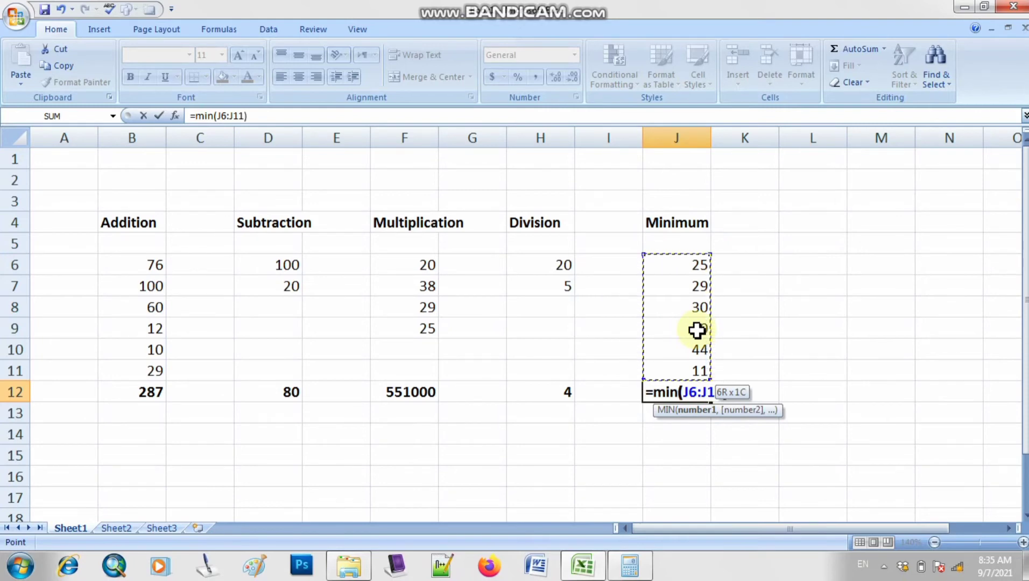
{"action": "type", "text": ")"}
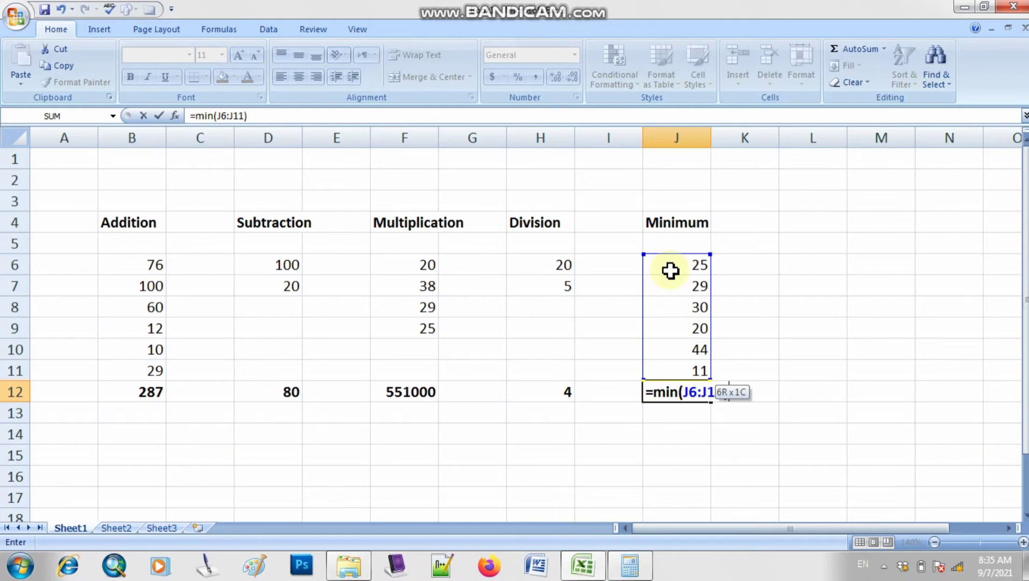
{"action": "key", "text": "Return"}
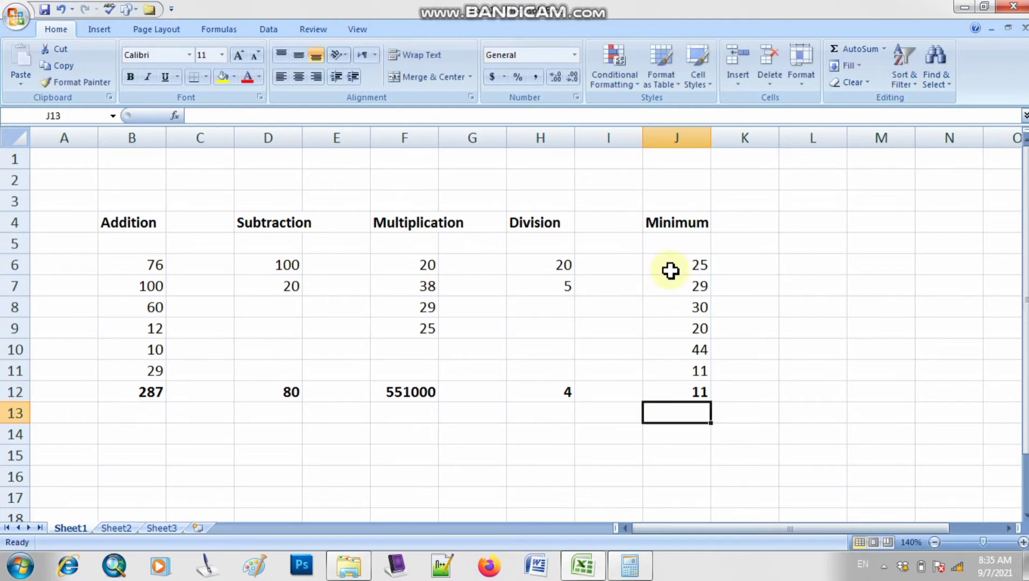
{"action": "left_click", "coordinate": [662, 395]}
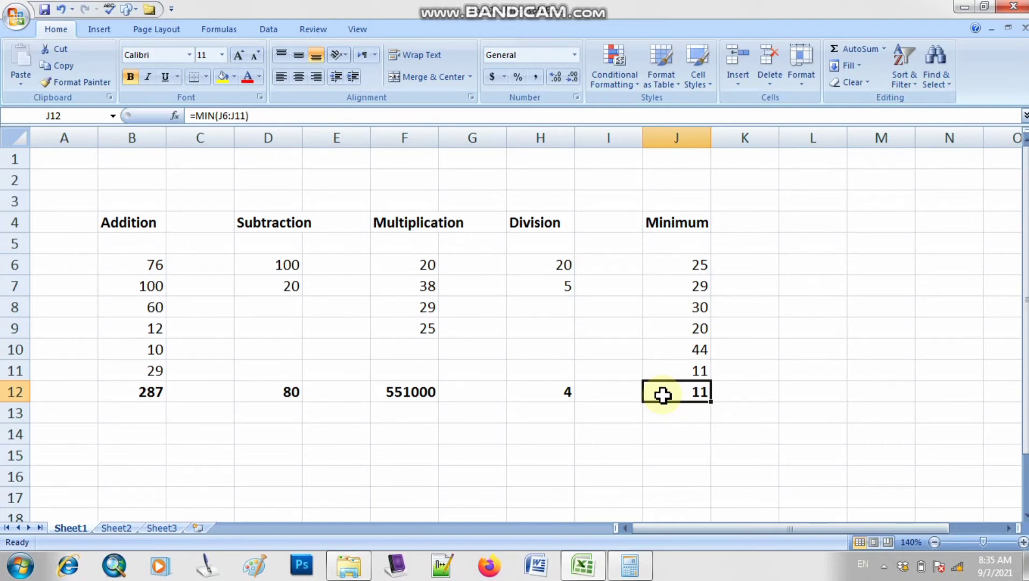
- Enter the heading Maximum in cell L4, beside the Minimum column
{"action": "left_click", "coordinate": [1022, 543]}
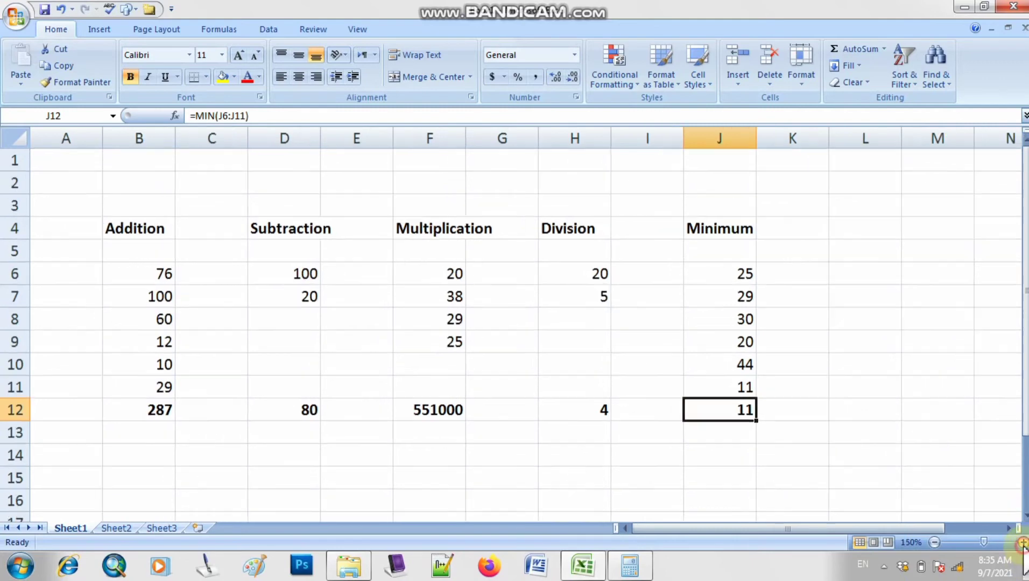
{"action": "left_click", "coordinate": [1022, 543]}
{"action": "left_click", "coordinate": [1022, 543]}
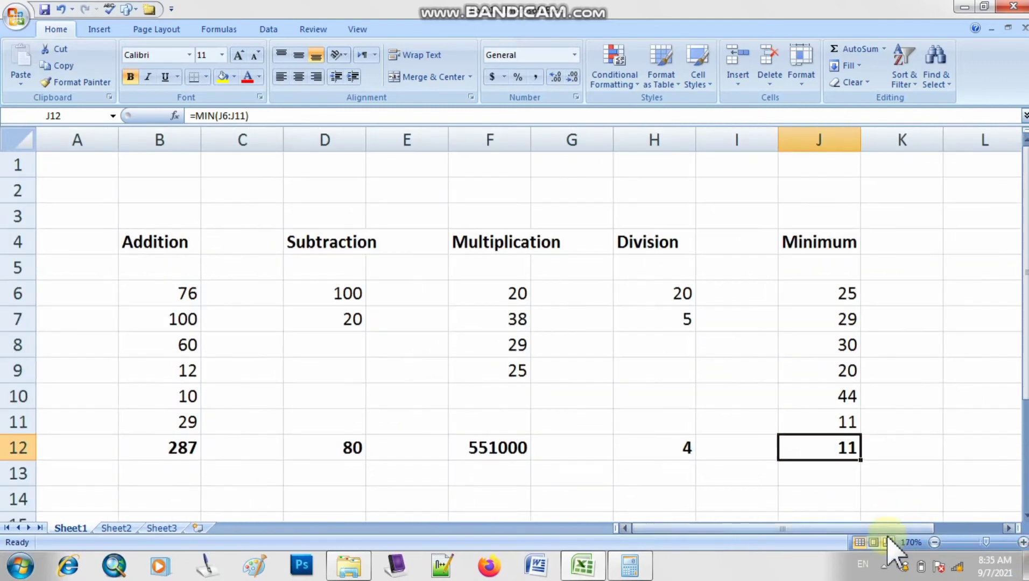
{"action": "left_click_drag", "start_coordinate": [897, 530], "coordinate": [932, 531]}
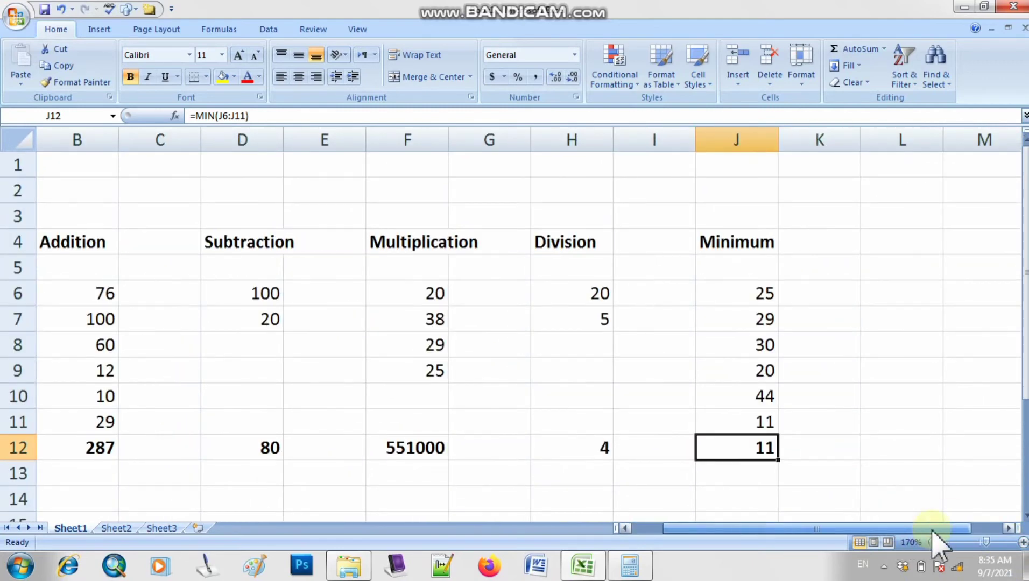
{"action": "left_click", "coordinate": [895, 249]}
{"action": "type", "text": "Max"}
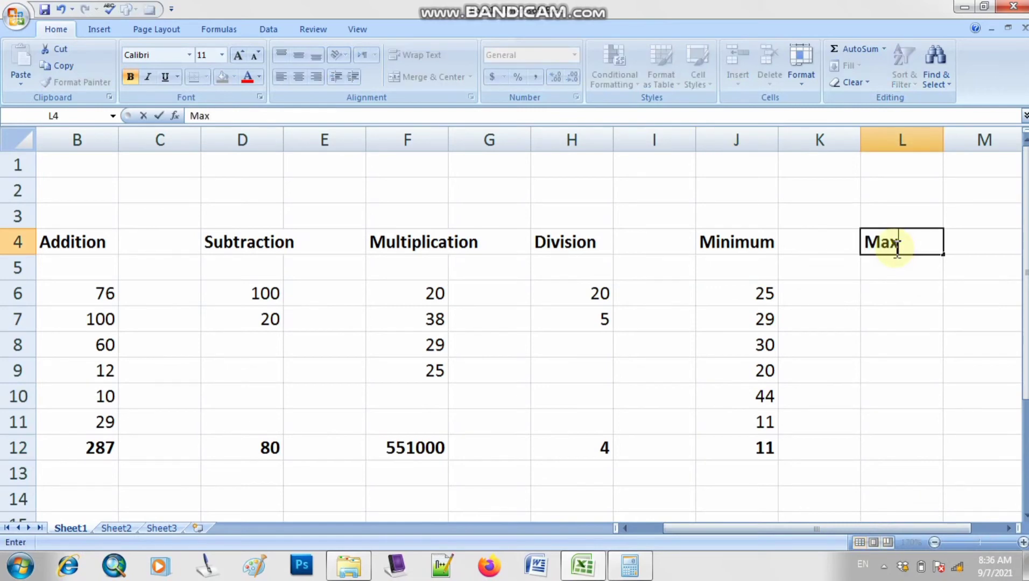
{"action": "type", "text": "imum"}
{"action": "key", "text": "Return"}
{"action": "key", "text": "Up"}
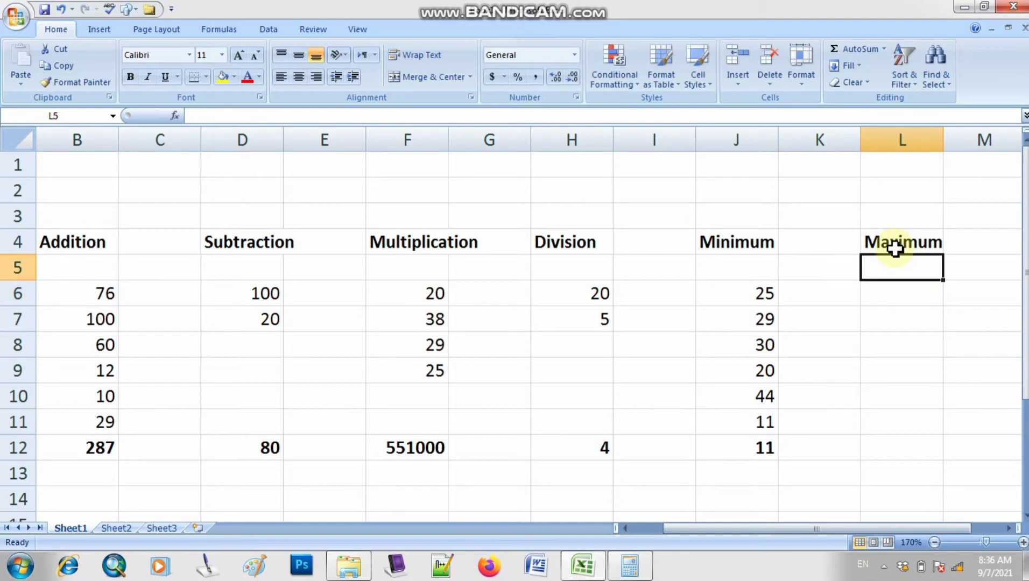
- Enter 25, 55, 20, 21, 11 and 9 in cells L6 to L11 under the Maximum heading
{"action": "key", "text": "Down"}
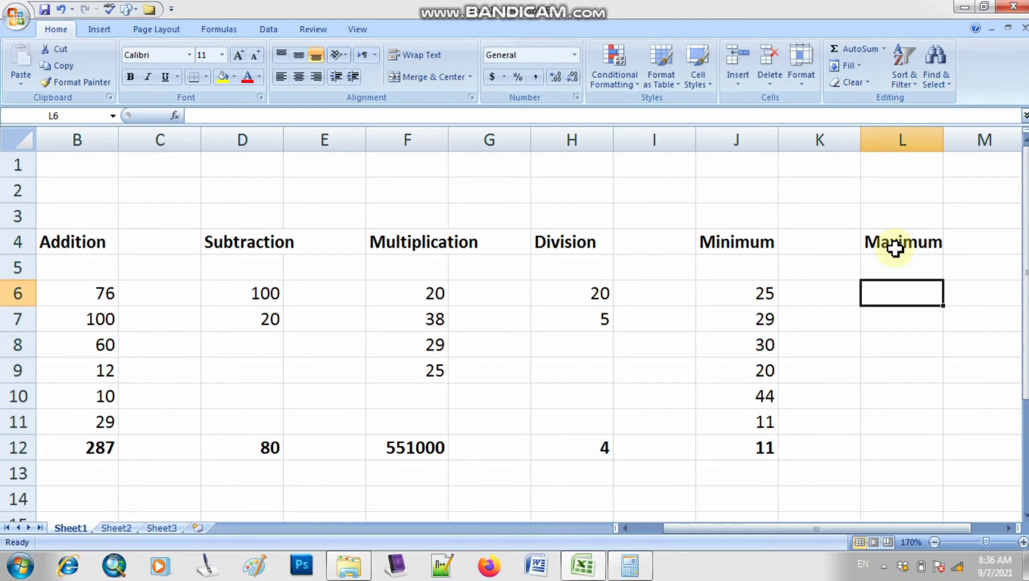
{"action": "type", "text": "25"}
{"action": "key", "text": "Return"}
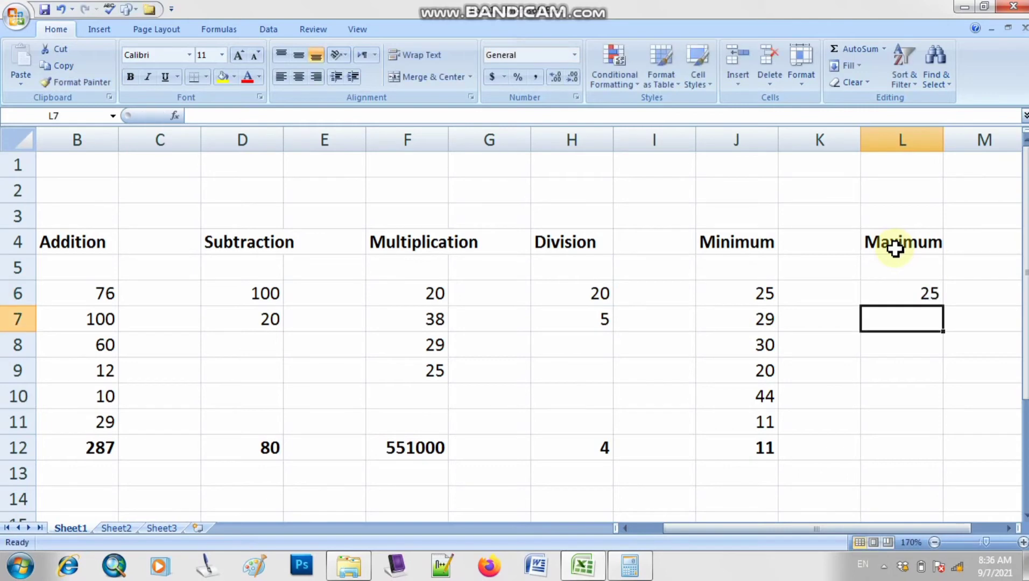
{"action": "type", "text": "55"}
{"action": "key", "text": "Return"}
{"action": "type", "text": "20"}
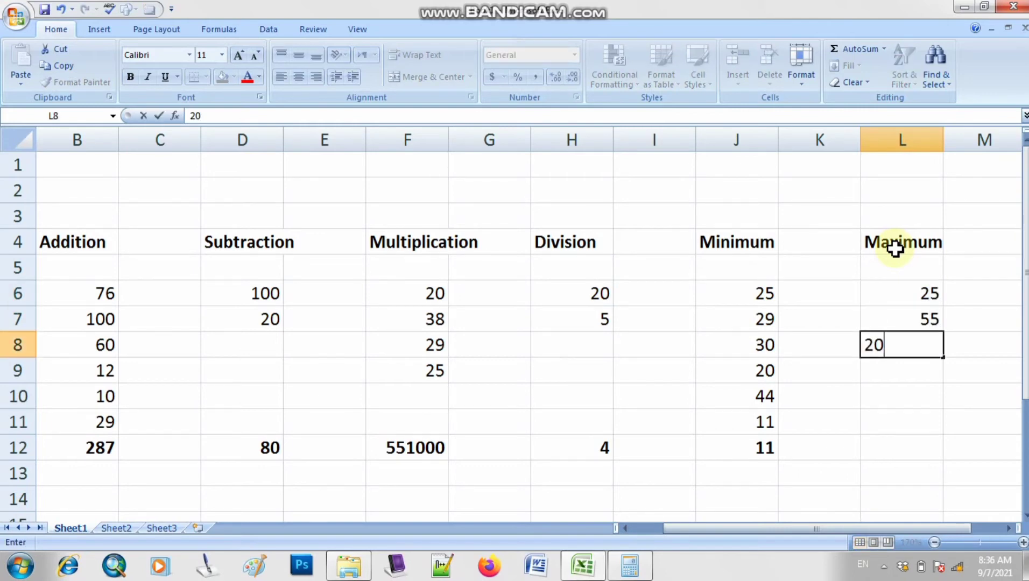
{"action": "key", "text": "Return"}
{"action": "type", "text": "21"}
{"action": "key", "text": "Return"}
{"action": "type", "text": "11"}
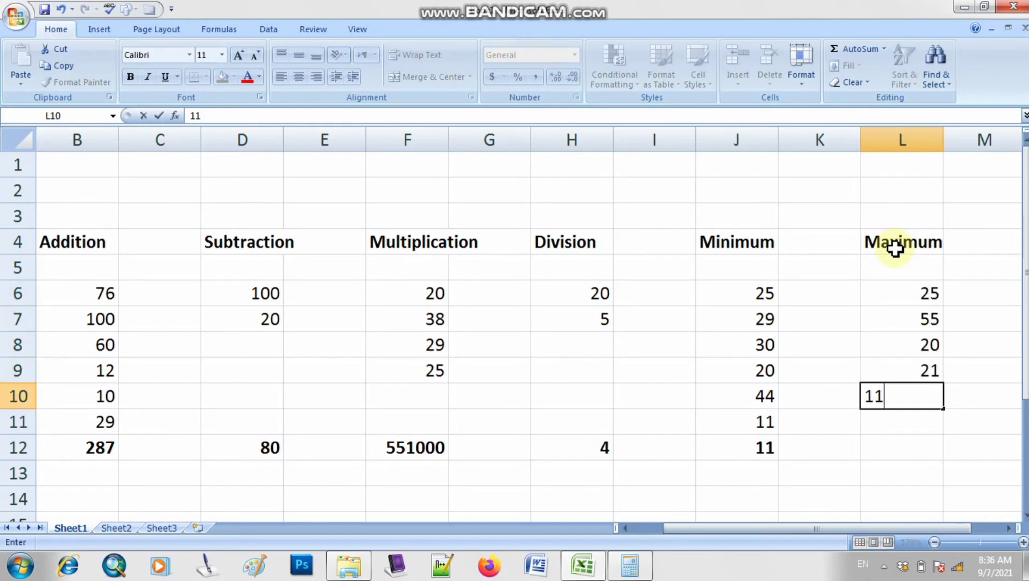
{"action": "key", "text": "Return"}
{"action": "type", "text": "9"}
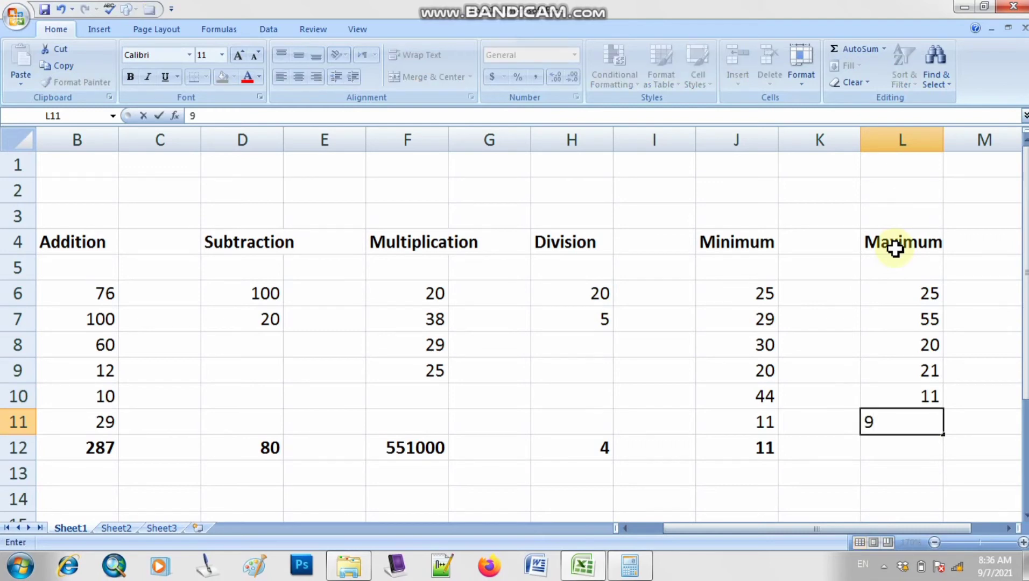
{"action": "key", "text": "Return"}
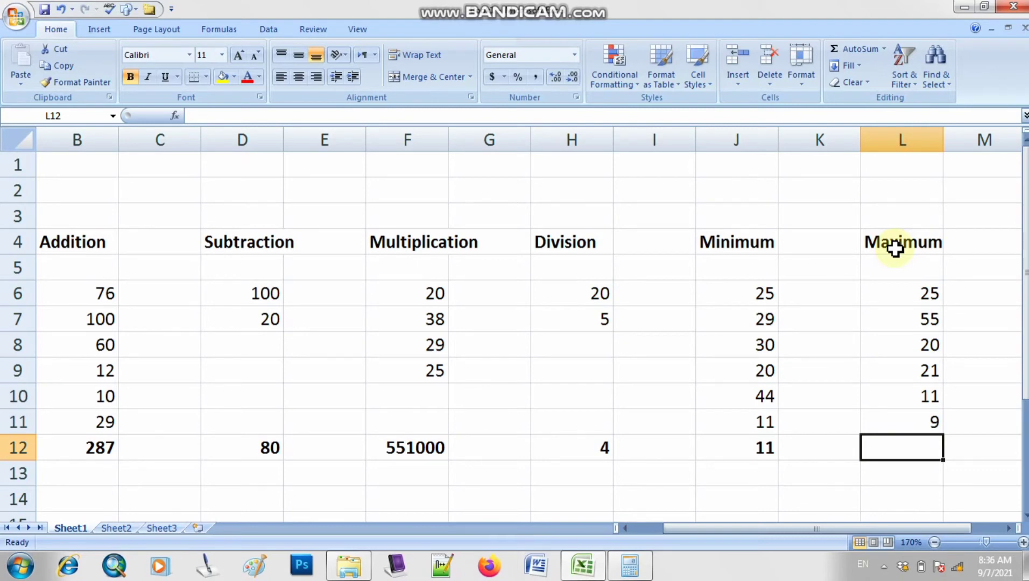
- Find the largest value of the Maximum column in cell L12 with the formula =MAX(L6:L11)
{"action": "type", "text": "="}
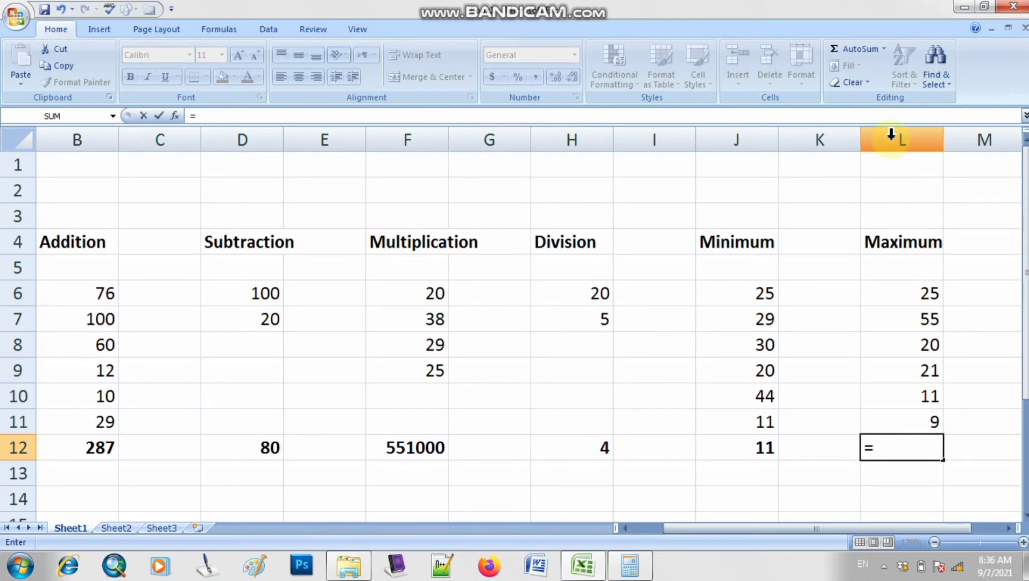
{"action": "type", "text": "max"}
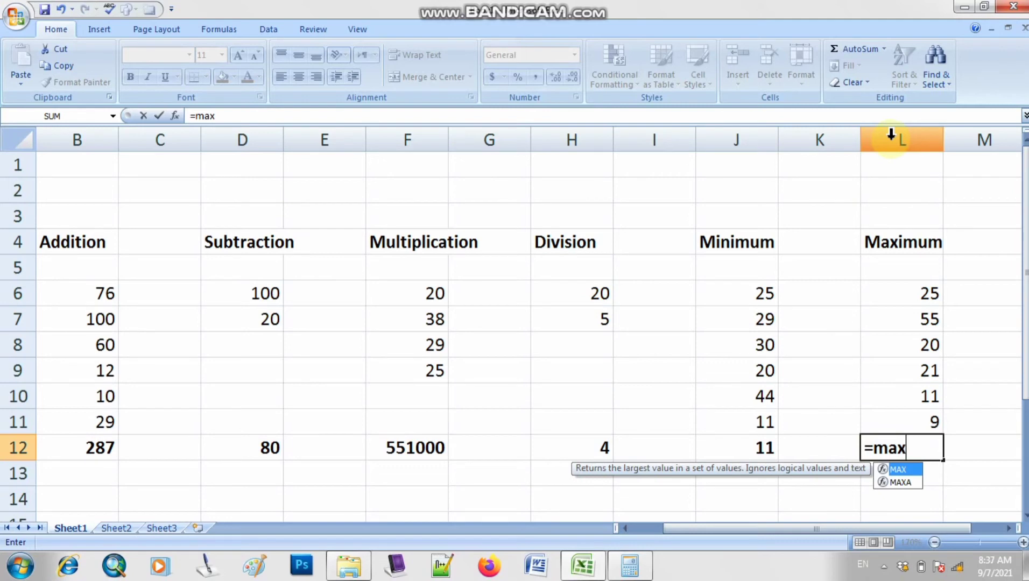
{"action": "type", "text": "("}
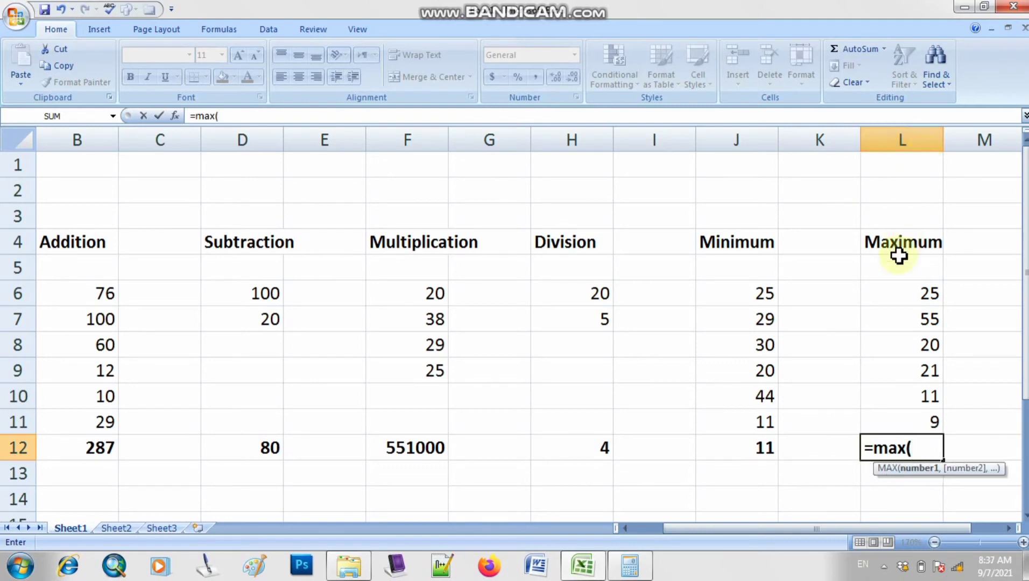
{"action": "left_click", "coordinate": [881, 300]}
{"action": "key", "text": "shift+Down"}
{"action": "key", "text": "shift+Down"}
{"action": "key", "text": "shift+Down"}
{"action": "key", "text": "shift+Down"}
{"action": "key", "text": "shift+Down"}
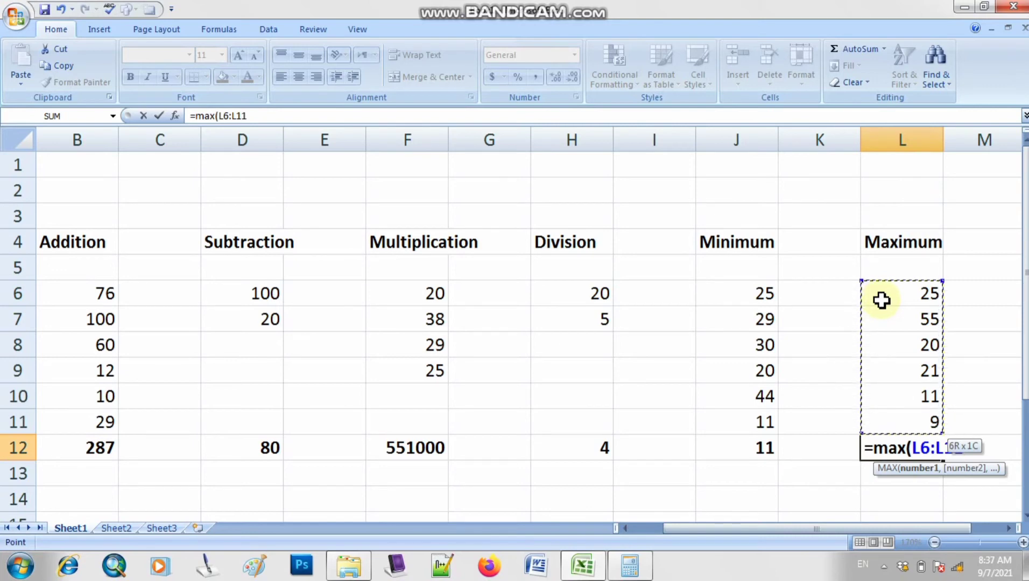
{"action": "type", "text": ")"}
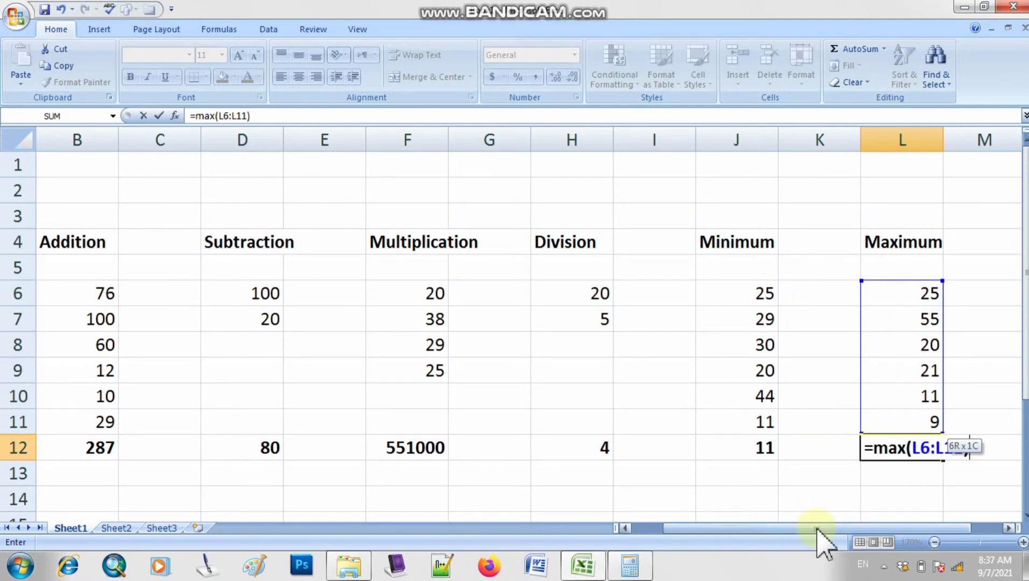
{"action": "key", "text": "Return"}
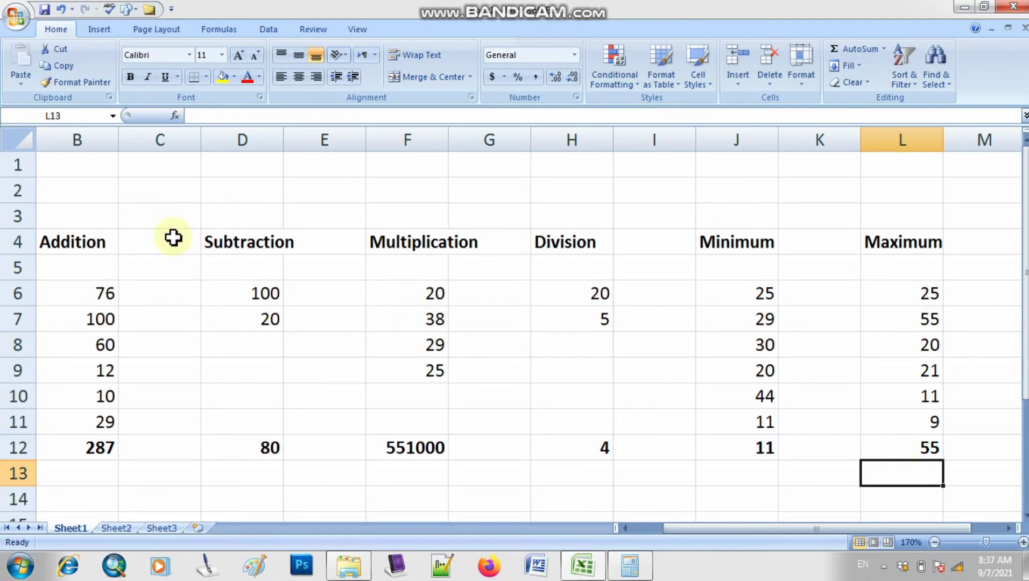
- Review the Addition, Subtraction, Multiplication, Division, Minimum and Maximum columns one after another
{"action": "left_click", "coordinate": [103, 138]}
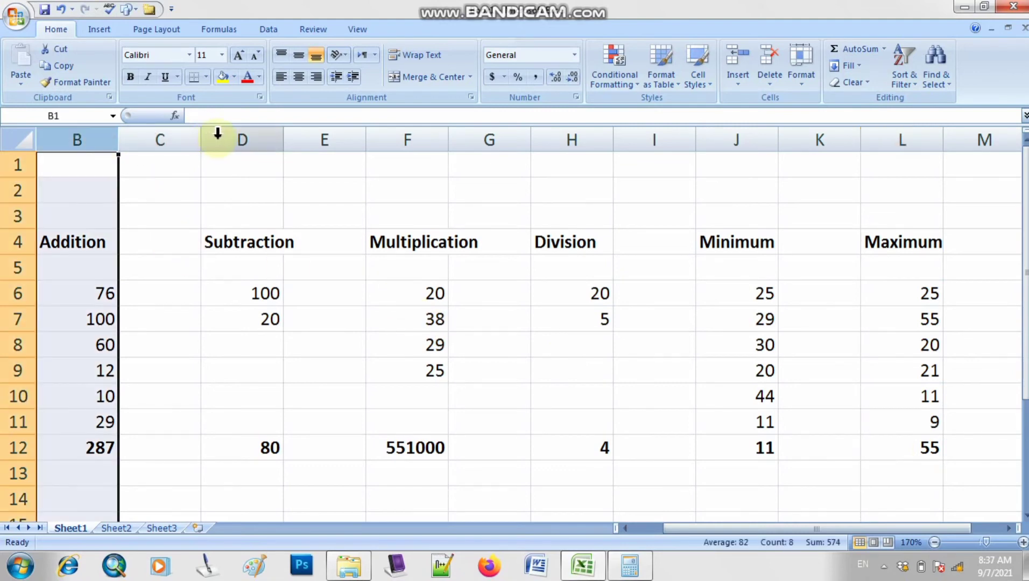
{"action": "left_click", "coordinate": [223, 139]}
{"action": "left_click", "coordinate": [374, 140]}
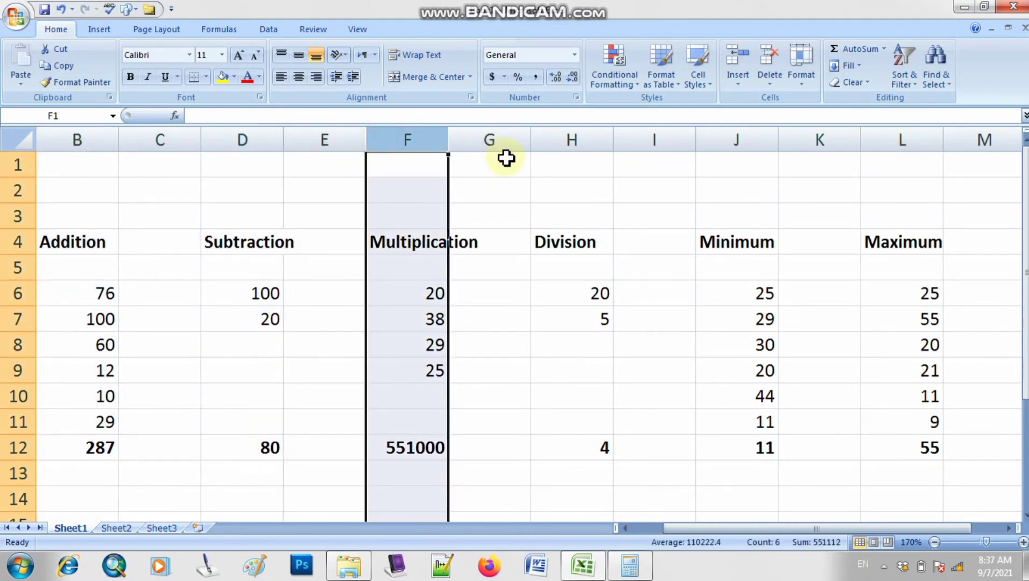
{"action": "left_click", "coordinate": [562, 137]}
{"action": "left_click", "coordinate": [725, 131]}
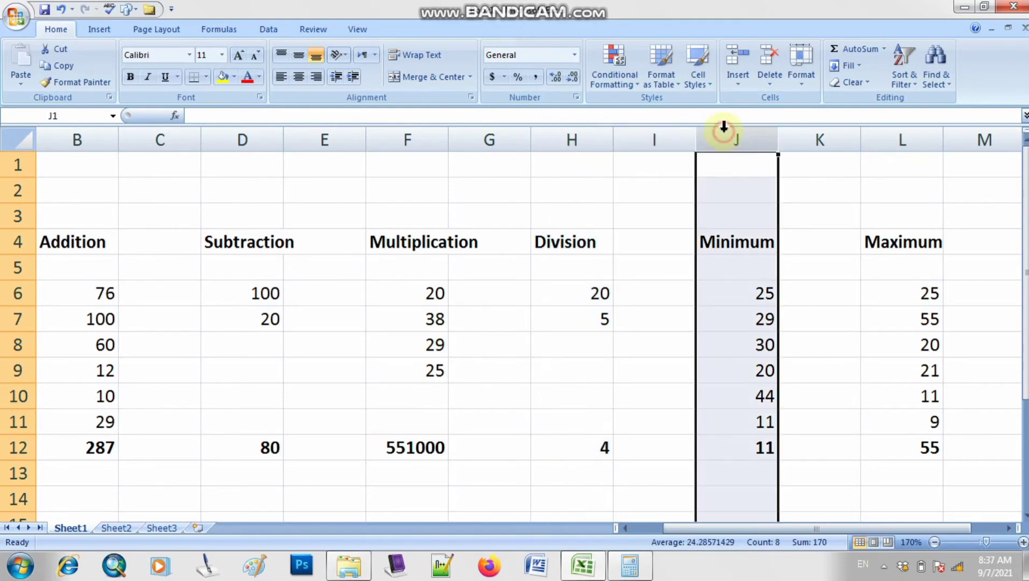
{"action": "left_click", "coordinate": [935, 138]}
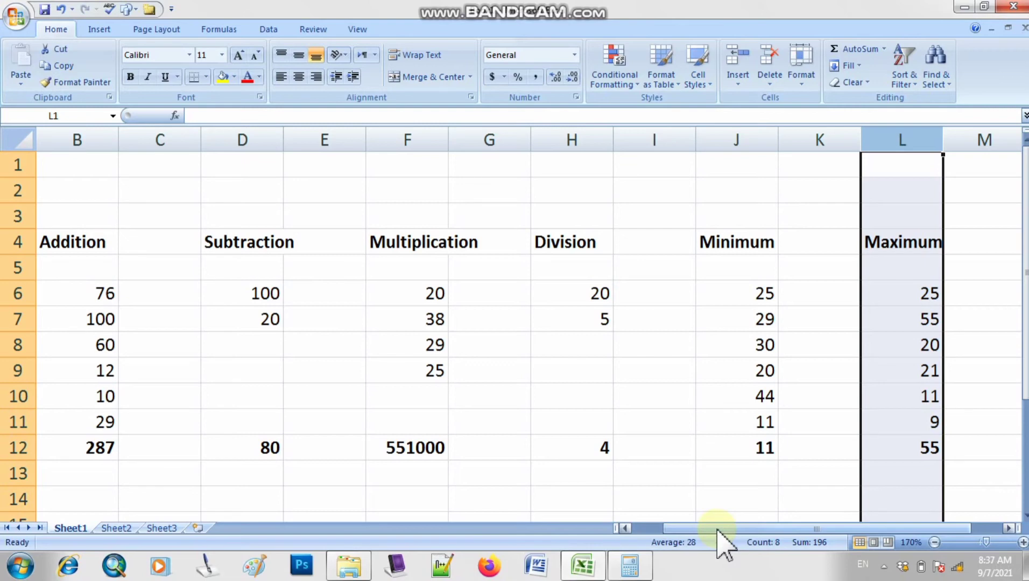
{"action": "left_click", "coordinate": [883, 566]}
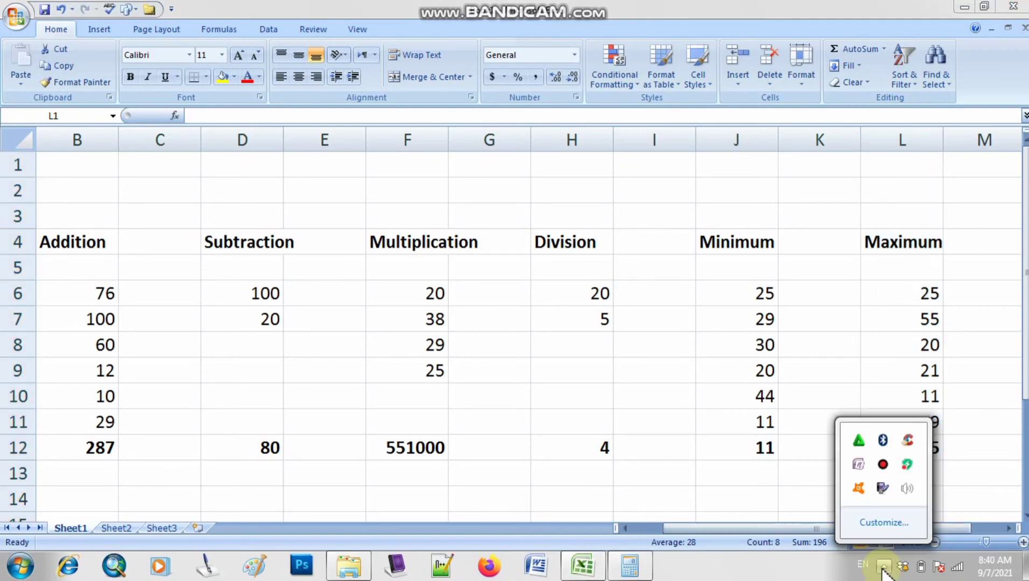
{"action": "left_click", "coordinate": [740, 577]}
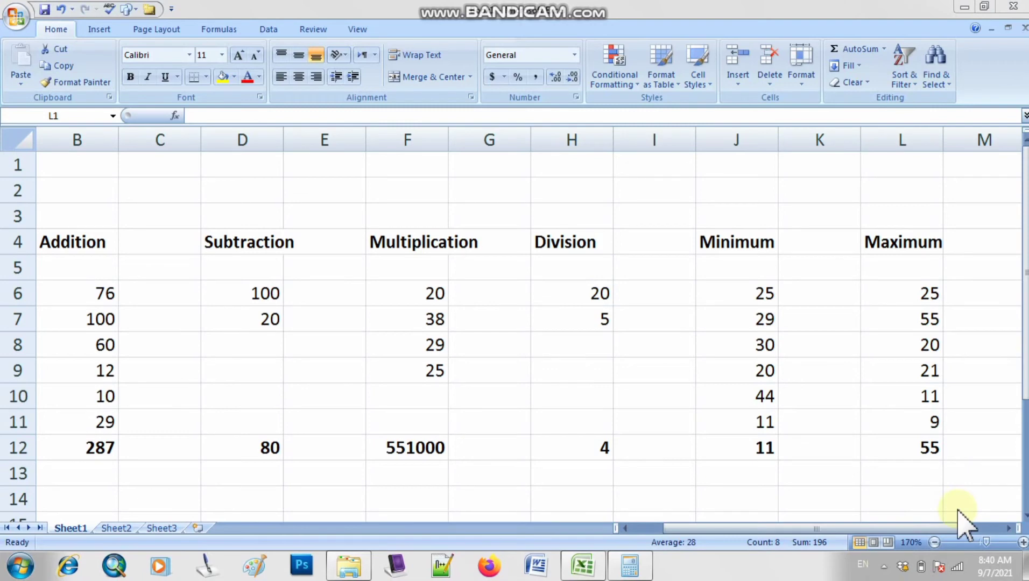
- Enter the heading Count in cell N4, beside the Maximum column
{"action": "left_click", "coordinate": [1010, 528]}
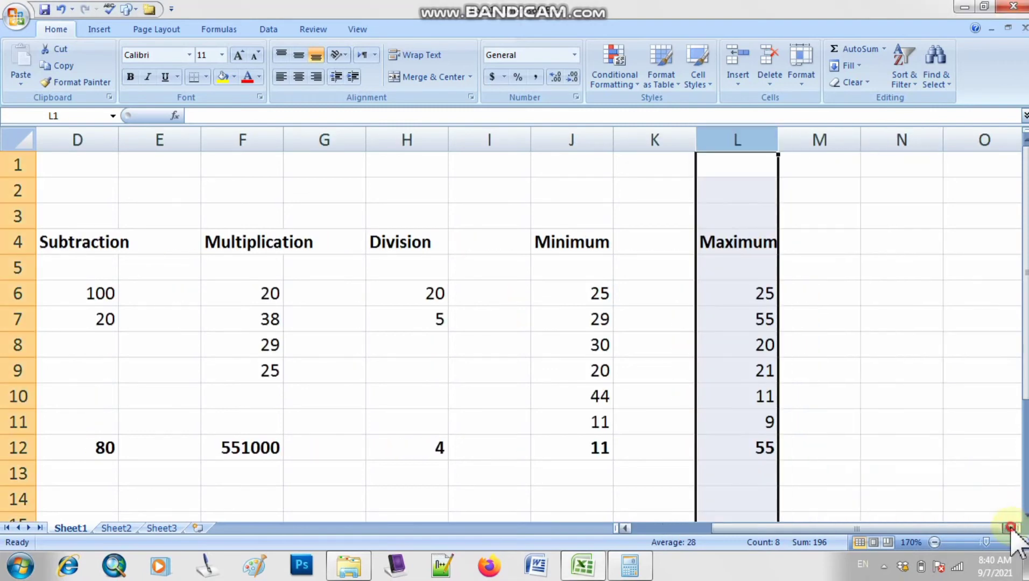
{"action": "left_click", "coordinate": [1010, 528]}
{"action": "left_click", "coordinate": [822, 291]}
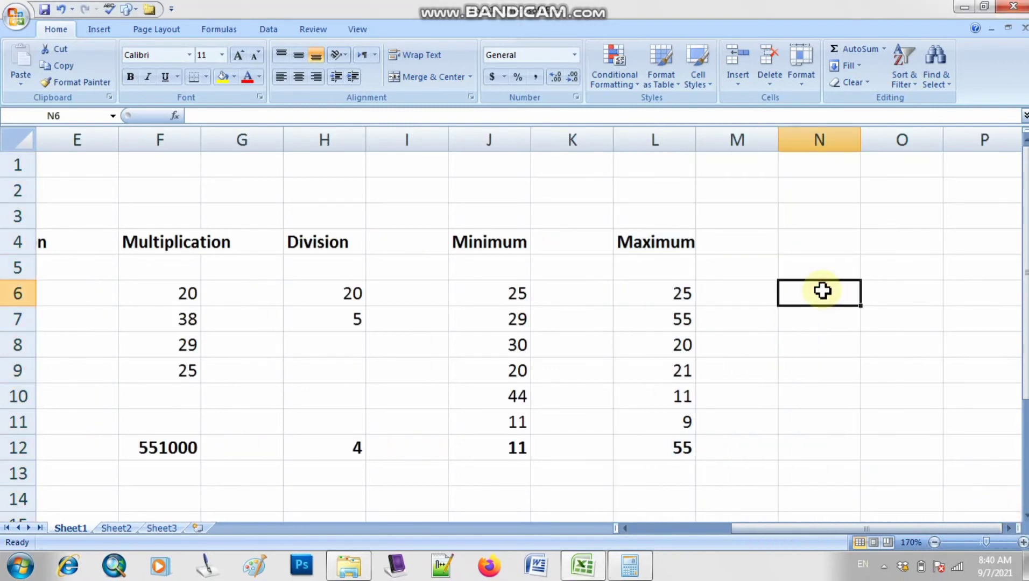
{"action": "left_click", "coordinate": [818, 241]}
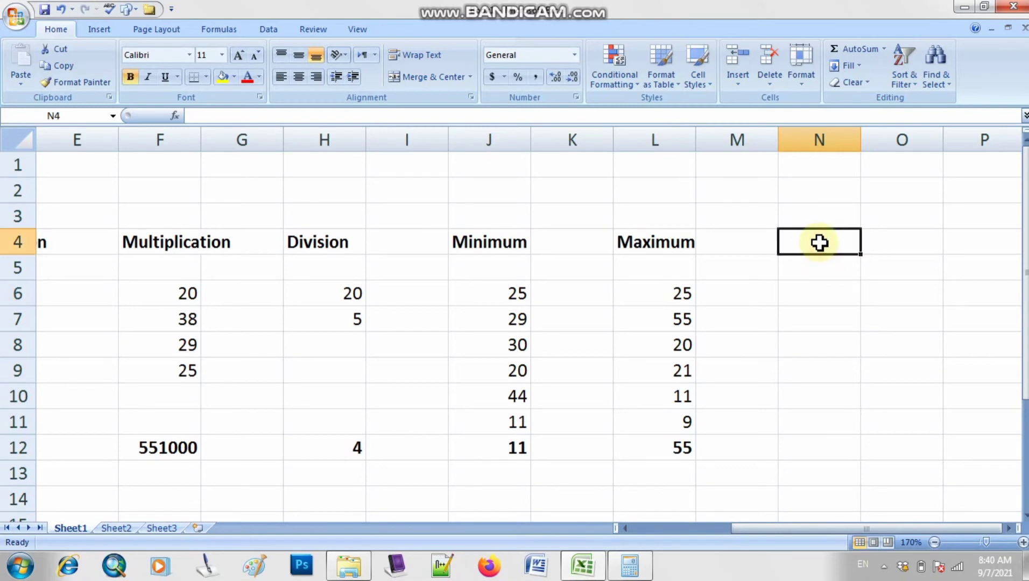
{"action": "type", "text": "Cou"}
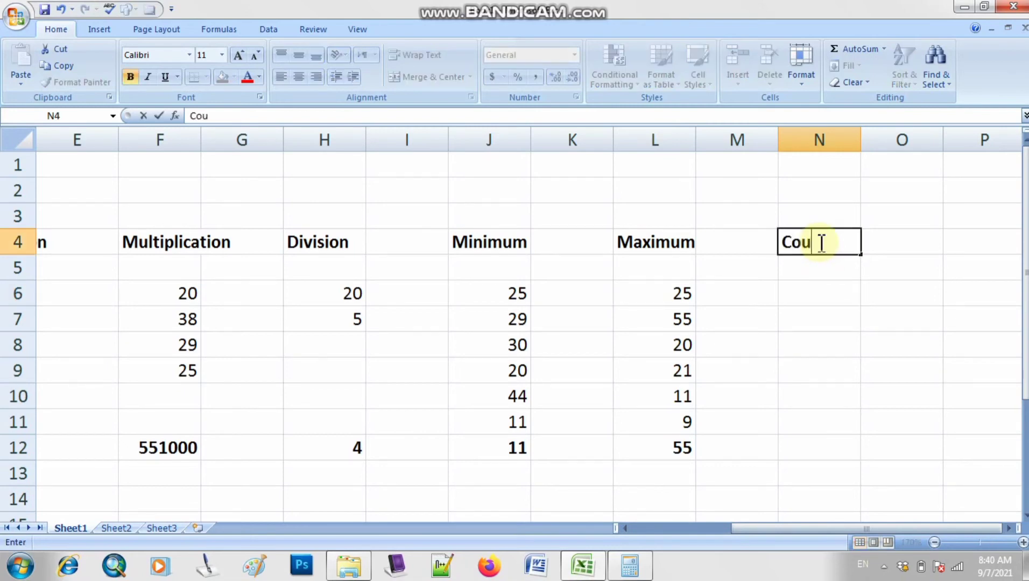
{"action": "type", "text": "nt"}
{"action": "key", "text": "Return"}
{"action": "key", "text": "Return"}
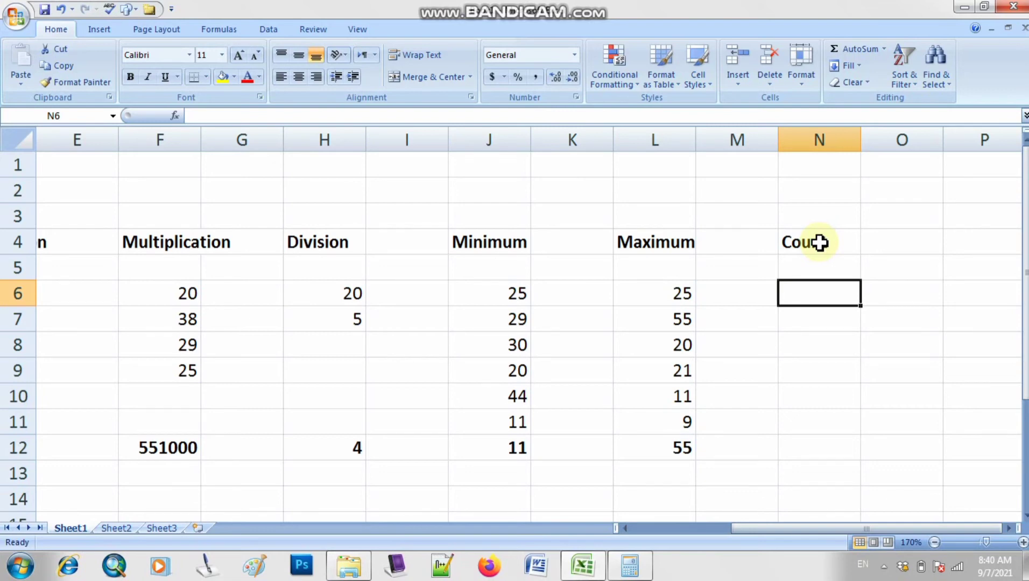
- Enter 23, 10, 11, 45, 89 and 80 in cells N6 to N11 under the Count heading
{"action": "type", "text": "23"}
{"action": "key", "text": "Return"}
{"action": "type", "text": "1"}
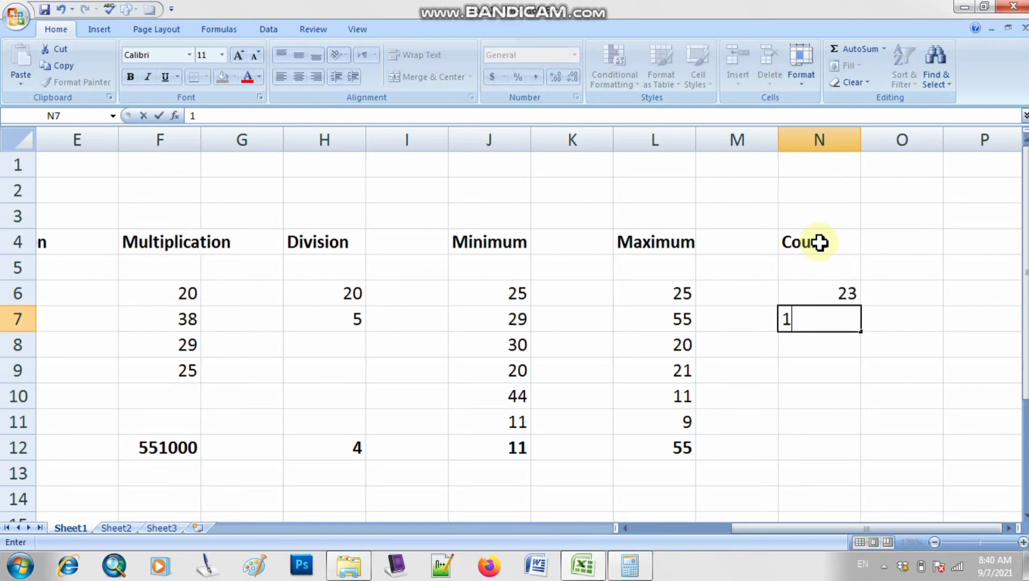
{"action": "type", "text": "0"}
{"action": "key", "text": "Return"}
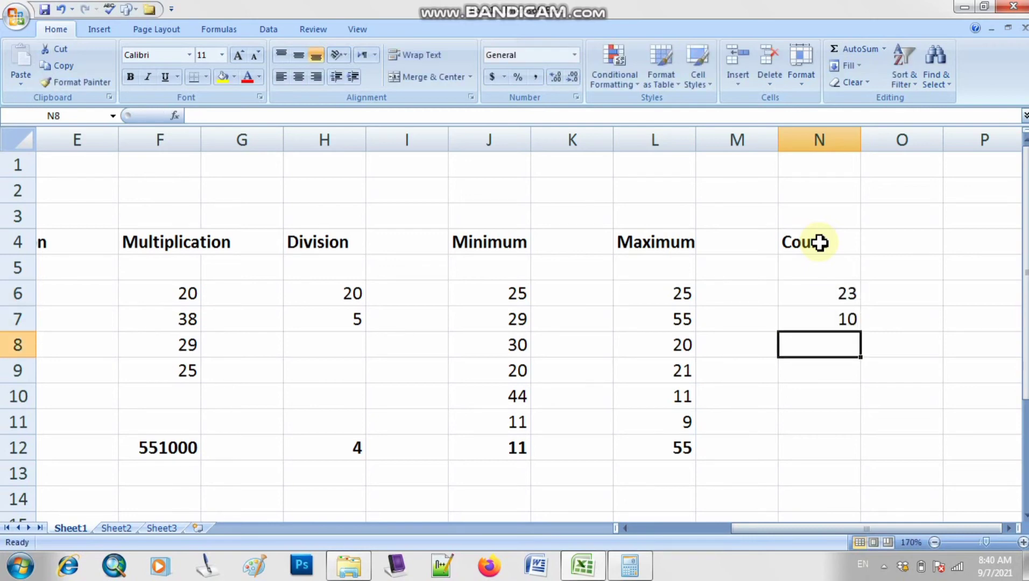
{"action": "type", "text": "11"}
{"action": "key", "text": "Return"}
{"action": "type", "text": "45"}
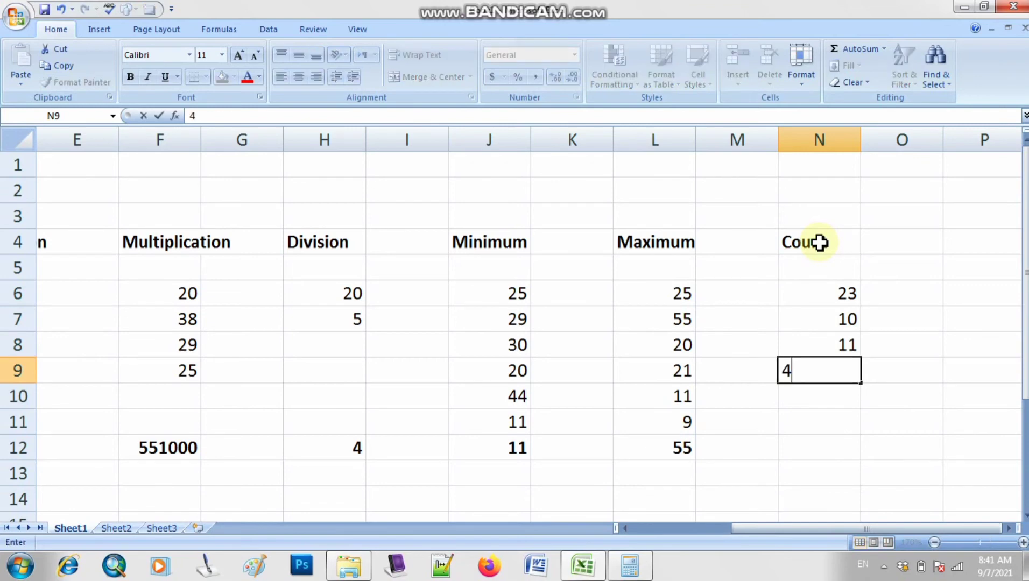
{"action": "key", "text": "Return"}
{"action": "type", "text": "80"}
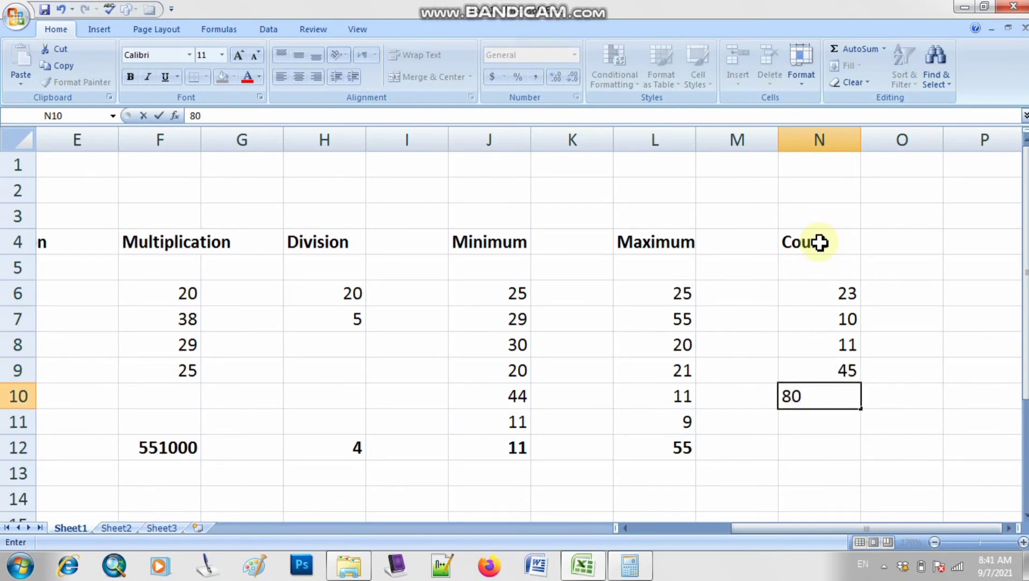
{"action": "key", "text": "BackSpace"}
{"action": "type", "text": "9"}
{"action": "key", "text": "Return"}
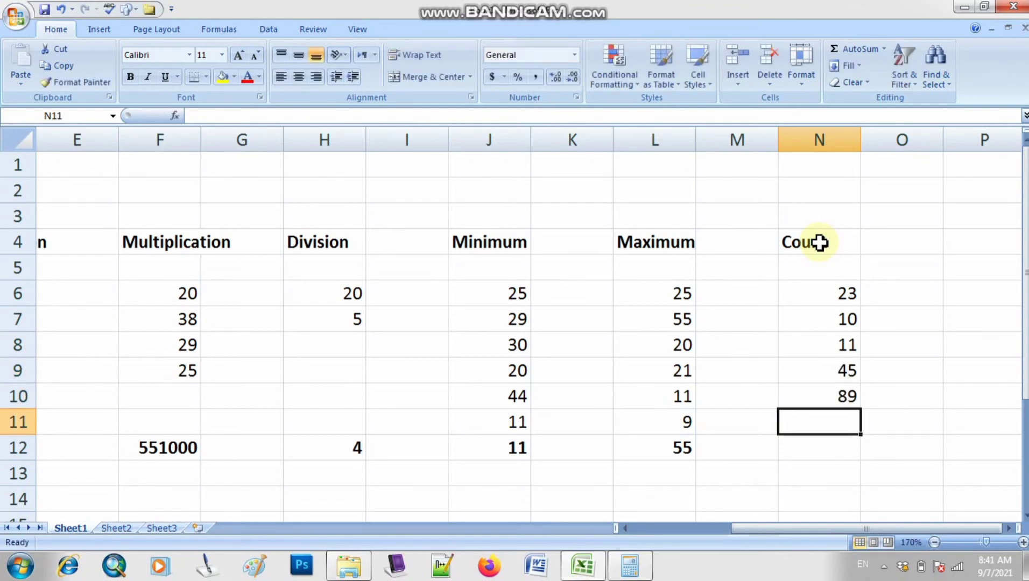
{"action": "type", "text": "80"}
{"action": "key", "text": "Return"}
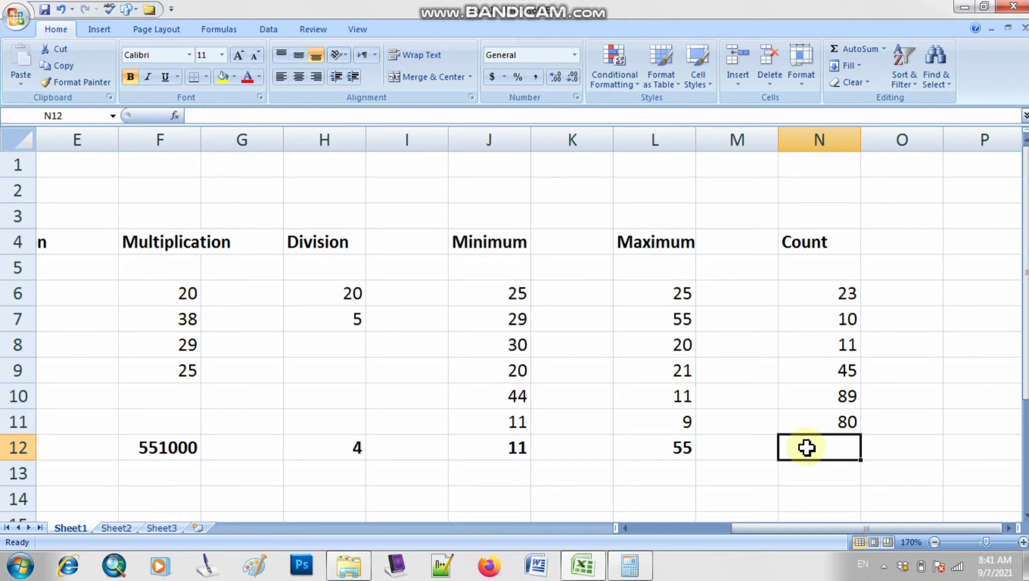
- Count the numeric entries of the Count column in cell N12 with the formula =COUNT(N6:N11)
{"action": "type", "text": "="}
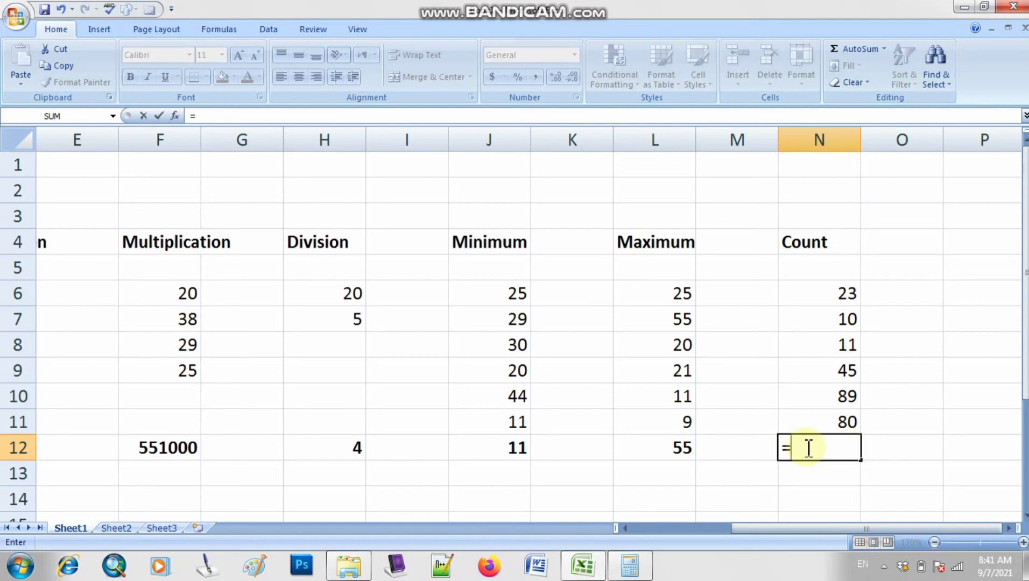
{"action": "type", "text": "count"}
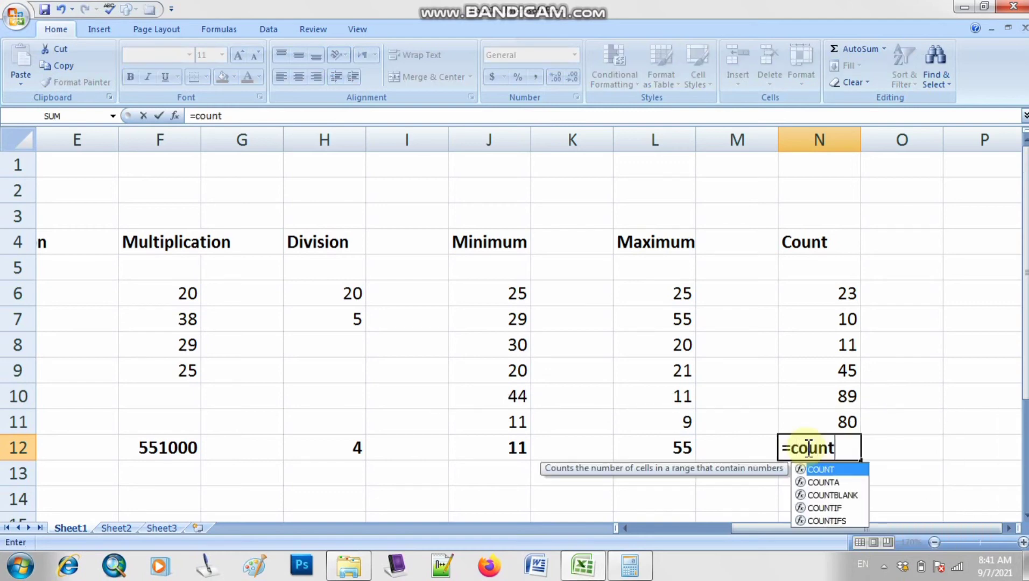
{"action": "type", "text": "("}
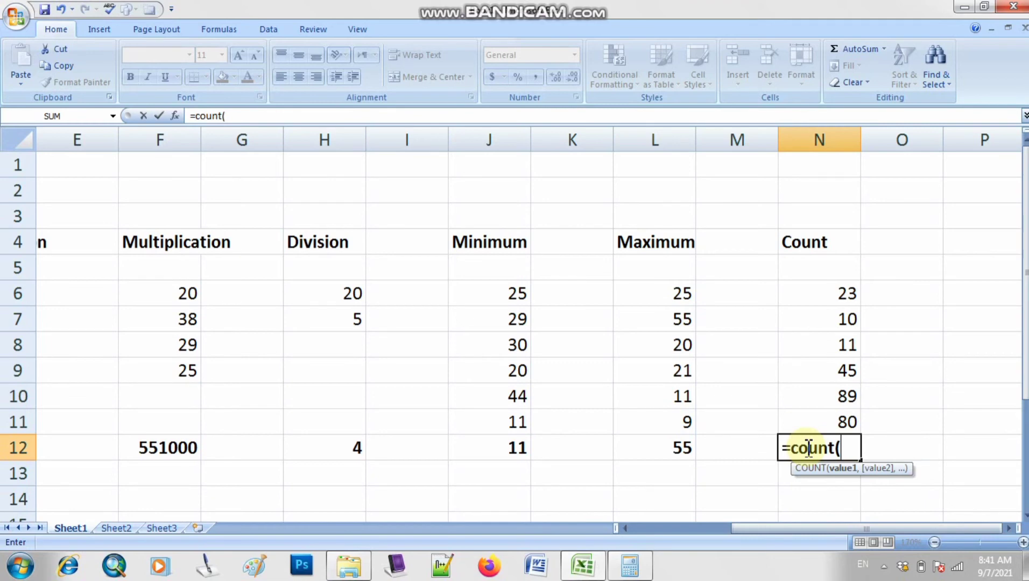
{"action": "left_click", "coordinate": [814, 296]}
{"action": "key", "text": "shift+Down"}
{"action": "key", "text": "shift+Down"}
{"action": "key", "text": "shift+Down"}
{"action": "key", "text": "shift+Down"}
{"action": "key", "text": "shift+Down"}
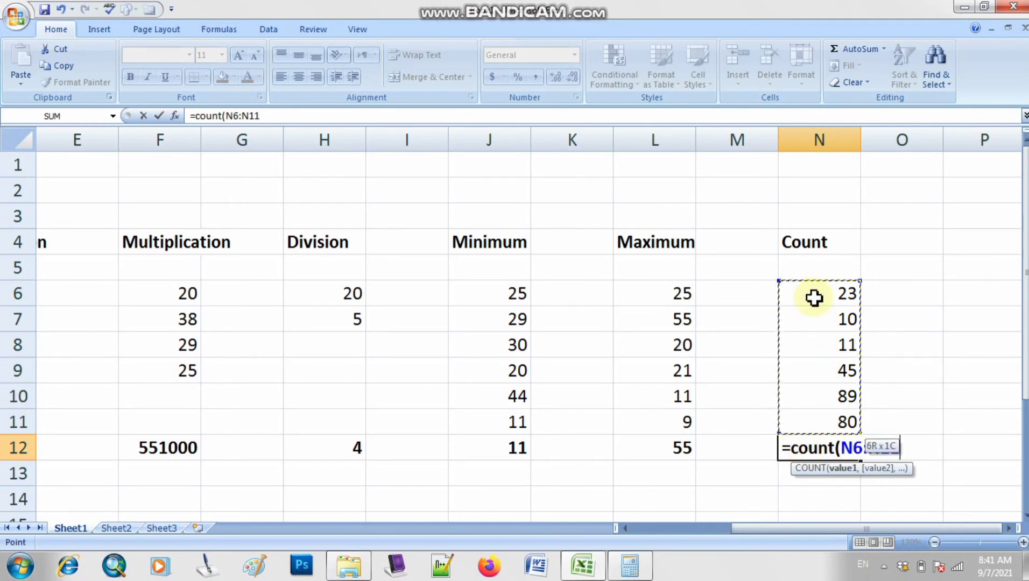
{"action": "type", "text": ")"}
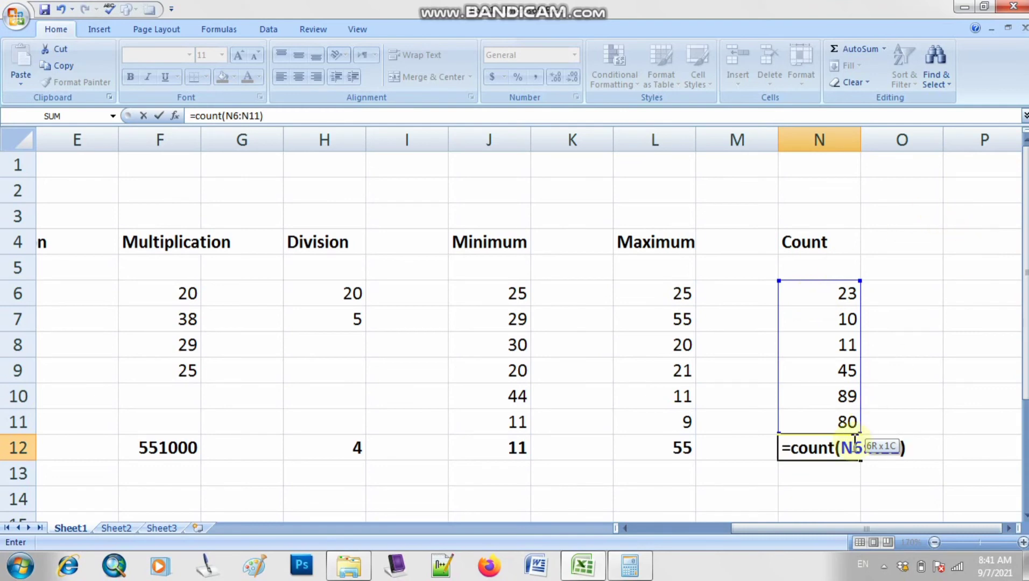
{"action": "left_click", "coordinate": [928, 459]}
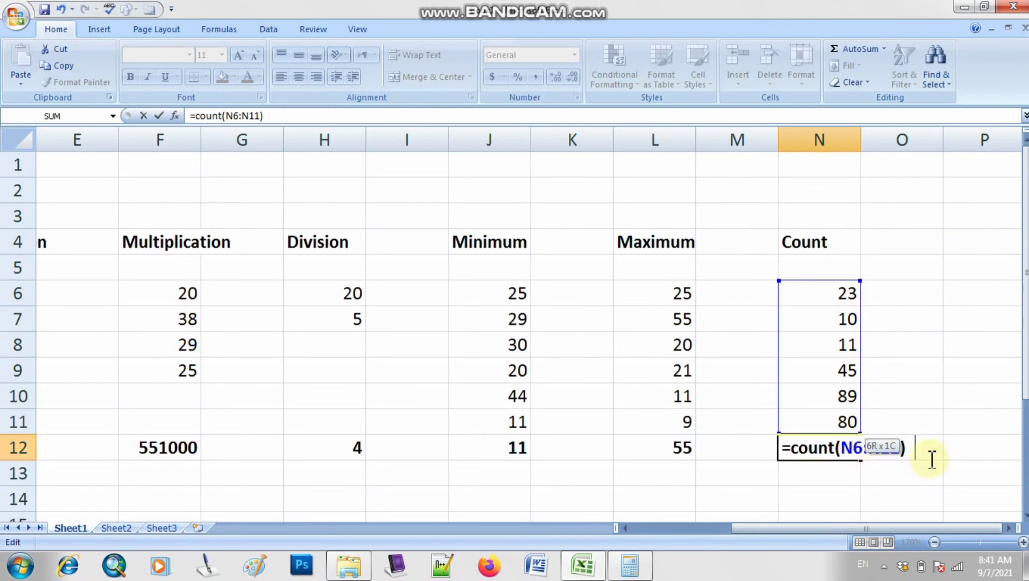
{"action": "key", "text": "BackSpace"}
{"action": "key", "text": "BackSpace"}
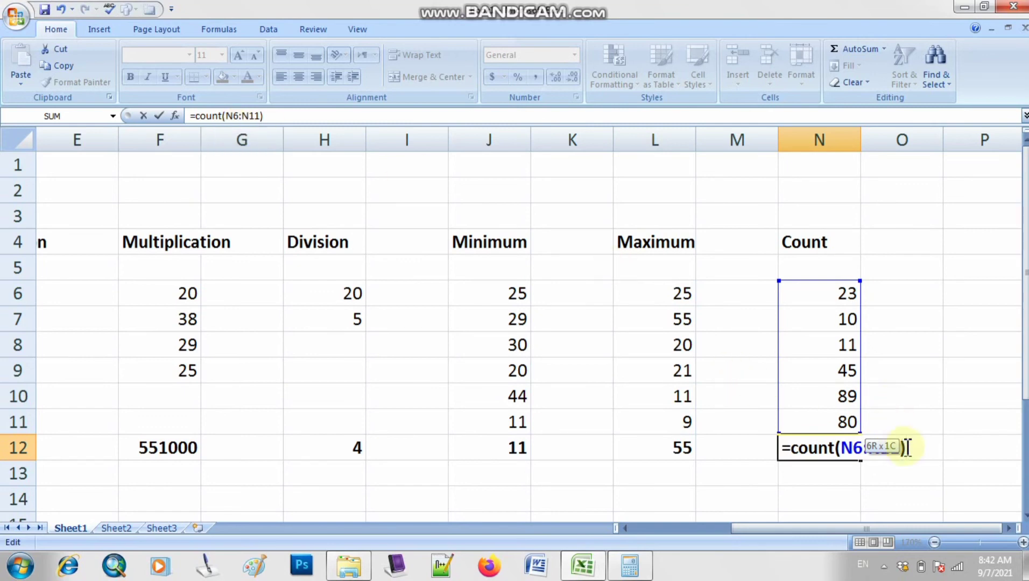
{"action": "key", "text": "Return"}
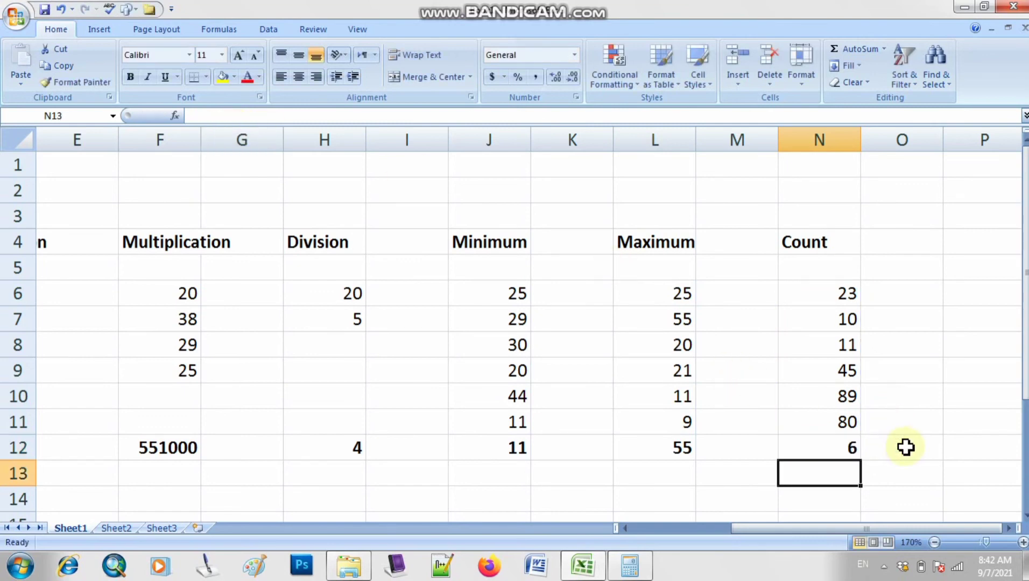
{"action": "left_click", "coordinate": [831, 450]}
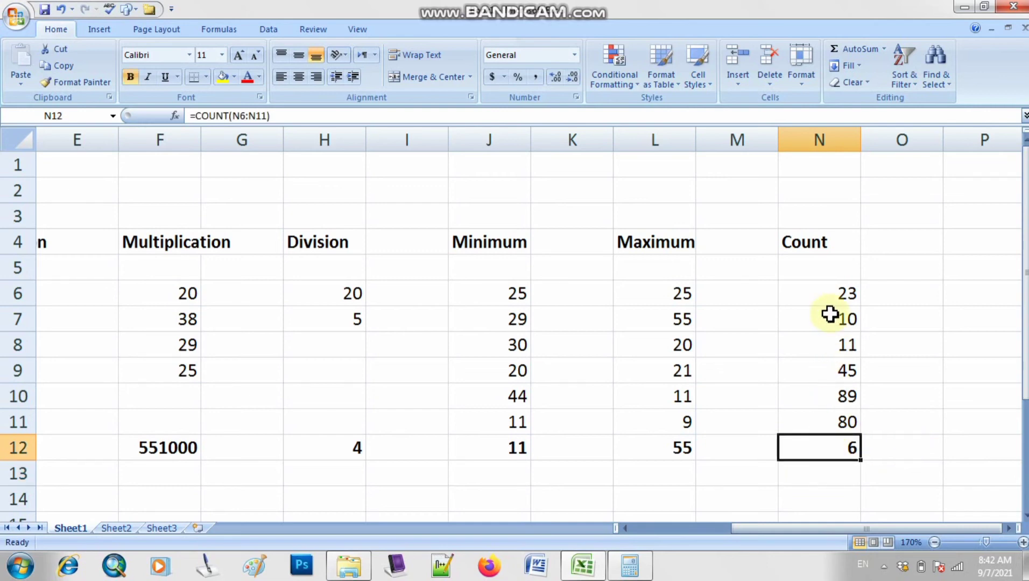
- Number the Count column's entries from 1 to 6 in the adjacent cells O6 to O11
{"action": "left_click", "coordinate": [919, 292]}
{"action": "type", "text": "1"}
{"action": "key", "text": "Return"}
{"action": "type", "text": "2"}
{"action": "key", "text": "Return"}
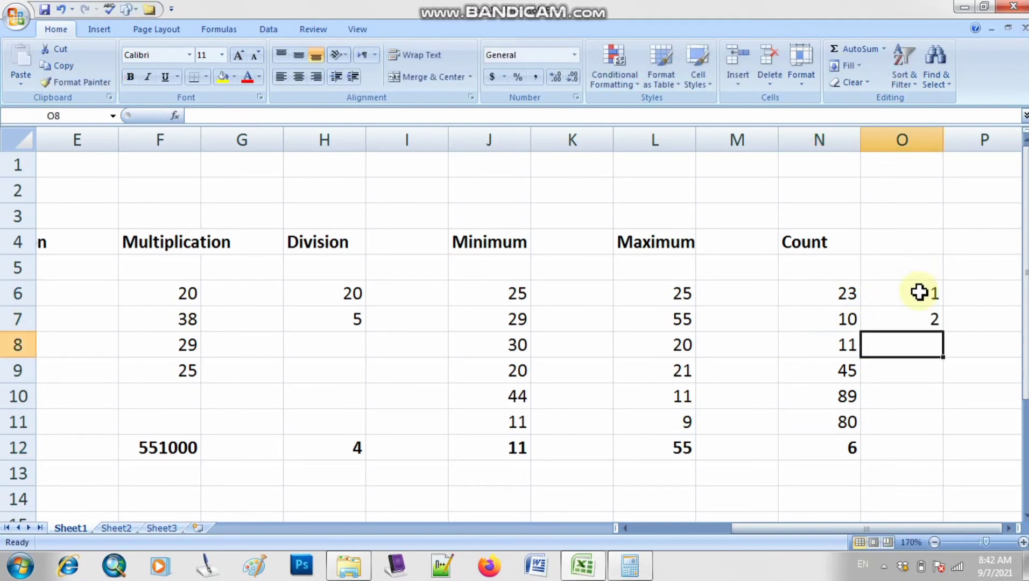
{"action": "type", "text": "3"}
{"action": "key", "text": "Return"}
{"action": "type", "text": "4"}
{"action": "key", "text": "Return"}
{"action": "type", "text": "5"}
{"action": "key", "text": "Return"}
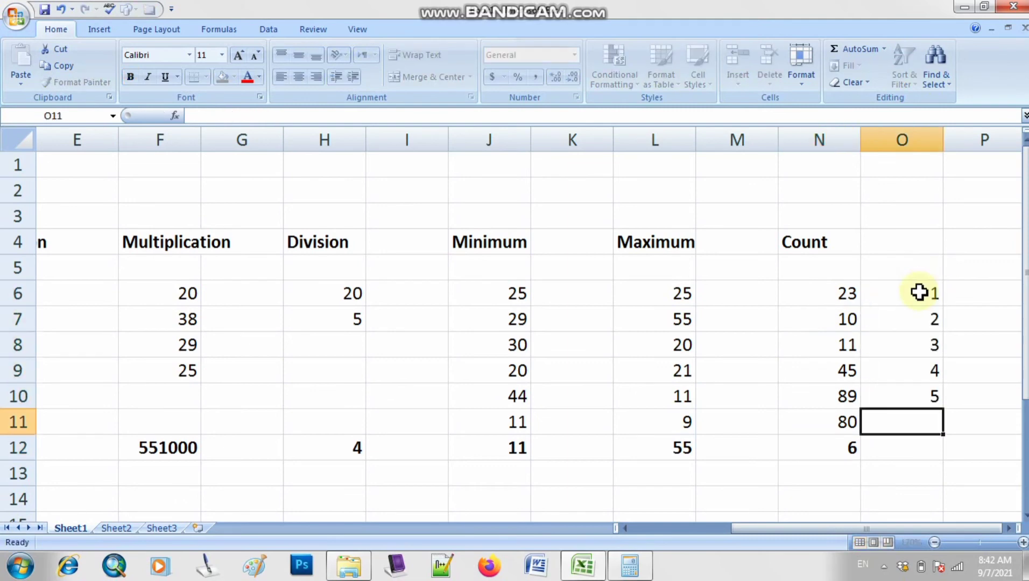
{"action": "type", "text": "6"}
{"action": "key", "text": "Left"}
- Delete the helper numbers from cells O6 to O11 beside the Count column
{"action": "key", "text": "Up"}
{"action": "key", "text": "Up"}
{"action": "key", "text": "Up"}
{"action": "key", "text": "Up"}
{"action": "key", "text": "Up"}
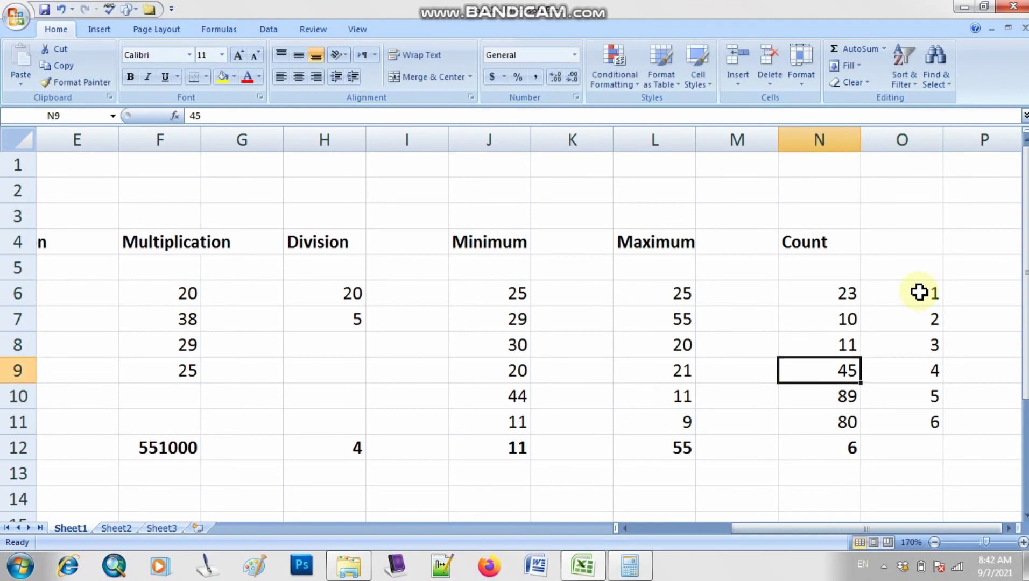
{"action": "key", "text": "Right"}
{"action": "key", "text": "shift+Down"}
{"action": "key", "text": "shift+Down"}
{"action": "key", "text": "shift+Down"}
{"action": "key", "text": "shift+Down"}
{"action": "key", "text": "shift+Down"}
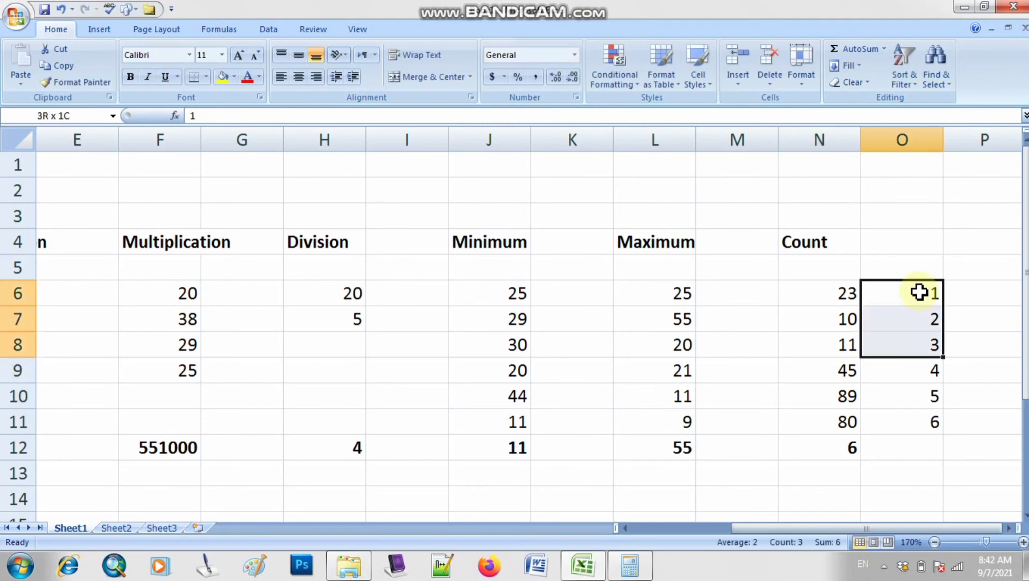
{"action": "key", "text": "Delete"}
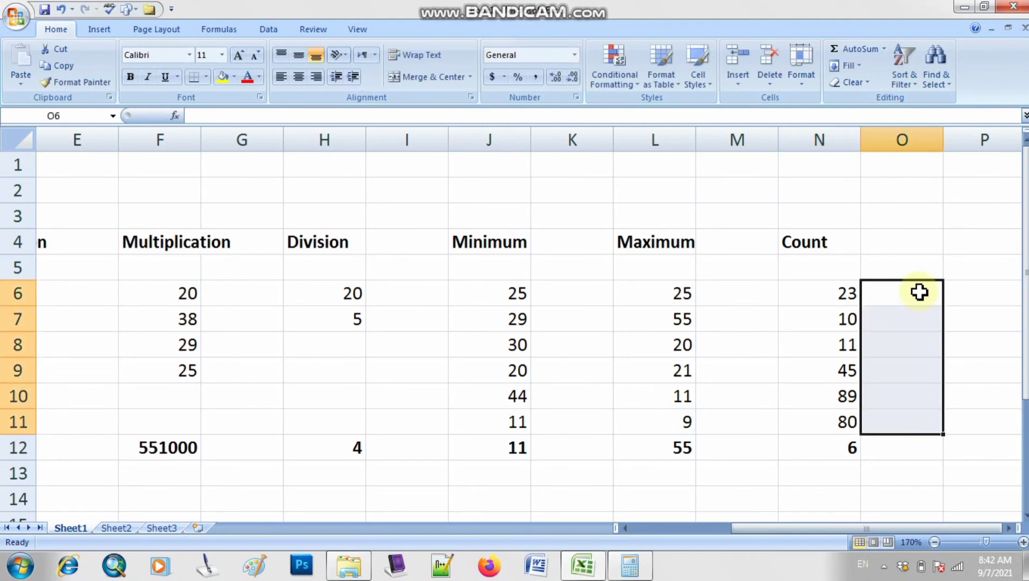
{"action": "left_click", "coordinate": [963, 285]}
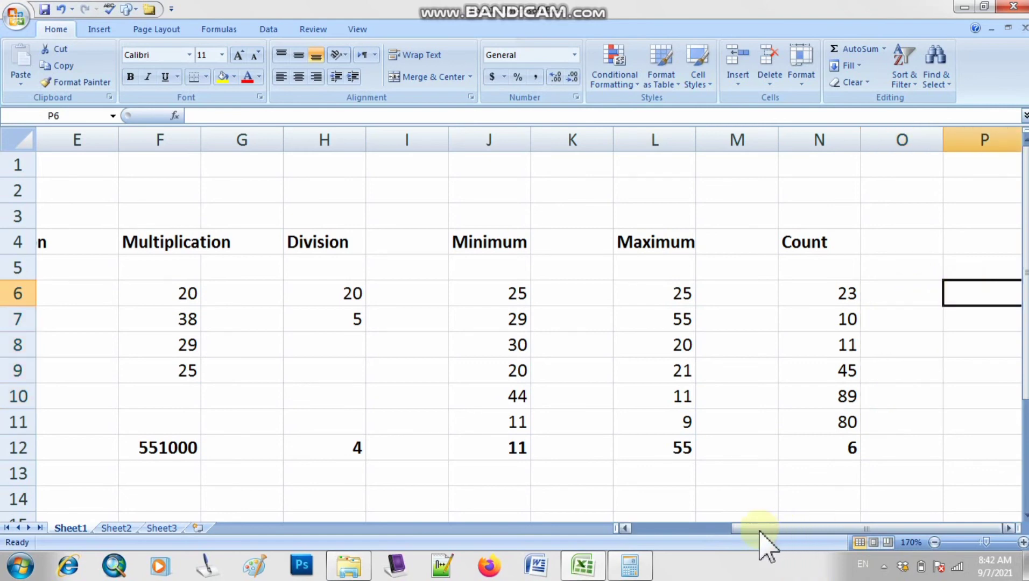
- Review the Addition, Subtraction, Multiplication and Division columns one after another
{"action": "mouse_move", "coordinate": [771, 529]}
{"action": "left_mouse_down"}
{"action": "mouse_move", "coordinate": [701, 530]}
{"action": "mouse_move", "coordinate": [766, 530]}
{"action": "left_mouse_up"}
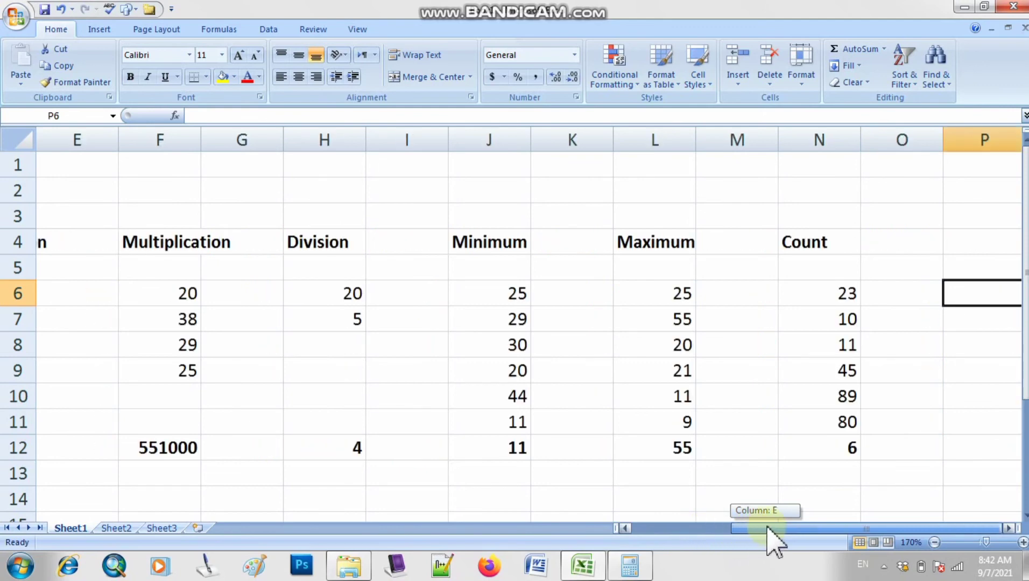
{"action": "left_click_drag", "start_coordinate": [768, 529], "coordinate": [663, 530]}
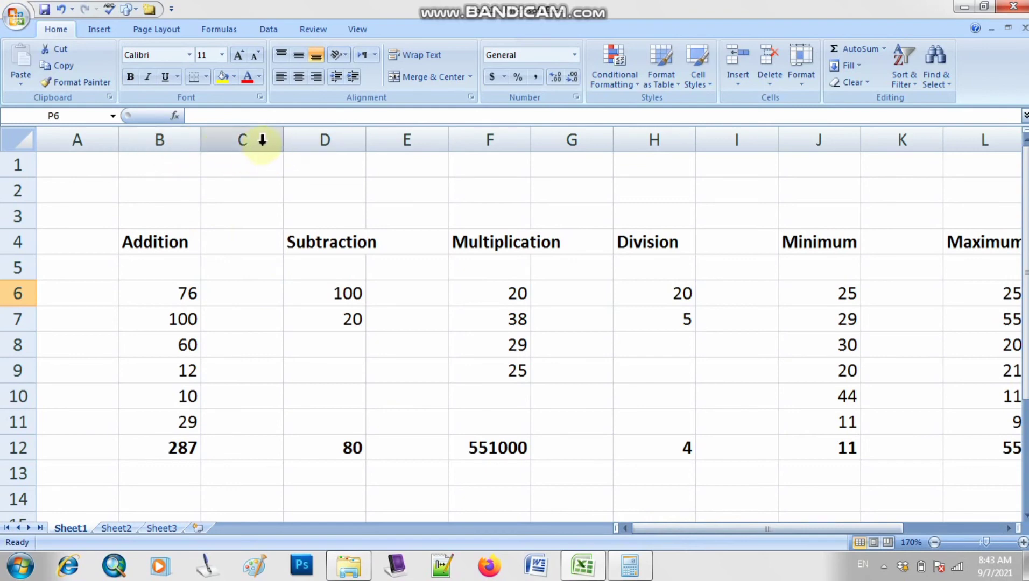
{"action": "left_click", "coordinate": [182, 139]}
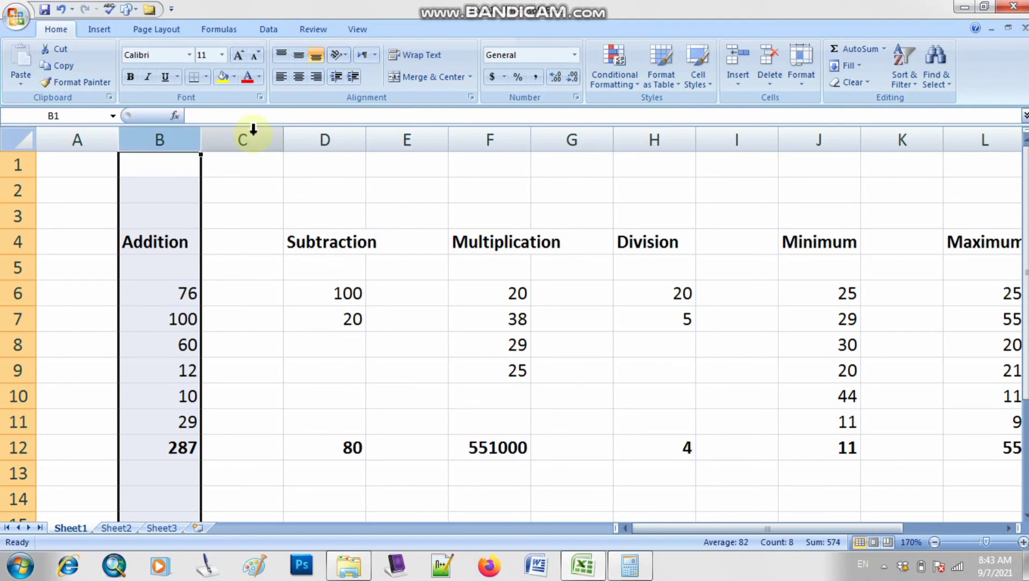
{"action": "left_click", "coordinate": [328, 132]}
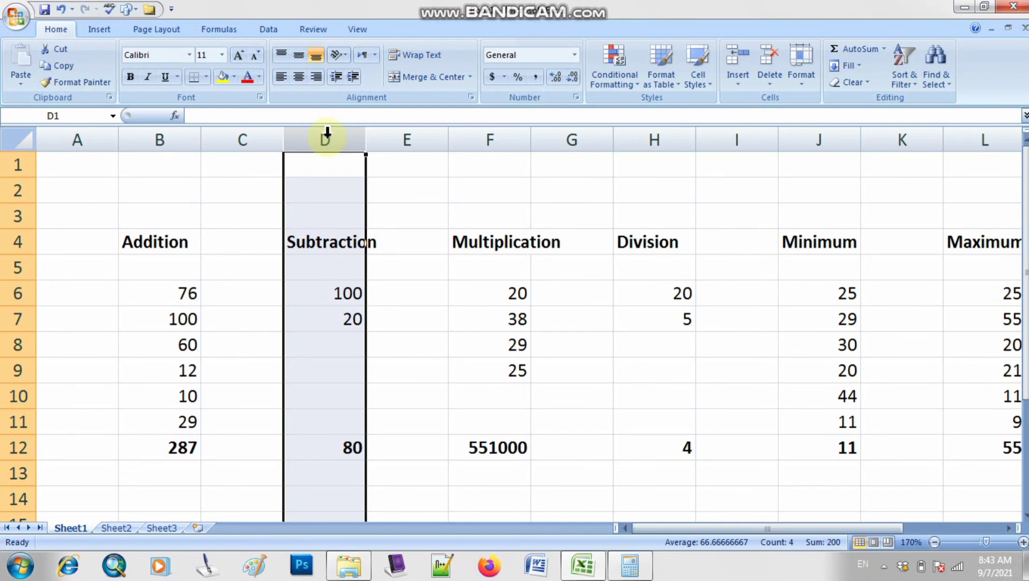
{"action": "key", "text": "Right"}
{"action": "key", "text": "Right"}
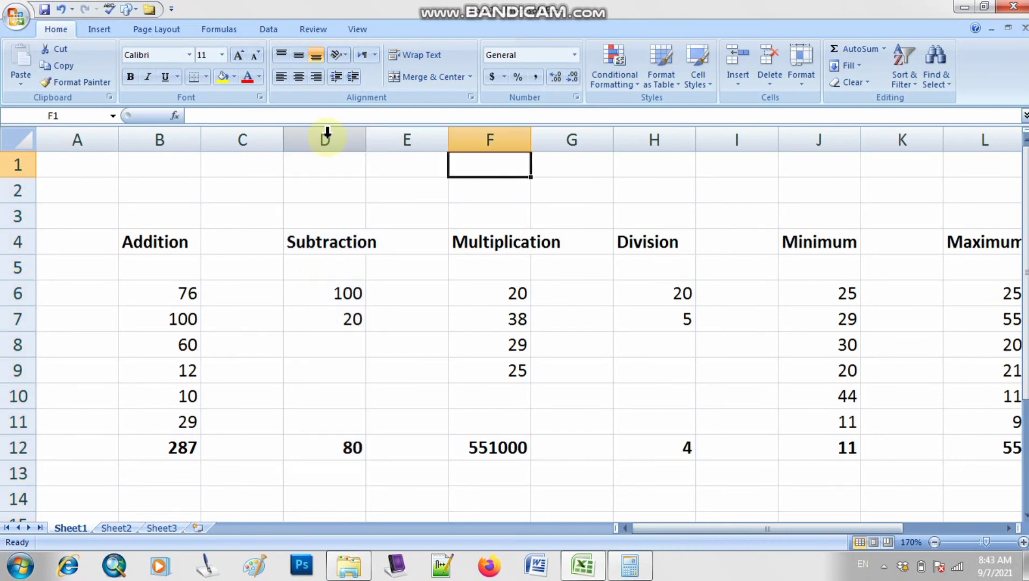
{"action": "key", "text": "Down"}
{"action": "key", "text": "Up"}
{"action": "key", "text": "Right"}
{"action": "key", "text": "Right"}
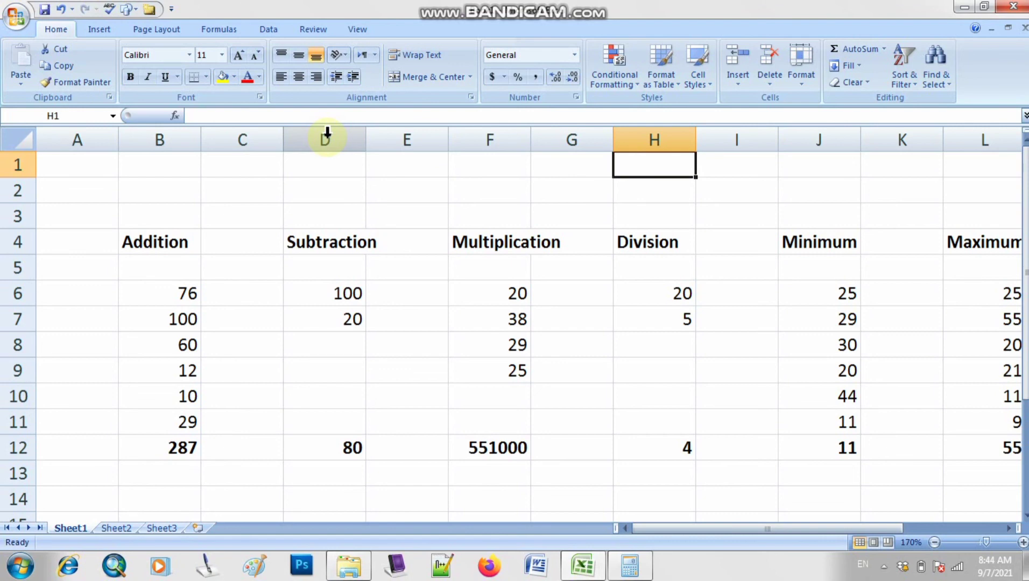
- Review the Minimum, Maximum and Count columns in turn, going through their headings in row 4
{"action": "key", "text": "Right"}
{"action": "key", "text": "Right"}
{"action": "key", "text": "Right"}
{"action": "key", "text": "Down"}
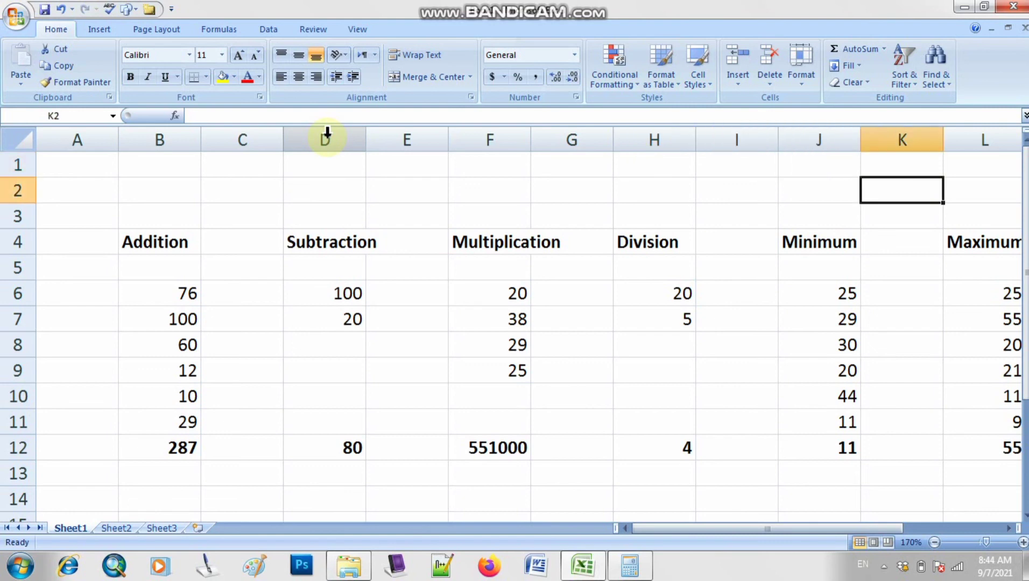
{"action": "key", "text": "Down"}
{"action": "key", "text": "Left"}
{"action": "key", "text": "Left"}
{"action": "key", "text": "Down"}
{"action": "key", "text": "Right"}
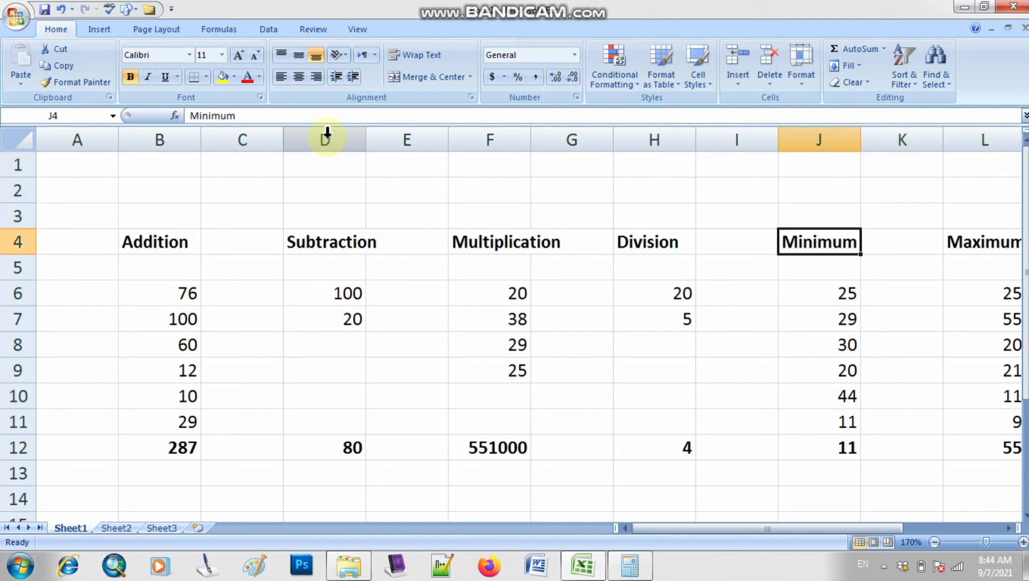
{"action": "key", "text": "Right"}
{"action": "key", "text": "Right"}
{"action": "key", "text": "Right"}
{"action": "key", "text": "Right"}
{"action": "key", "text": "Right"}
{"action": "key", "text": "Left"}
{"action": "key", "text": "Left"}
{"action": "key", "text": "Left"}
{"action": "key", "text": "Left"}
{"action": "key", "text": "Left"}
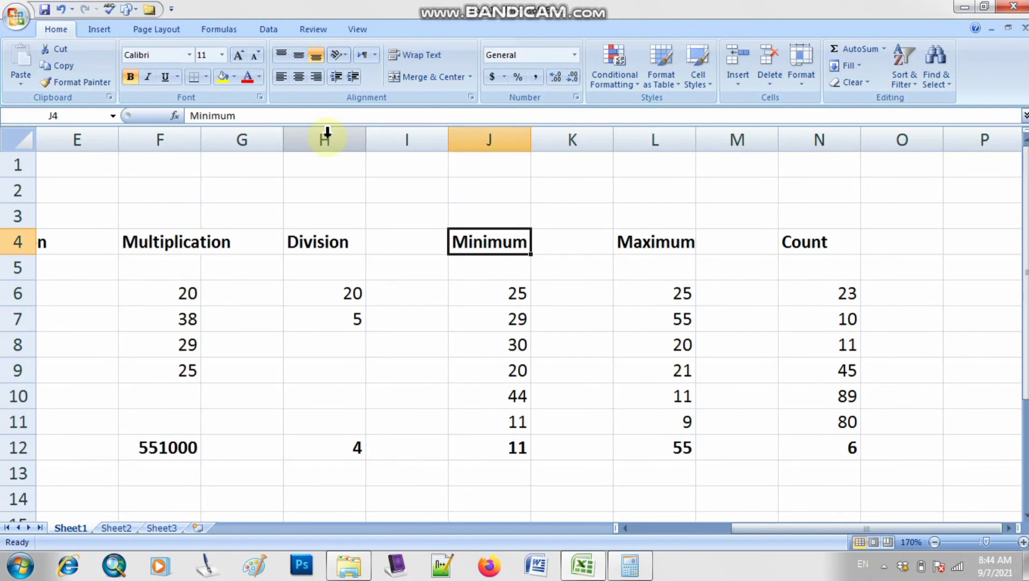
{"action": "key", "text": "Left"}
{"action": "key", "text": "Right"}
{"action": "key", "text": "Right"}
{"action": "key", "text": "Right"}
{"action": "key", "text": "Left"}
{"action": "key", "text": "Left"}
{"action": "key", "text": "Right"}
{"action": "key", "text": "Right"}
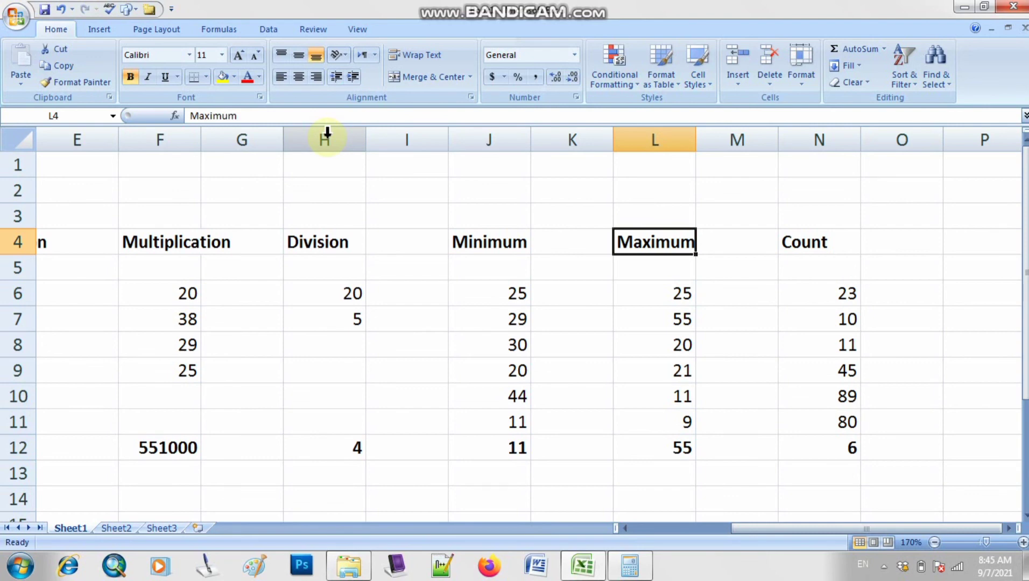
{"action": "key", "text": "Right"}
{"action": "key", "text": "Right"}
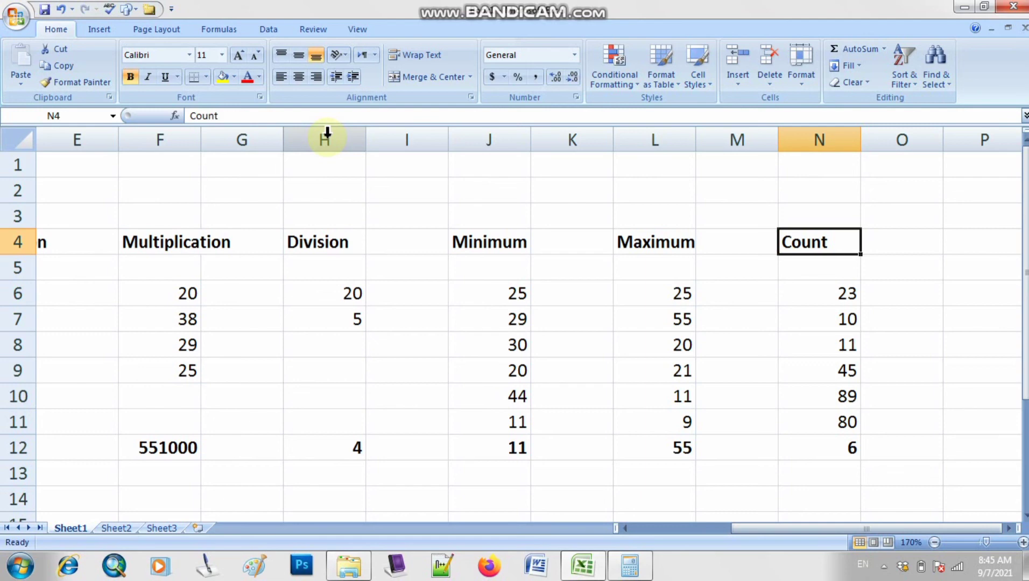
{"action": "left_click", "coordinate": [882, 564]}
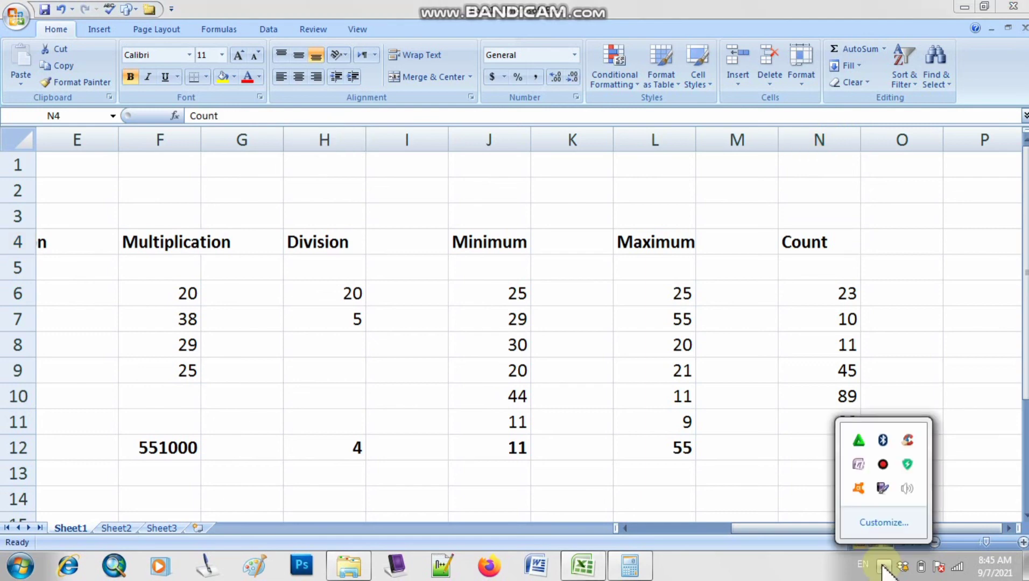
{"action": "left_click", "coordinate": [776, 549]}
{"action": "left_click_drag", "start_coordinate": [764, 530], "coordinate": [876, 533]}
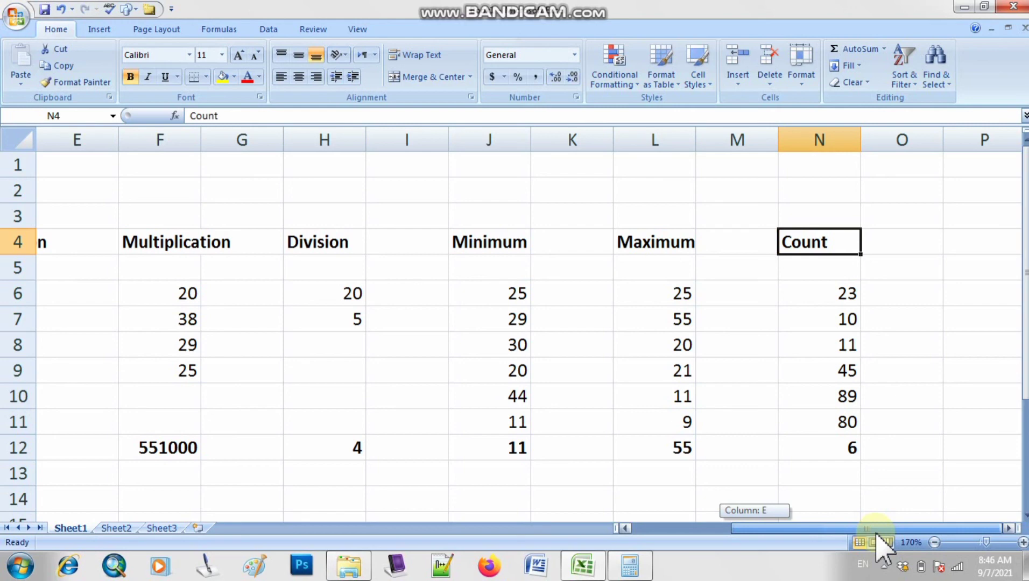
{"action": "left_click_drag", "start_coordinate": [876, 532], "coordinate": [770, 536]}
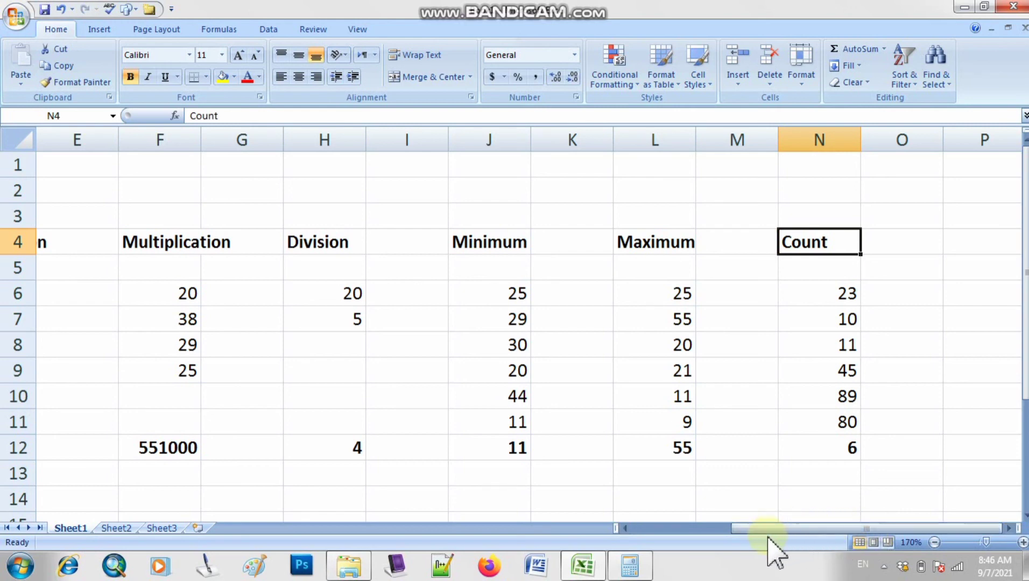